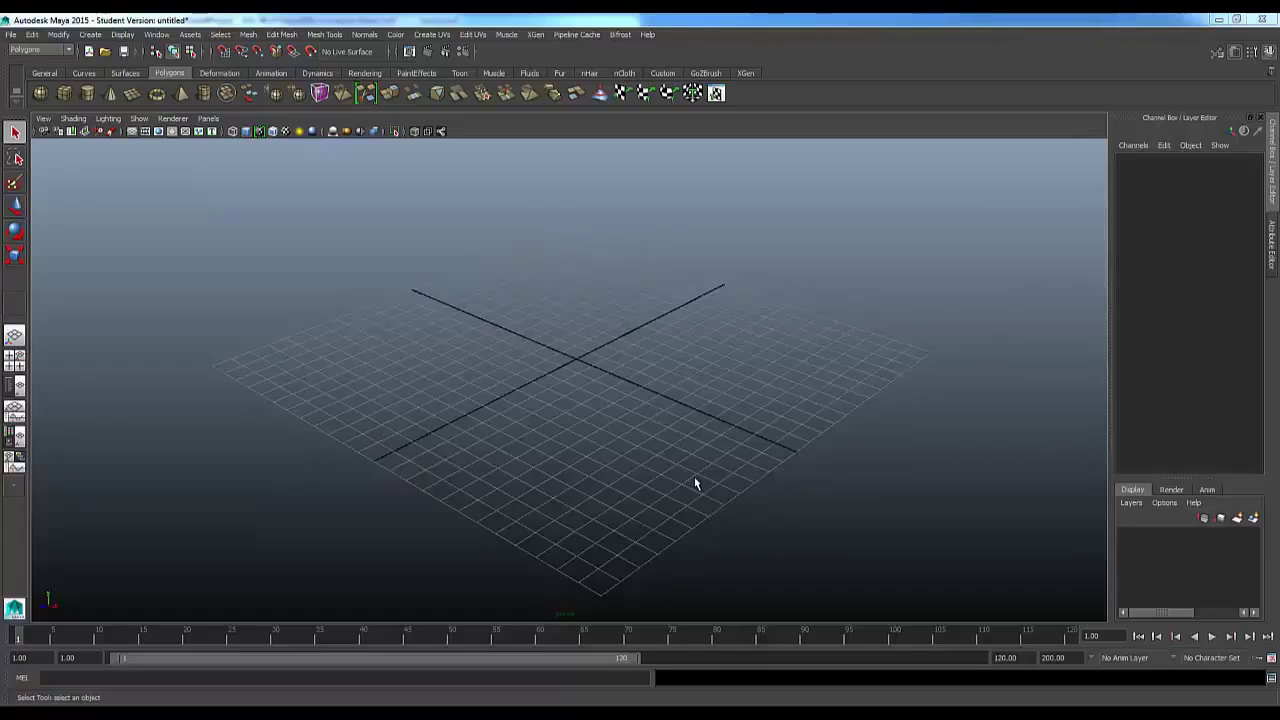
# Step: Switch to Windows Photo Viewer and browse to the personagem-Concept image to view the character design
pyautogui.hotkey('alt', 'Tab')
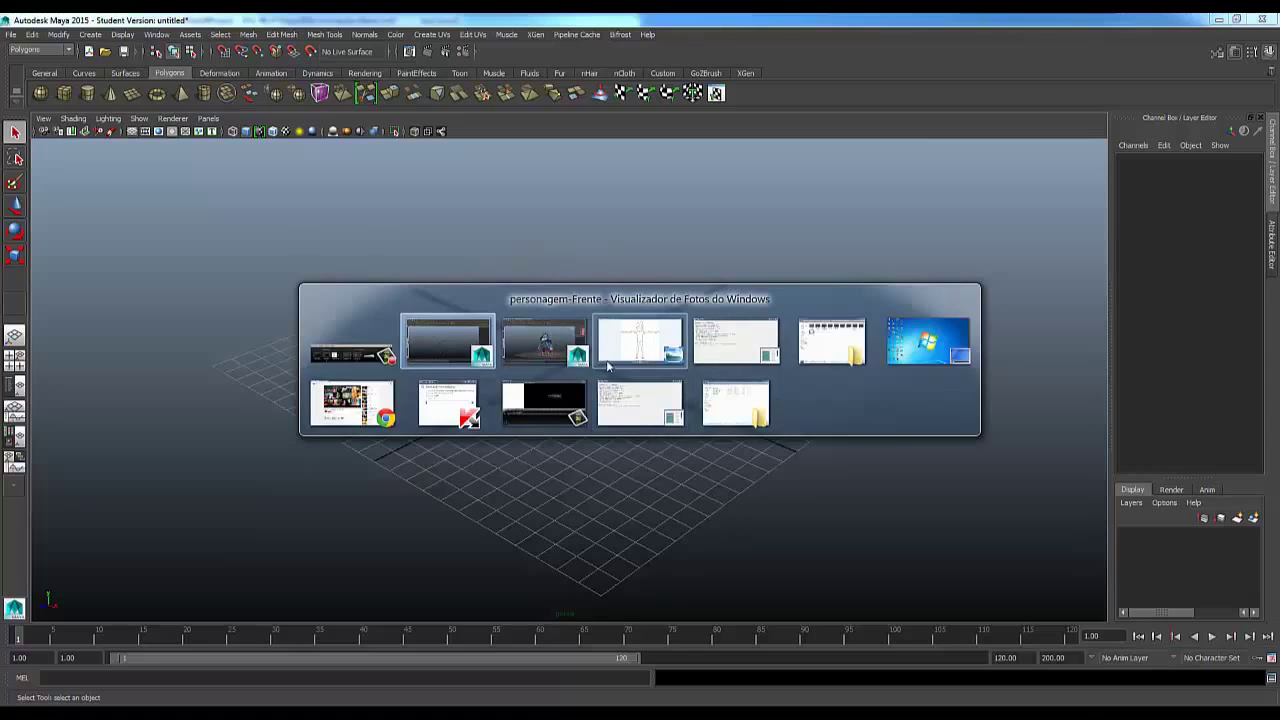
pyautogui.press('Right')
pyautogui.press('Right')
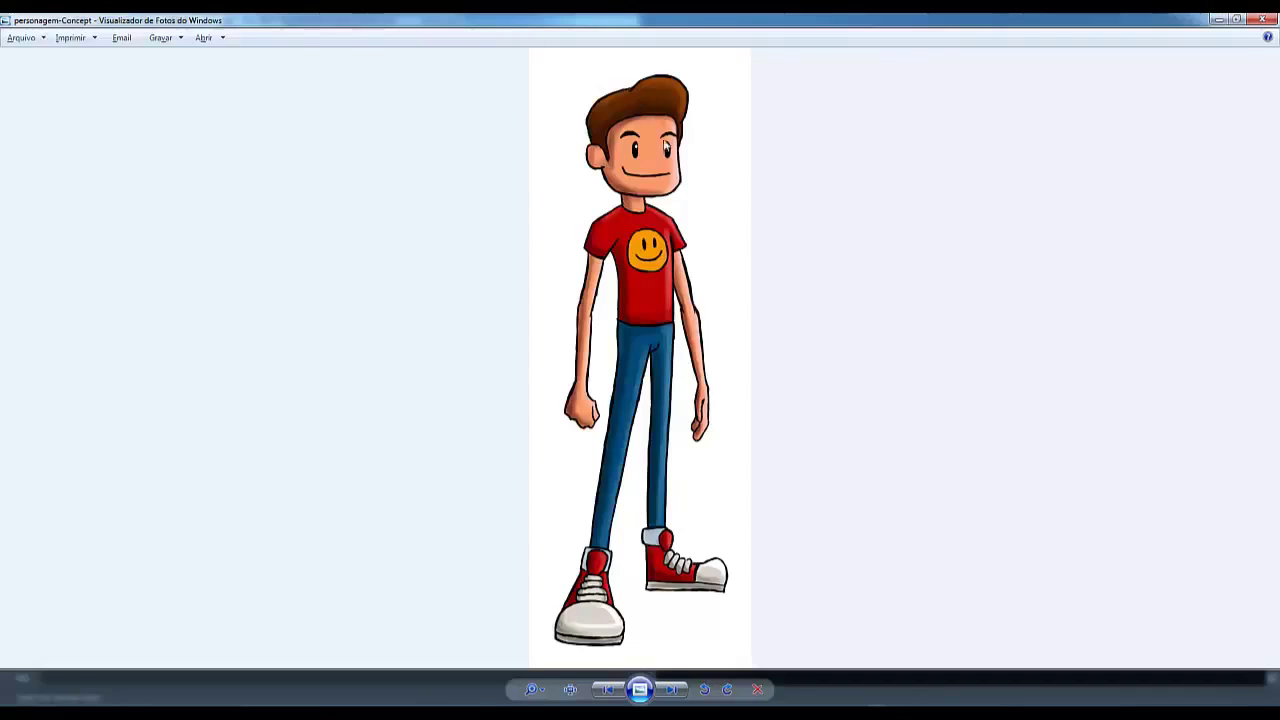
# Step: Switch to the Maya scene Base2.mb and hide the NURBS curves around the wolf character
pyautogui.hotkey('alt', 'Tab')
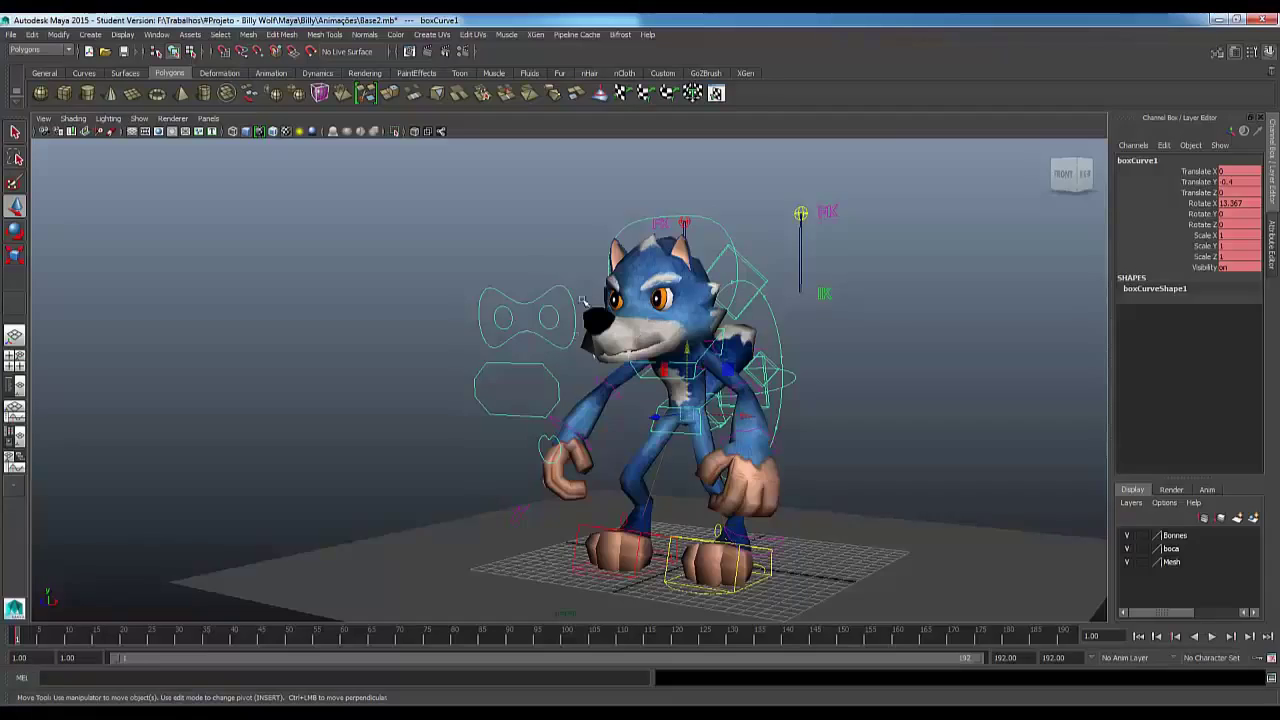
pyautogui.keyDown('alt'); pyautogui.moveTo(700, 349); pyautogui.dragTo(297, 194); pyautogui.keyUp('alt')
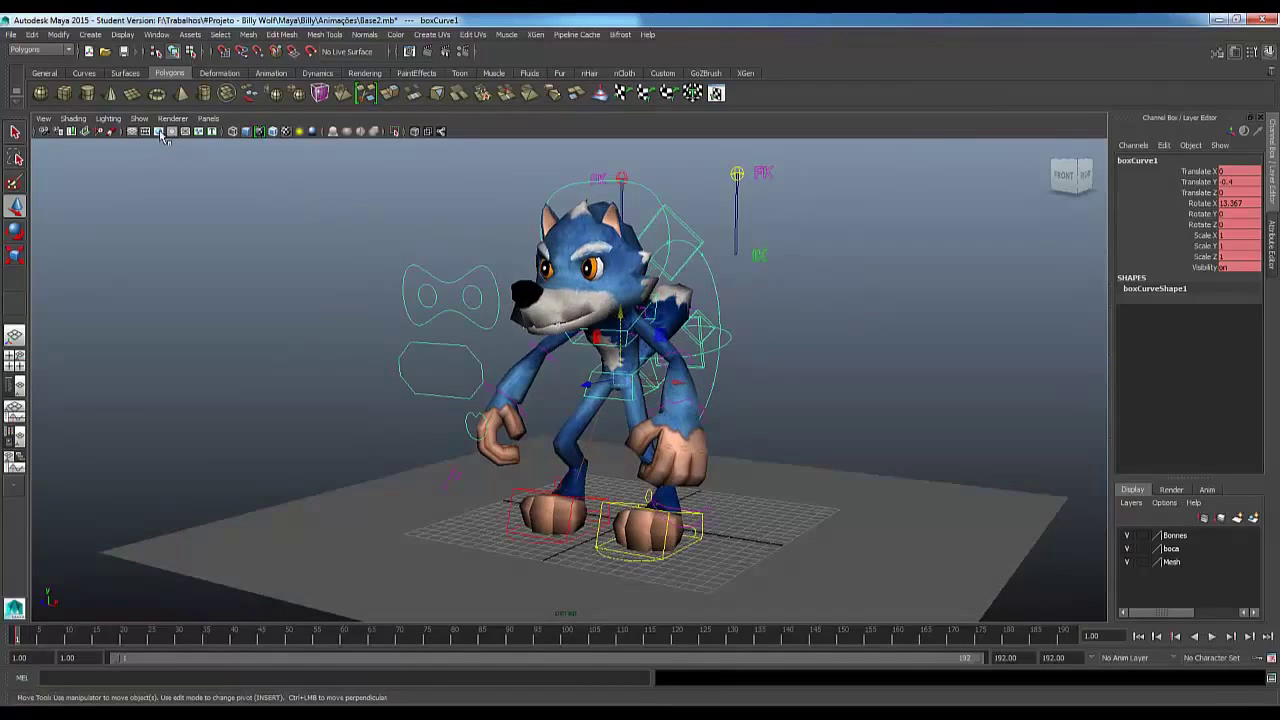
pyautogui.click(174, 118)
pyautogui.moveTo(139, 118)
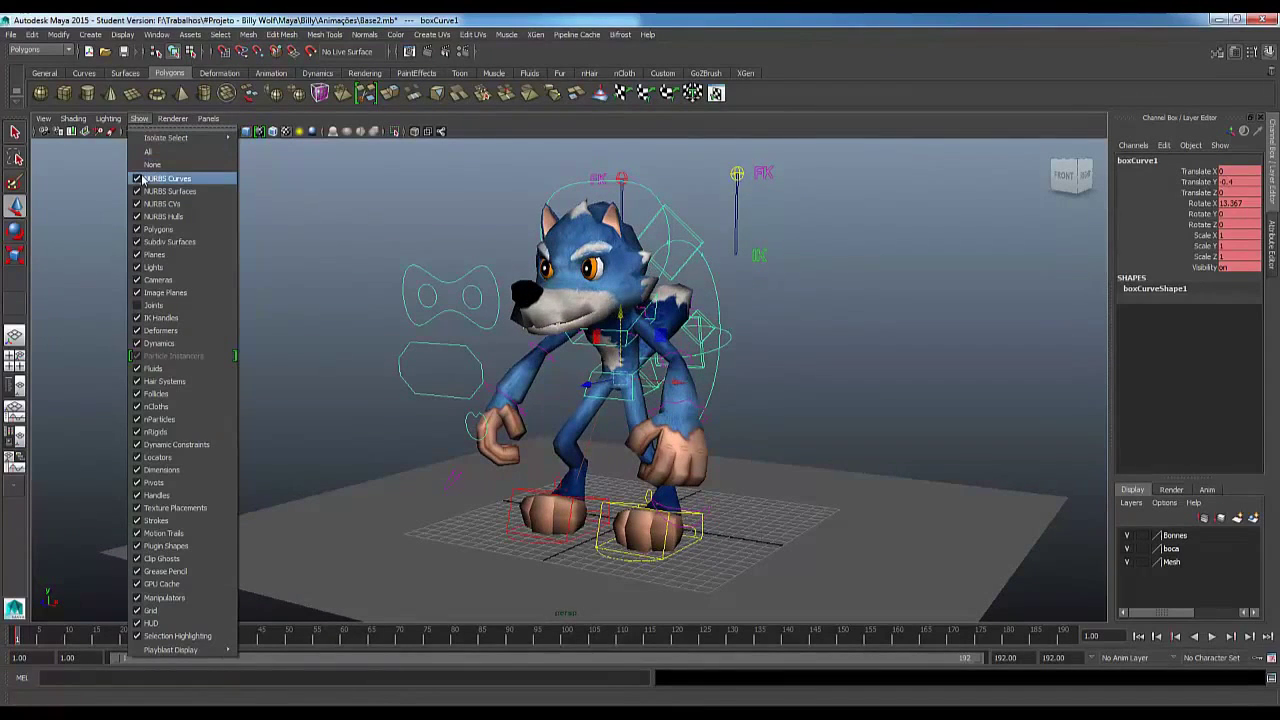
pyautogui.click(141, 182)
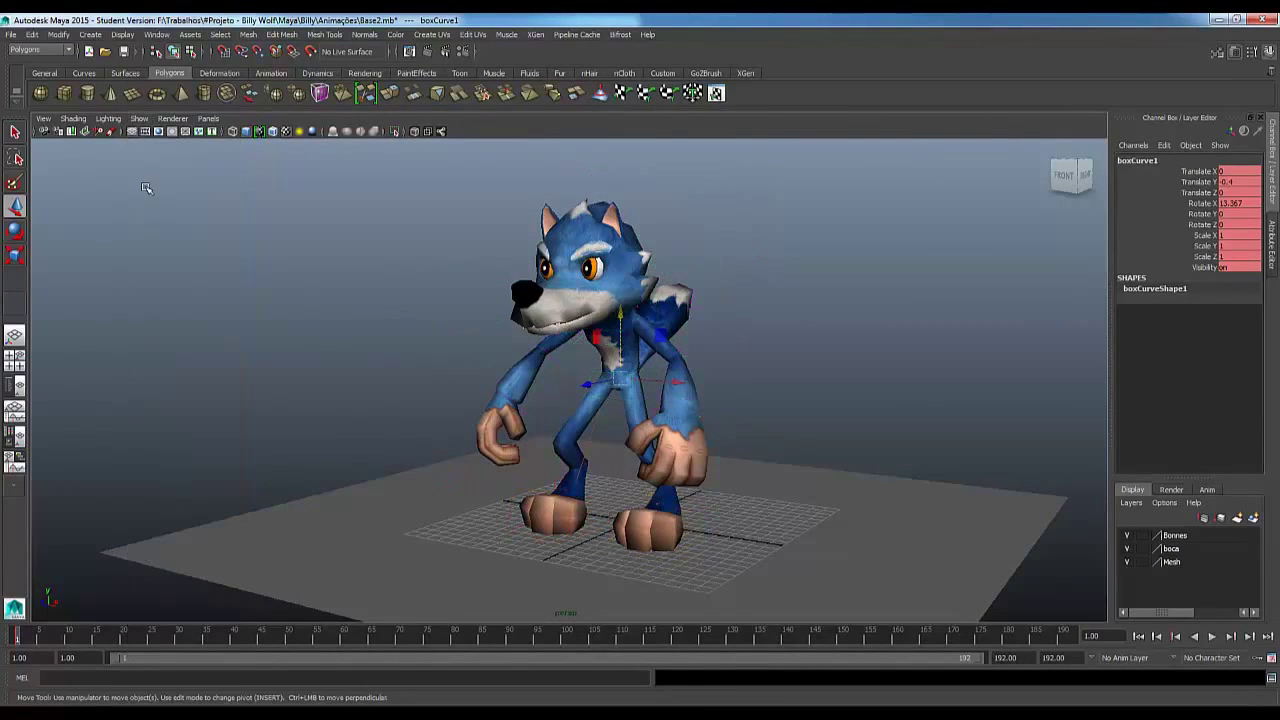
# Step: Turn off textured display, select the Billy mesh and examine its polygon topology from the front and side
pyautogui.click(297, 133)
pyautogui.click(866, 306)
pyautogui.keyDown('alt'); pyautogui.moveTo(809, 303); pyautogui.dragTo(588, 222); pyautogui.keyUp('alt')
pyautogui.scroll(3, 498, 338)
pyautogui.click(632, 295)
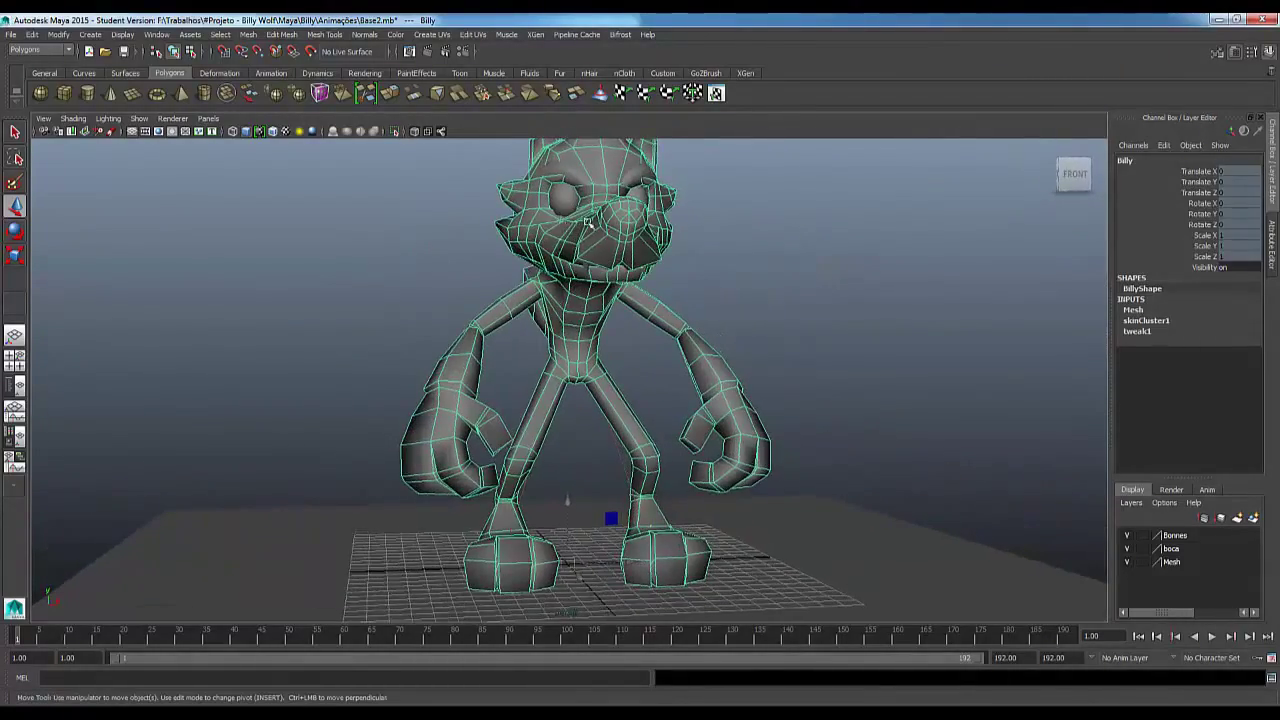
pyautogui.keyDown('alt'); pyautogui.moveTo(520, 326); pyautogui.dragTo(543, 256); pyautogui.keyUp('alt')
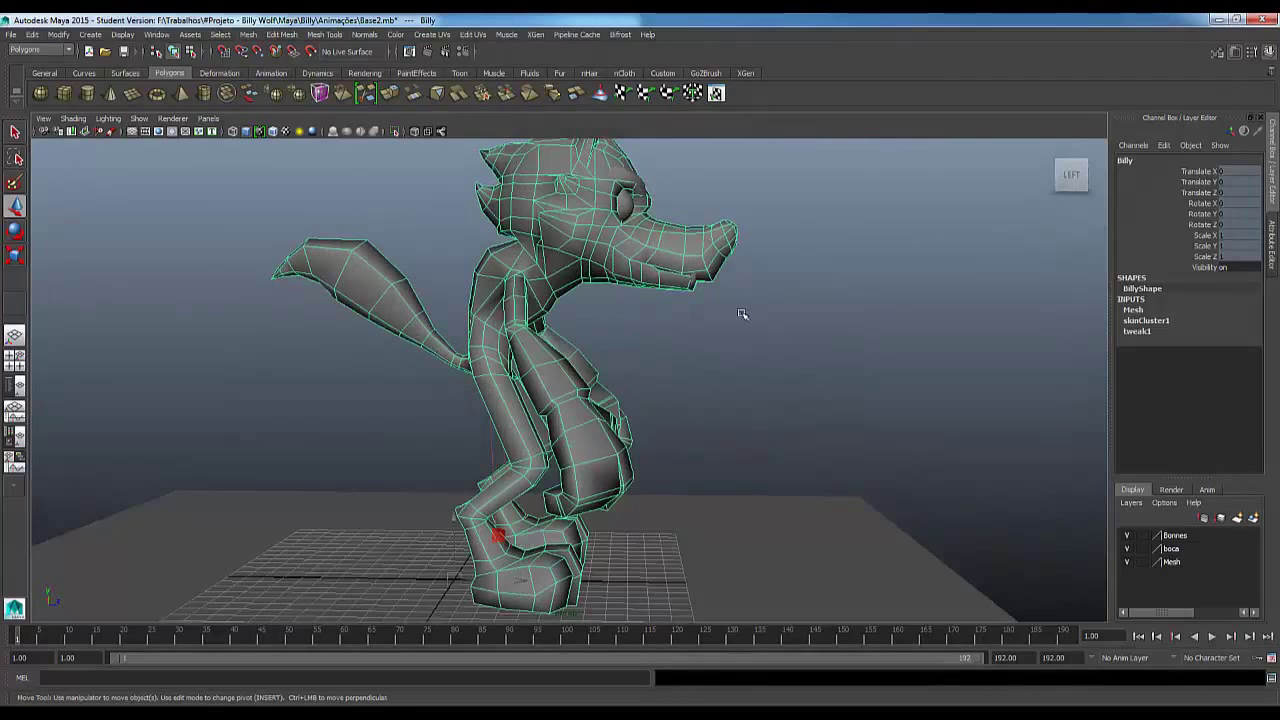
pyautogui.keyDown('alt'); pyautogui.moveTo(741, 314); pyautogui.dragTo(563, 279); pyautogui.keyUp('alt')
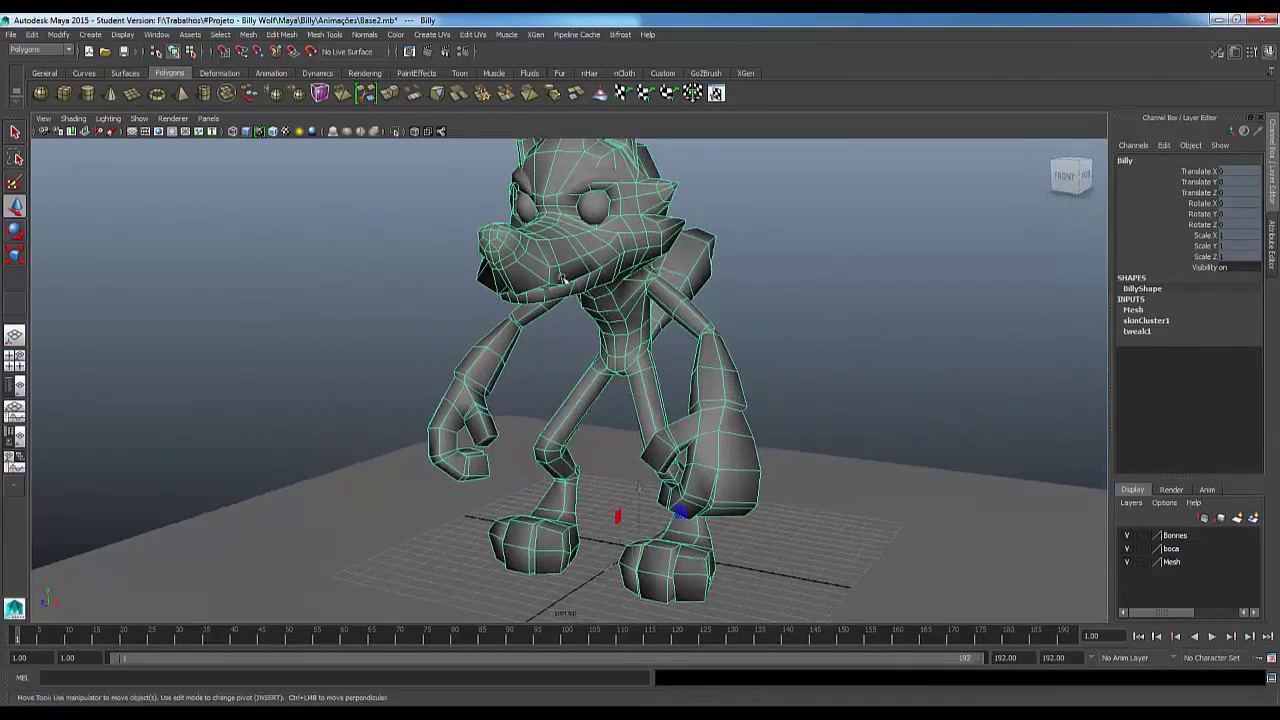
# Step: Restore the textured display, clear the mesh selection and view the wolf from both sides
pyautogui.click(287, 133)
pyautogui.click(837, 318)
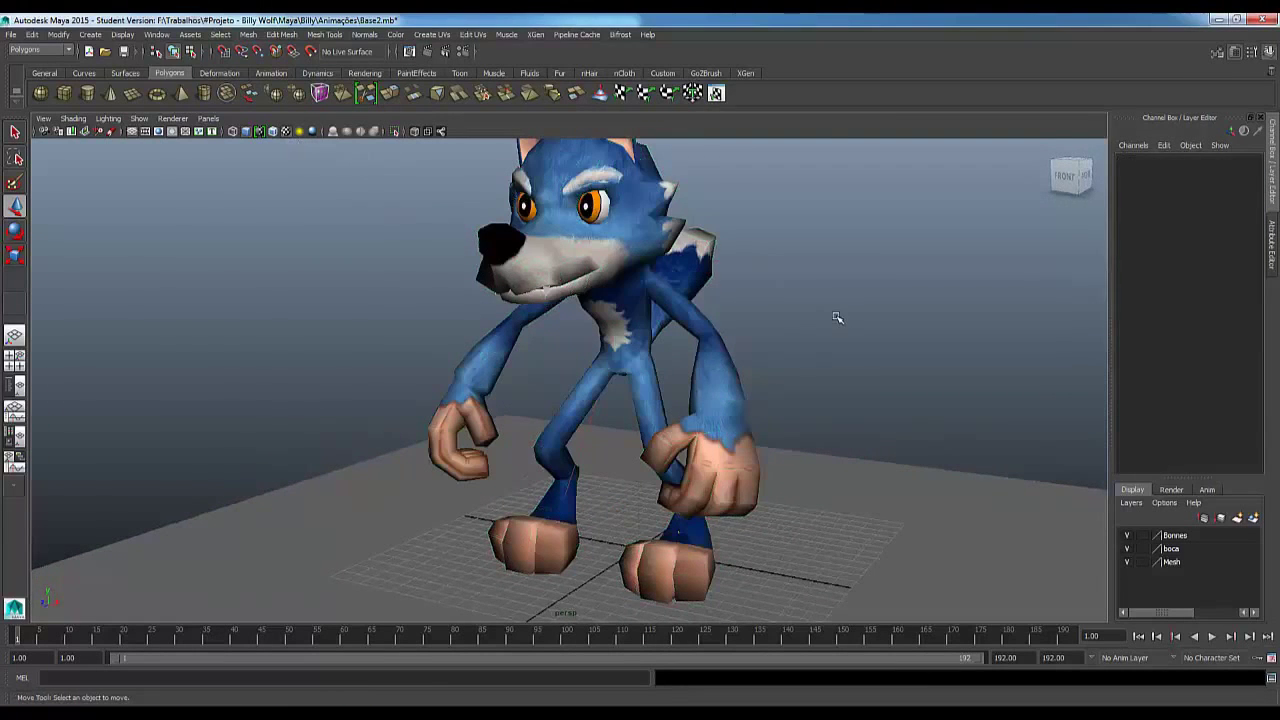
pyautogui.keyDown('alt'); pyautogui.moveTo(817, 349); pyautogui.dragTo(266, 326); pyautogui.keyUp('alt')
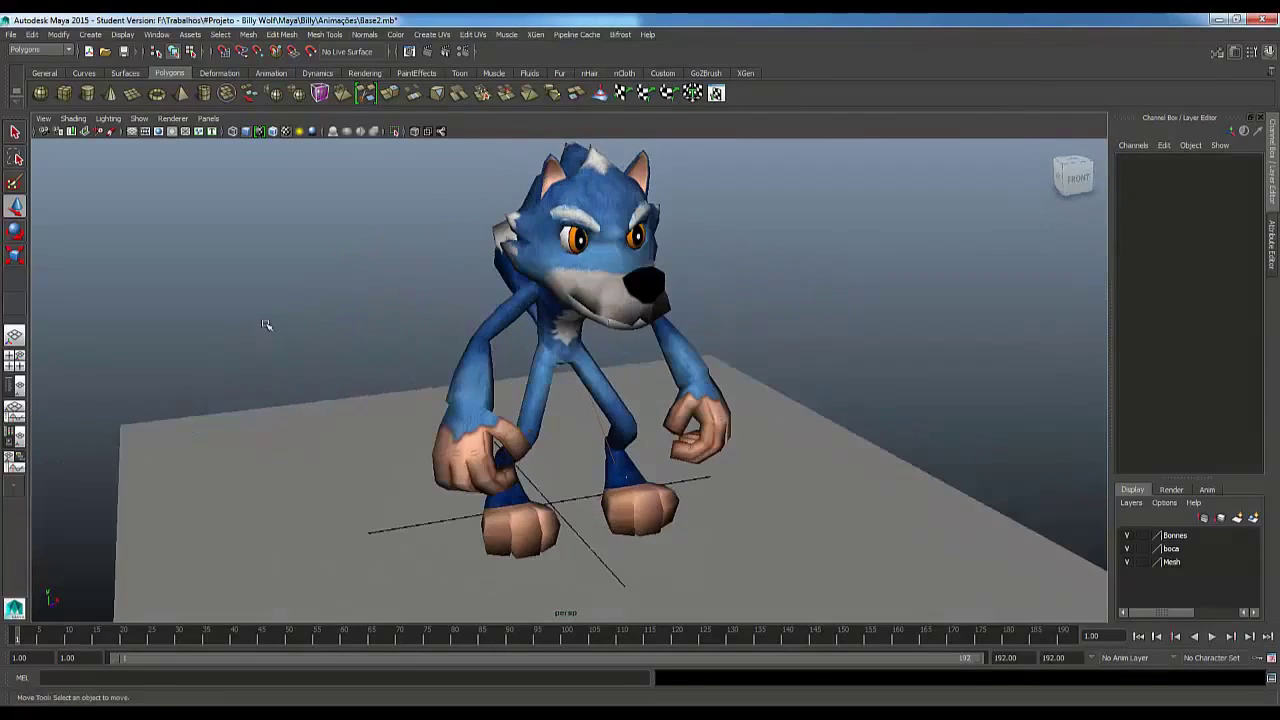
pyautogui.keyDown('alt'); pyautogui.moveTo(708, 307); pyautogui.dragTo(630, 303); pyautogui.keyUp('alt')
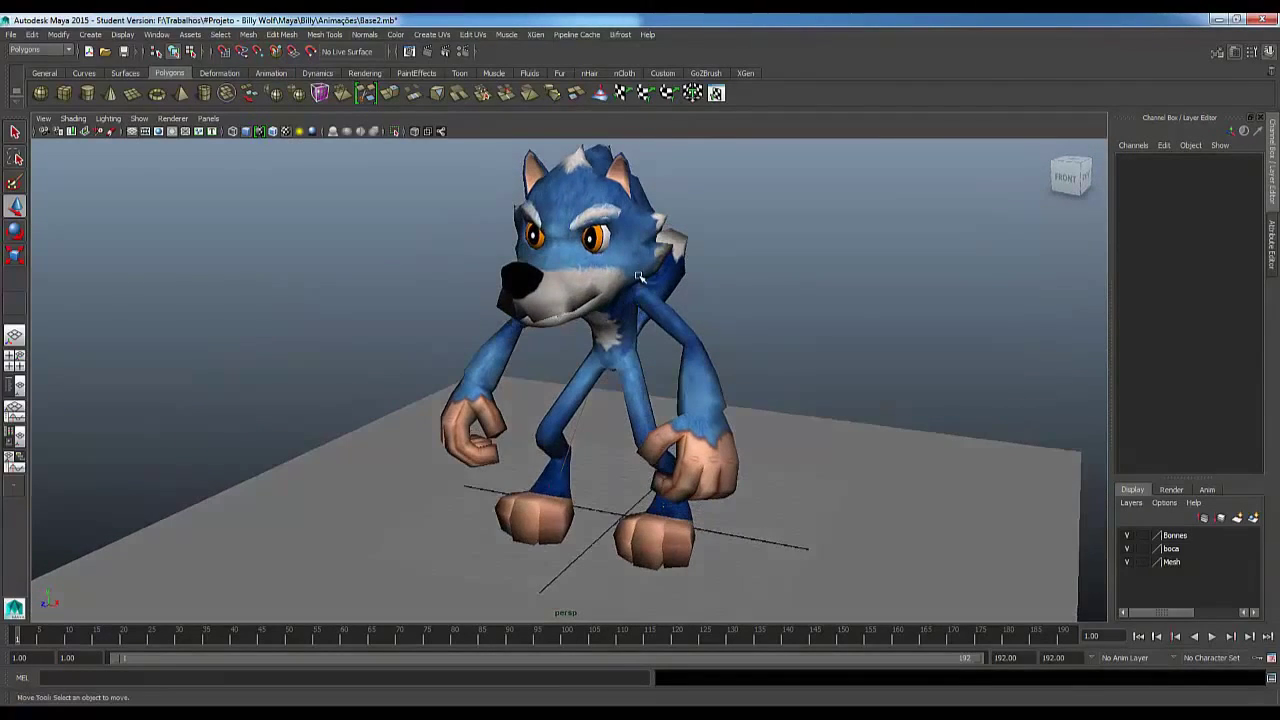
# Step: Show the joints in the viewport and turn on X-ray joints to inspect the wolf's skeleton
pyautogui.click(172, 119)
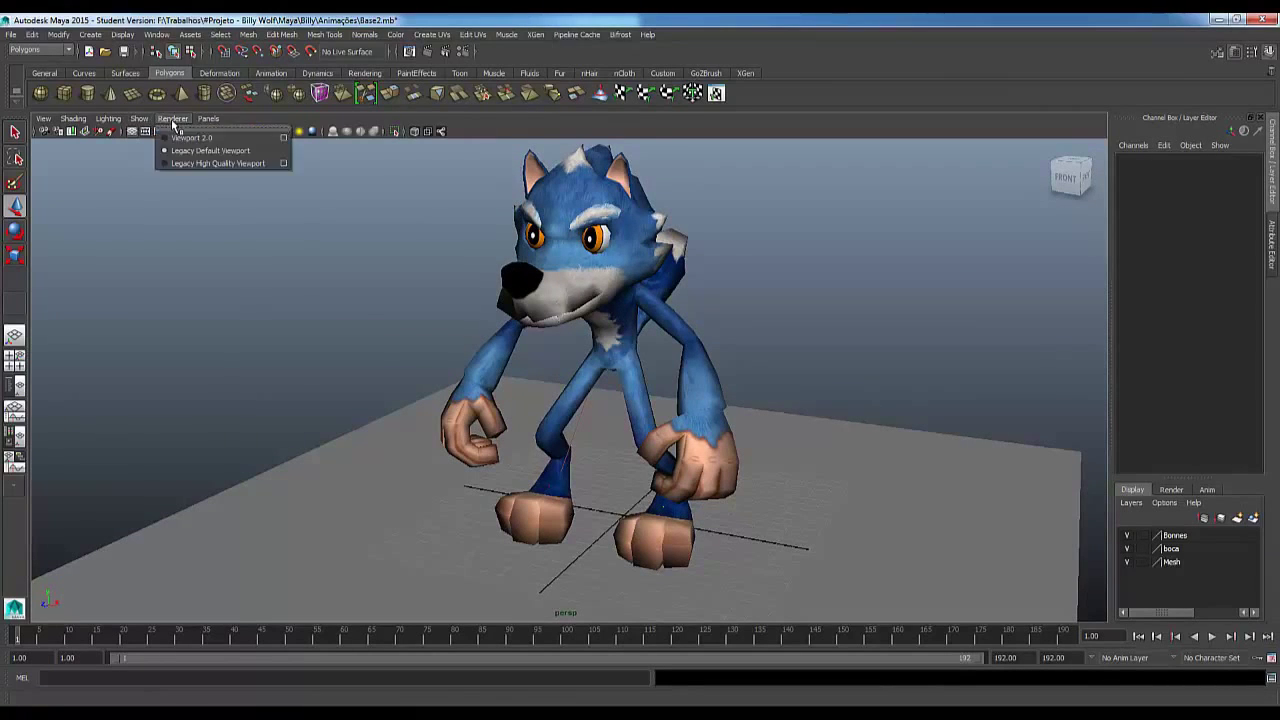
pyautogui.moveTo(139, 119)
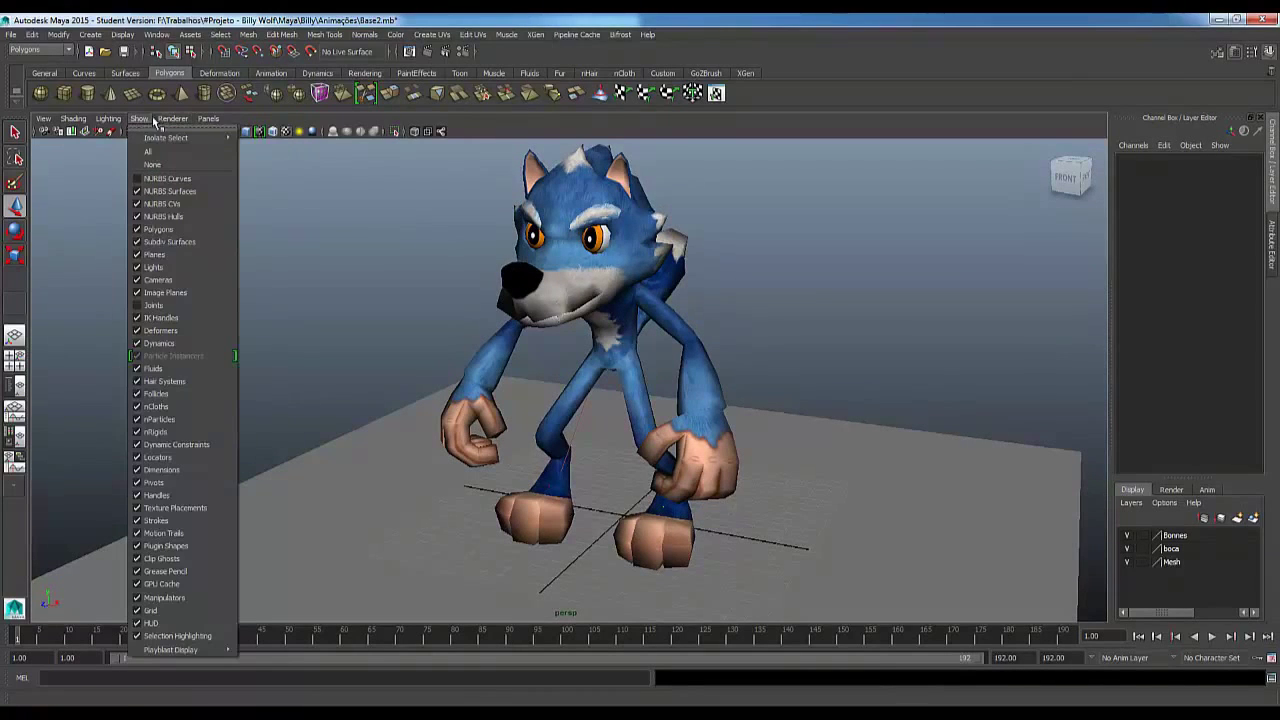
pyautogui.click(152, 305)
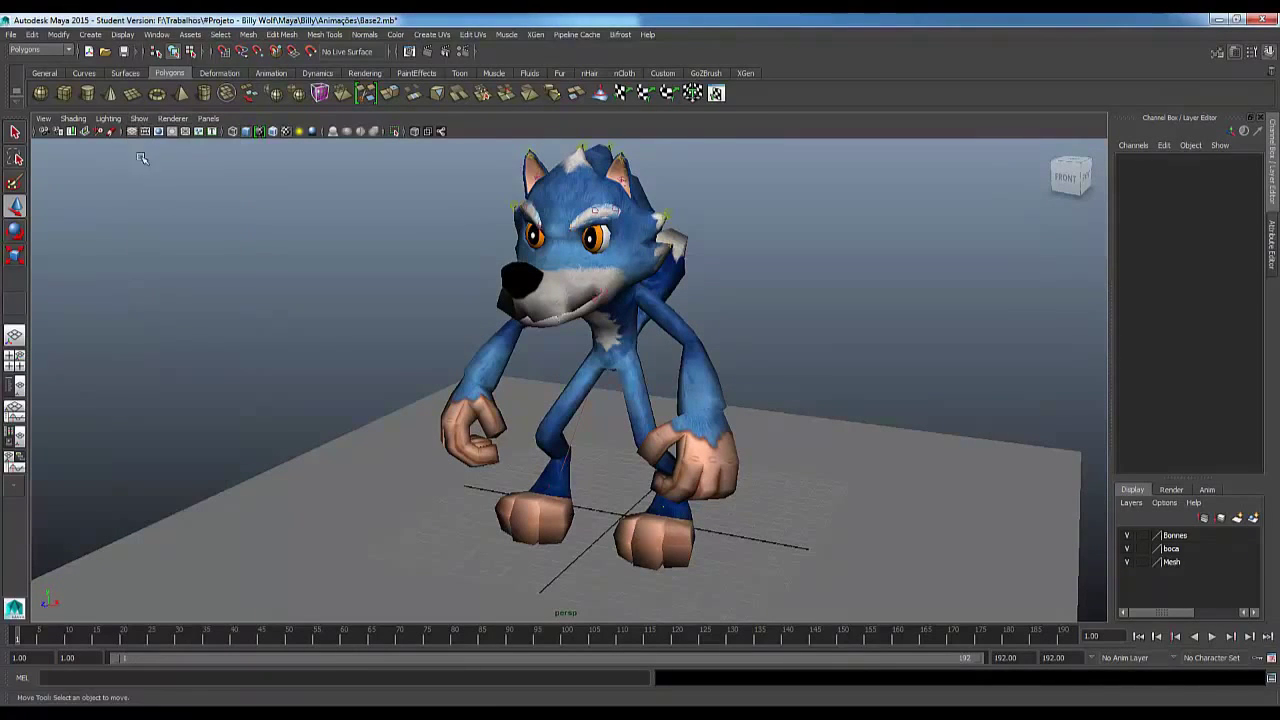
pyautogui.click(441, 131)
pyautogui.keyDown('alt'); pyautogui.moveTo(723, 297); pyautogui.dragTo(723, 229); pyautogui.keyUp('alt')
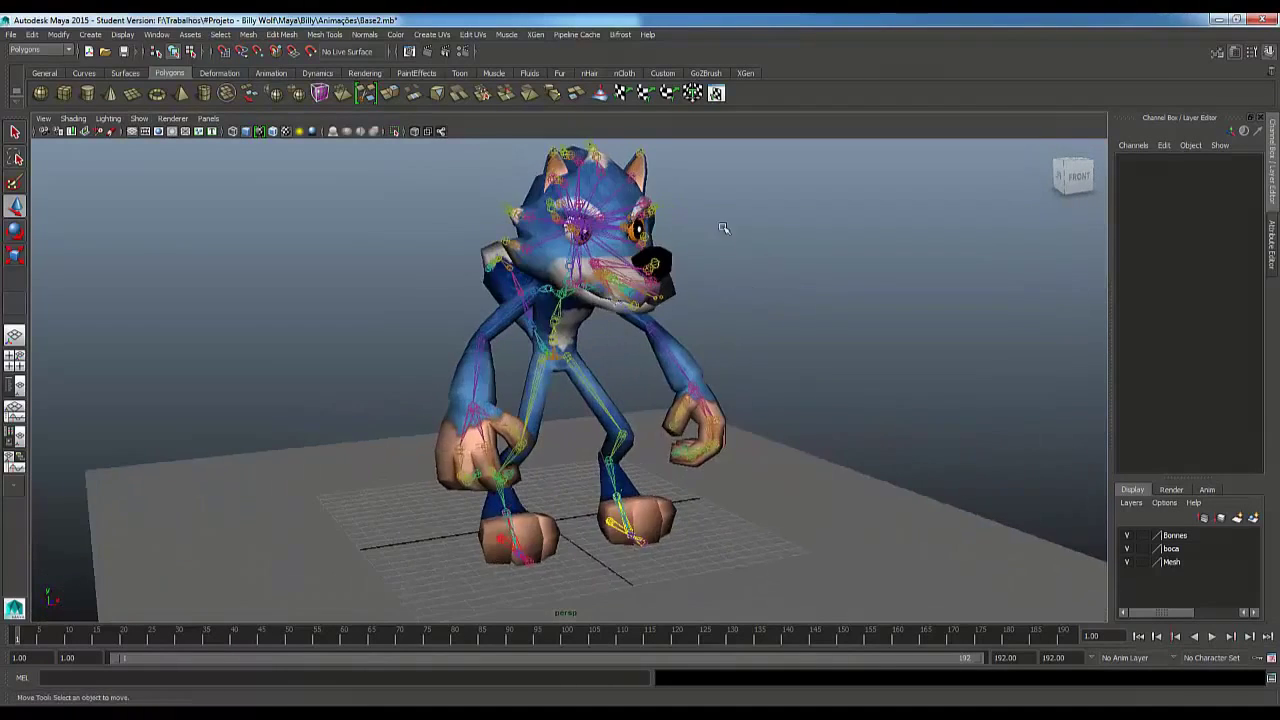
pyautogui.keyDown('alt'); pyautogui.moveTo(723, 229); pyautogui.dragTo(750, 319, button='right'); pyautogui.keyUp('alt')
pyautogui.keyDown('alt'); pyautogui.moveTo(750, 319); pyautogui.dragTo(712, 254); pyautogui.keyUp('alt')
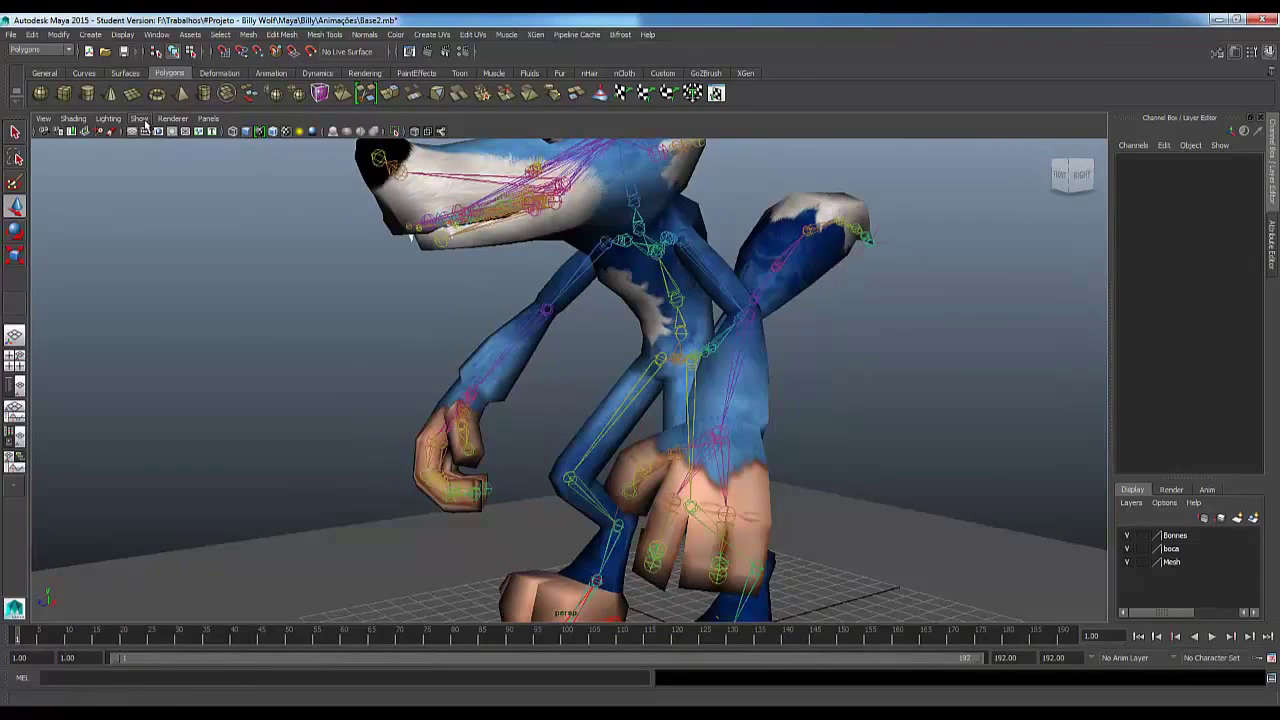
# Step: Show the NURBS curves again so the rig controls surround the wolf
pyautogui.click(145, 120)
pyautogui.click(160, 178)
pyautogui.keyDown('alt'); pyautogui.moveTo(500, 300); pyautogui.dragTo(540, 290); pyautogui.keyUp('alt')
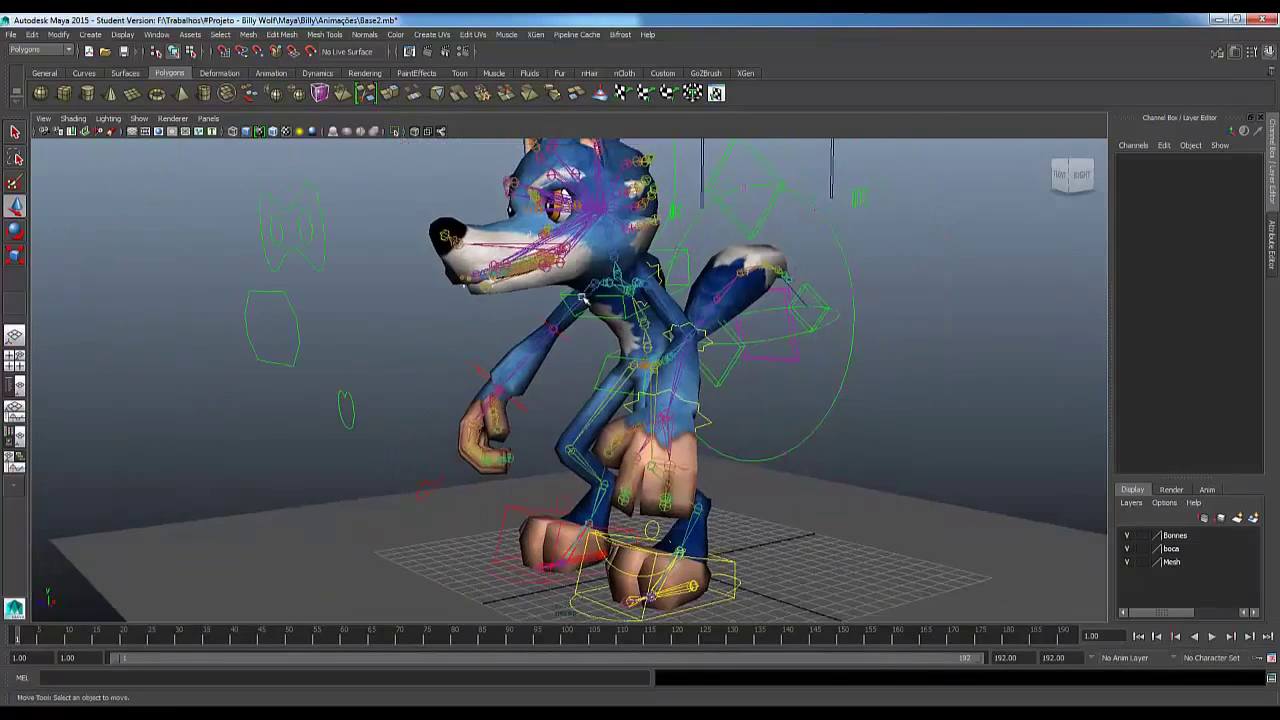
pyautogui.keyDown('alt'); pyautogui.moveTo(540, 290); pyautogui.dragTo(475, 295, button='right'); pyautogui.keyUp('alt')
# Step: Try moving the octagonal mouth control towards the wolf's face and undo the move
pyautogui.click(386, 351)
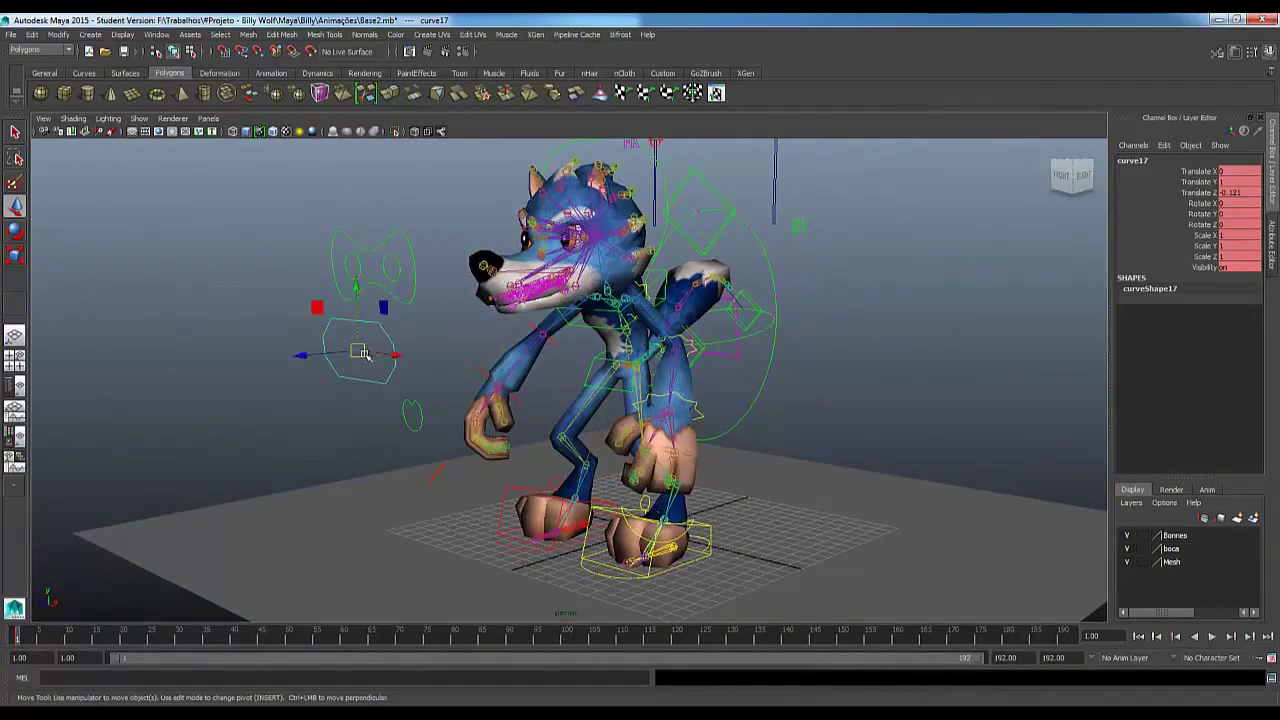
pyautogui.moveTo(362, 351); pyautogui.dragTo(482, 301)
pyautogui.hotkey('ctrl', 'z')
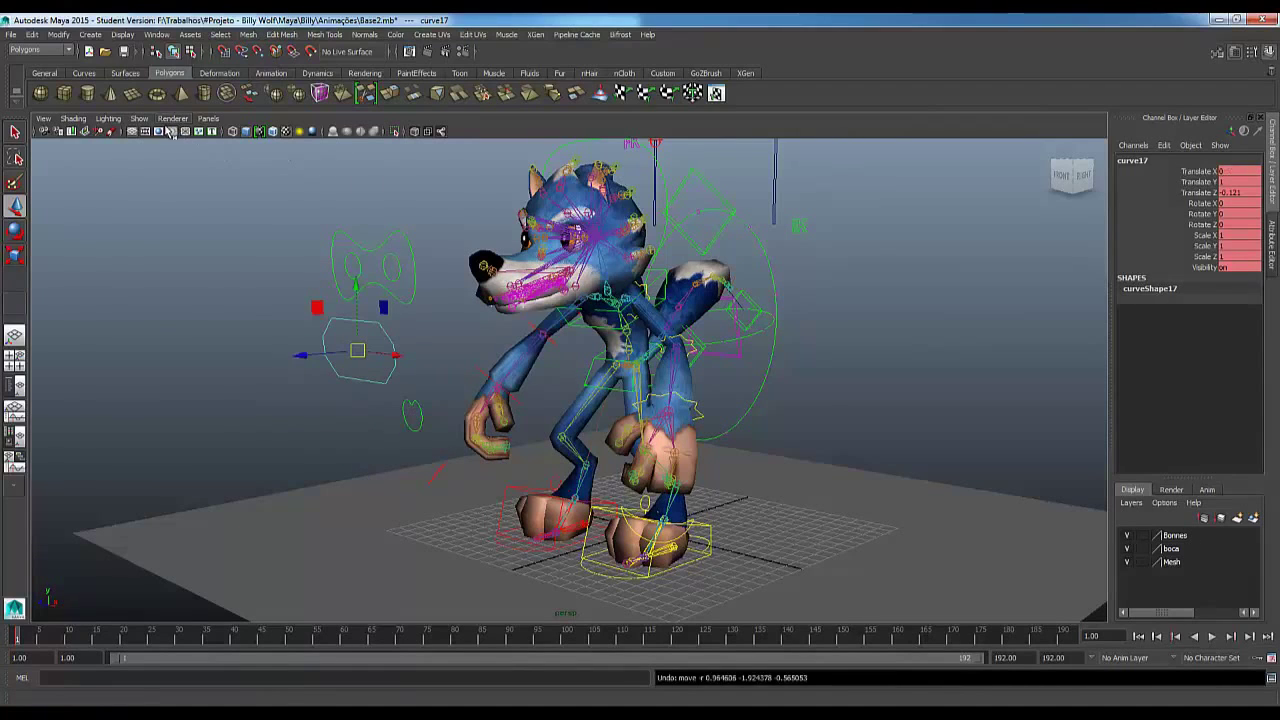
# Step: Hide the joints in the viewport, keeping the NURBS control curves shown
pyautogui.click(172, 118)
pyautogui.moveTo(139, 119)
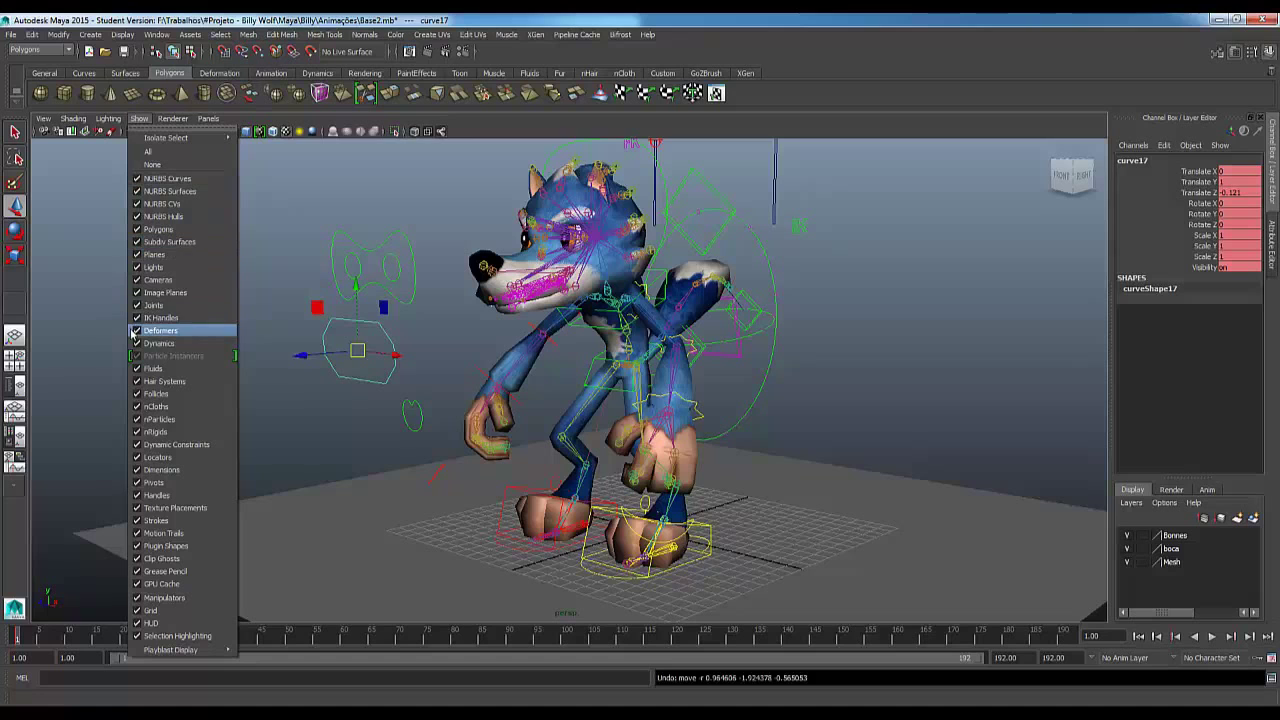
pyautogui.click(153, 305)
pyautogui.keyDown('alt'); pyautogui.moveTo(578, 299); pyautogui.dragTo(463, 318); pyautogui.keyUp('alt')
# Step: Try lowering the mouth control, undo the move, and set the control's Translate Z to 0
pyautogui.moveTo(381, 385); pyautogui.dragTo(355, 430, button='middle')
pyautogui.hotkey('ctrl', 'z')
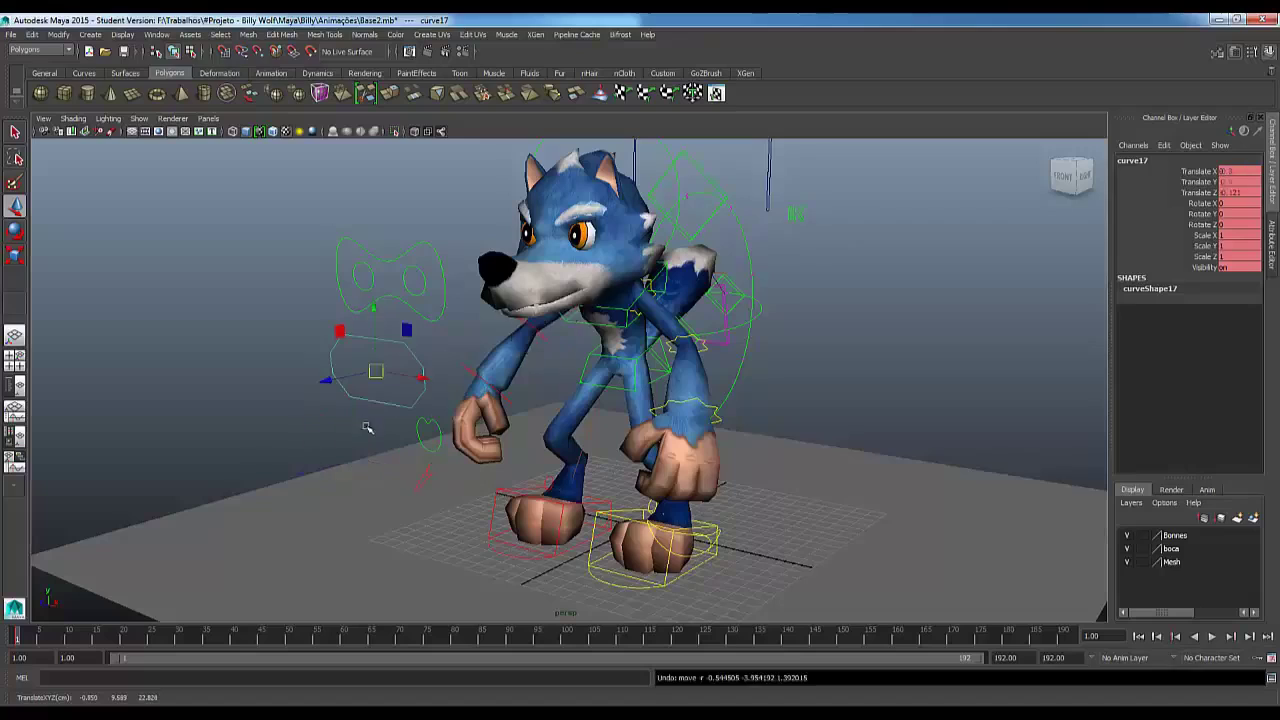
pyautogui.doubleClick(1249, 194)
pyautogui.write('0')
pyautogui.press('Return')
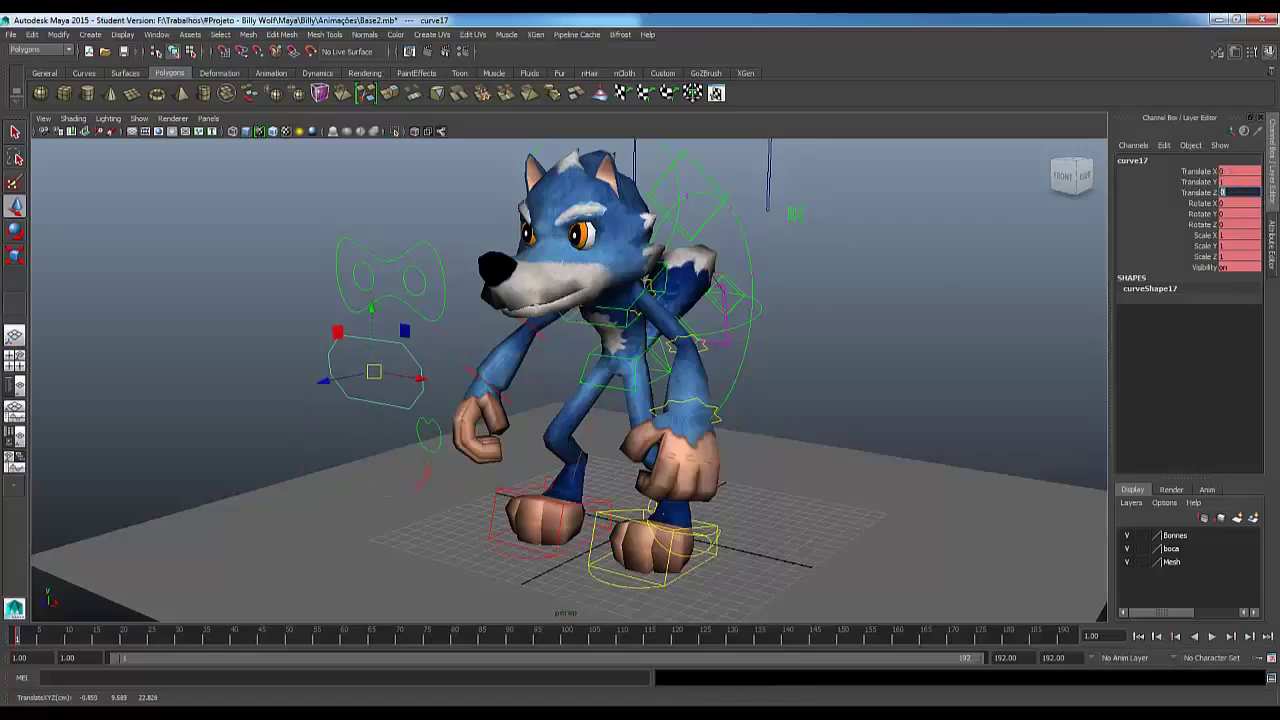
pyautogui.press('Tab')
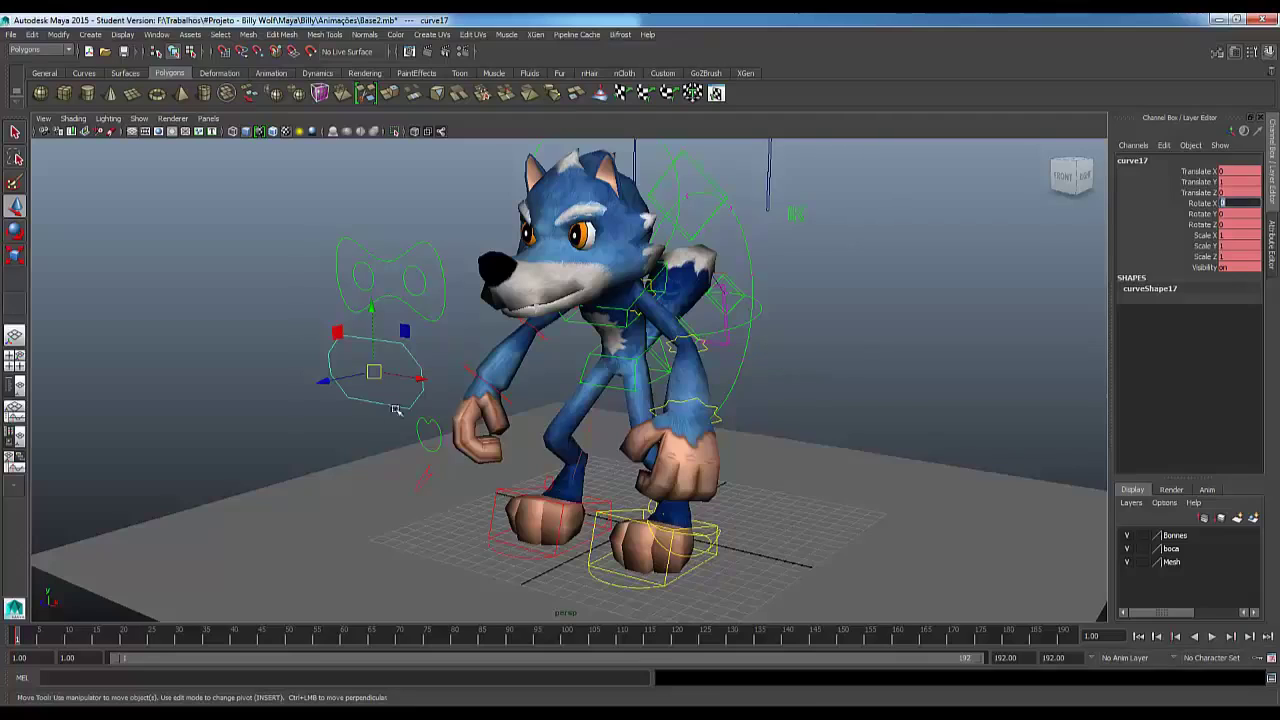
# Step: Open the wolf's mouth by lowering the octagonal mouth control to about -1.29 in Translate Y
pyautogui.click(331, 443)
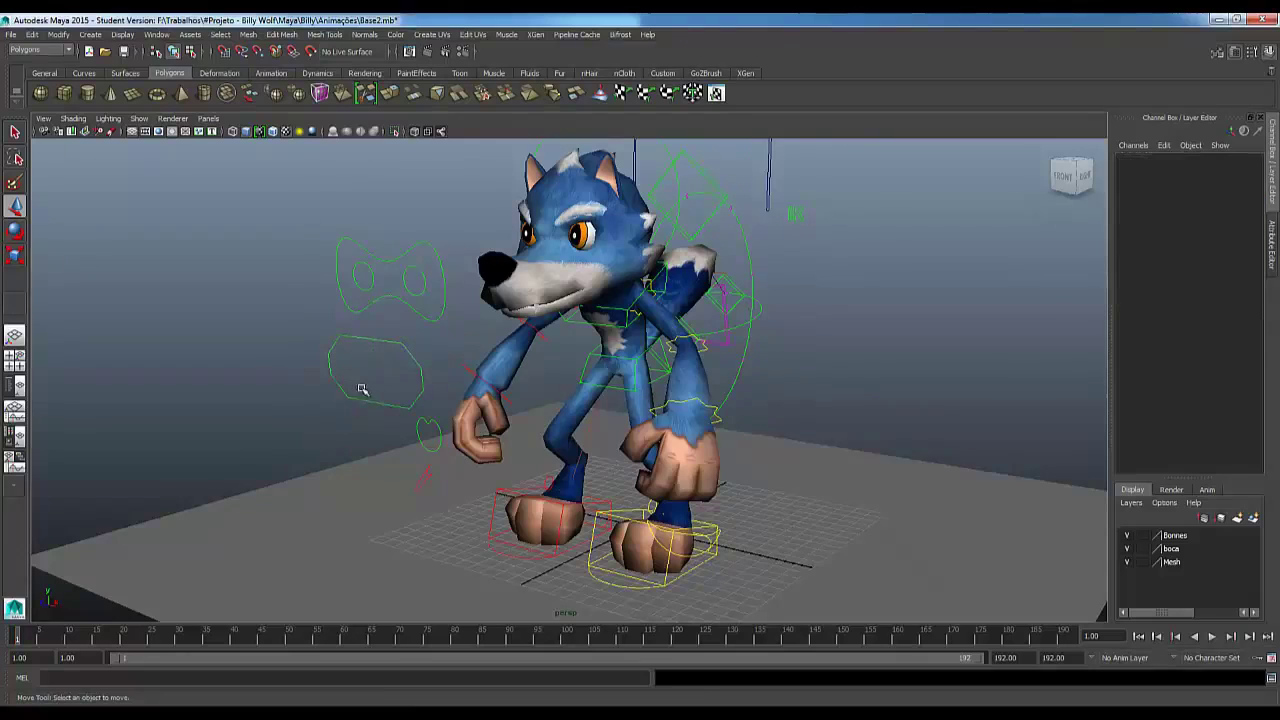
pyautogui.click(362, 389)
pyautogui.moveTo(374, 316); pyautogui.dragTo(393, 370)
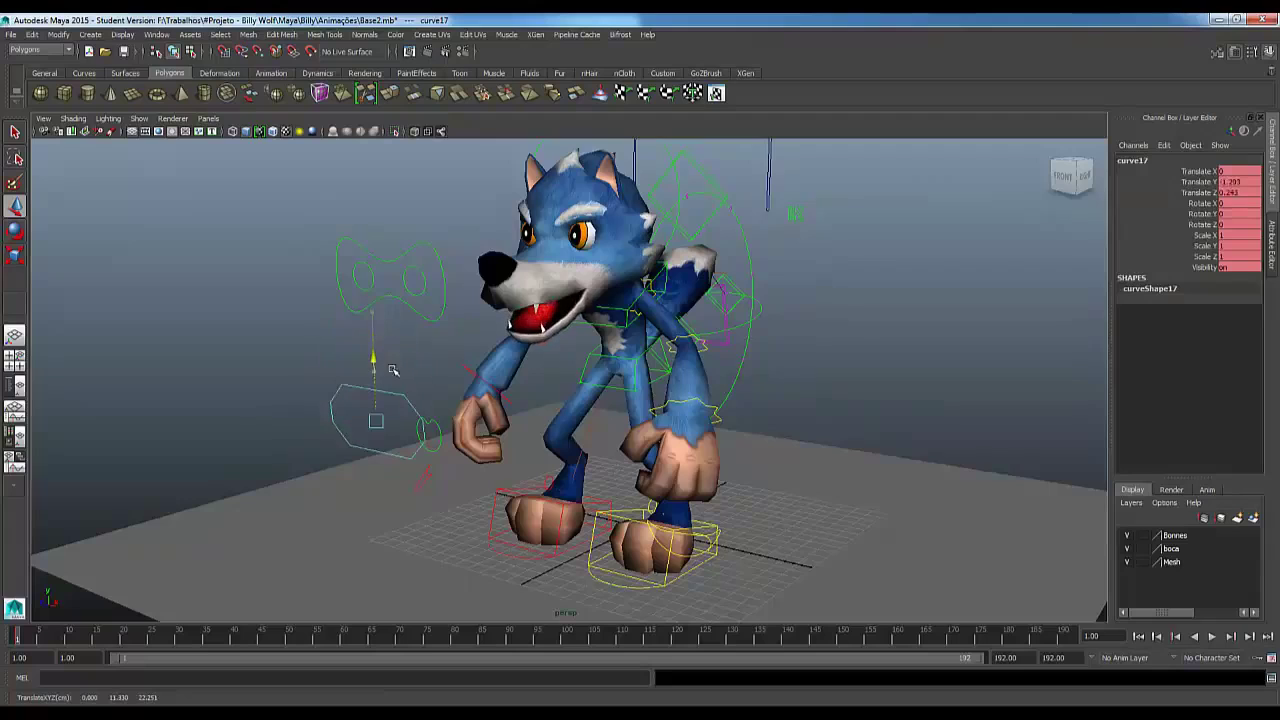
# Step: Try moving the mask-shaped eye control in front of the face and undo the move
pyautogui.click(396, 242)
pyautogui.moveTo(390, 281); pyautogui.dragTo(314, 181)
pyautogui.hotkey('ctrl', 'z')
pyautogui.hotkey('ctrl', 'z')
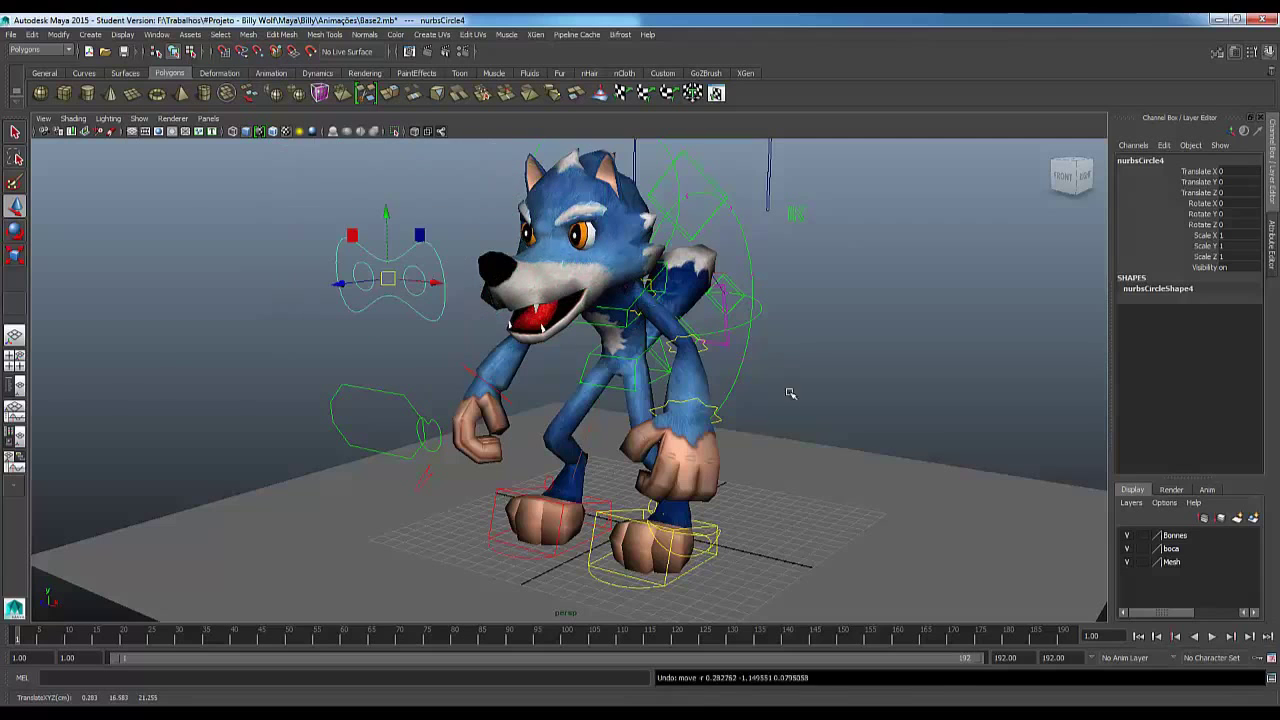
# Step: Try out the body controls and rotate the elbow control Ctrl_Cotovelo_es with the Rotate tool
pyautogui.keyDown('alt'); pyautogui.moveTo(788, 395); pyautogui.dragTo(618, 375); pyautogui.keyUp('alt')
pyautogui.click(648, 372)
pyautogui.hotkey('ctrl', 'z')
pyautogui.hotkey('ctrl', 'z')
pyautogui.click(716, 346)
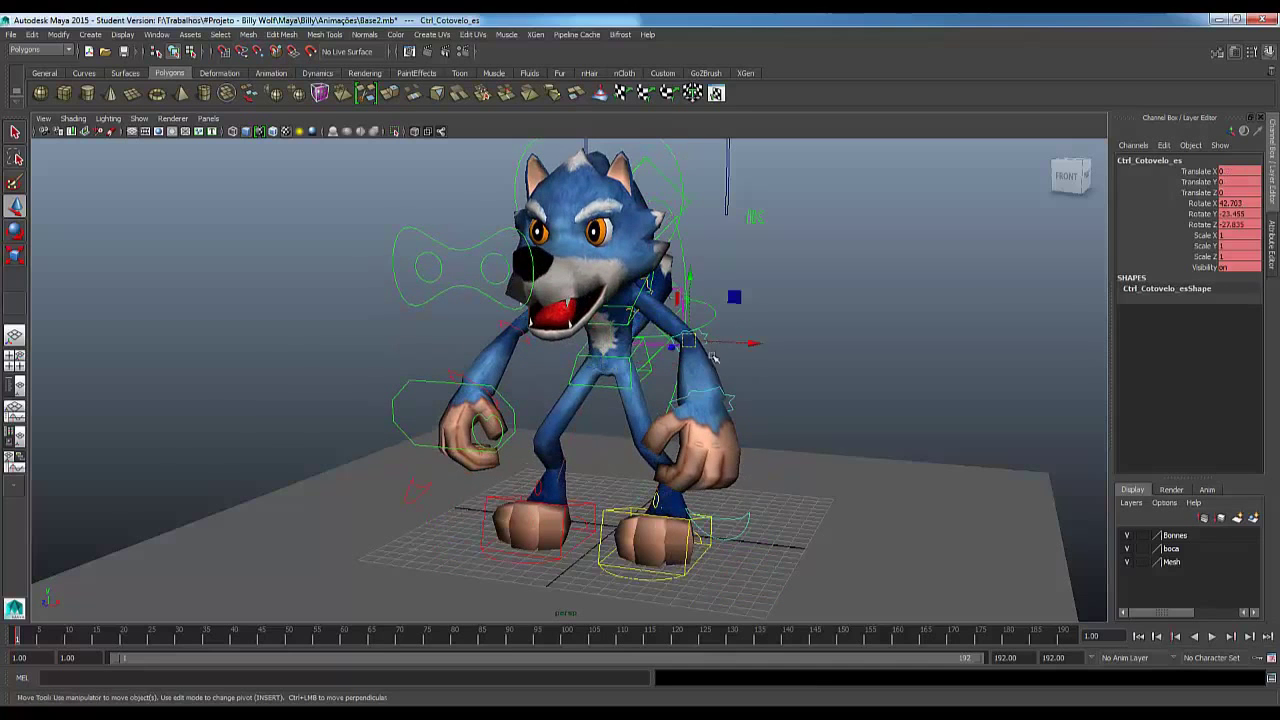
pyautogui.press('e')
pyautogui.moveTo(680, 330); pyautogui.dragTo(748, 313)
pyautogui.scroll(3, 648, 378)
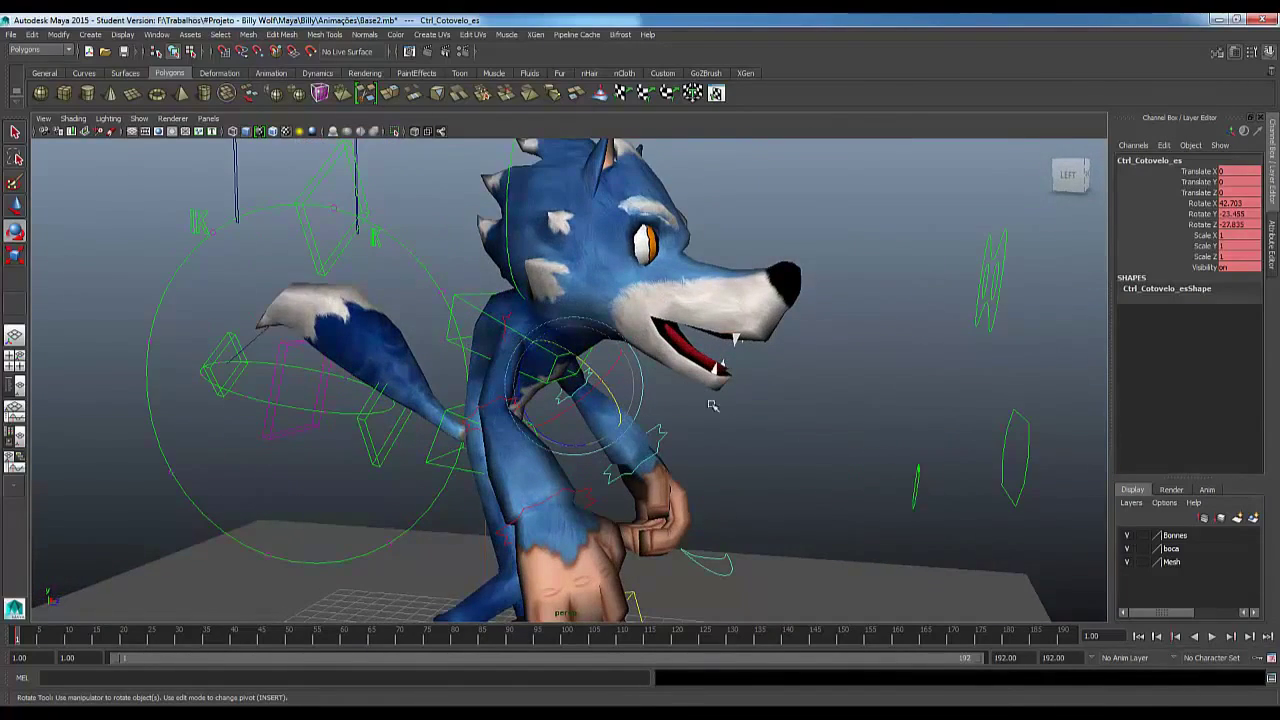
# Step: Select the right eye mesh Olho_direito and examine the head and its facial controls from several sides
pyautogui.keyDown('alt'); pyautogui.moveTo(766, 372); pyautogui.dragTo(641, 272); pyautogui.keyUp('alt')
pyautogui.click(641, 272)
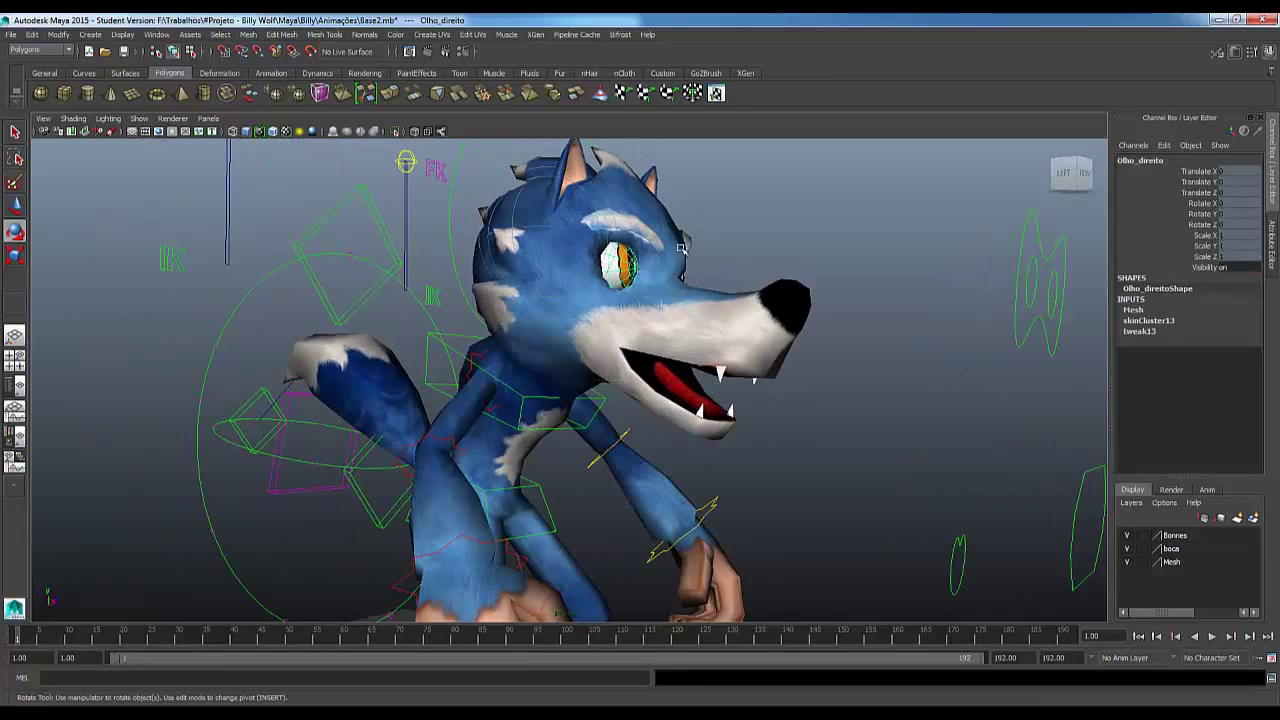
pyautogui.keyDown('alt'); pyautogui.moveTo(825, 328); pyautogui.dragTo(696, 352); pyautogui.keyUp('alt')
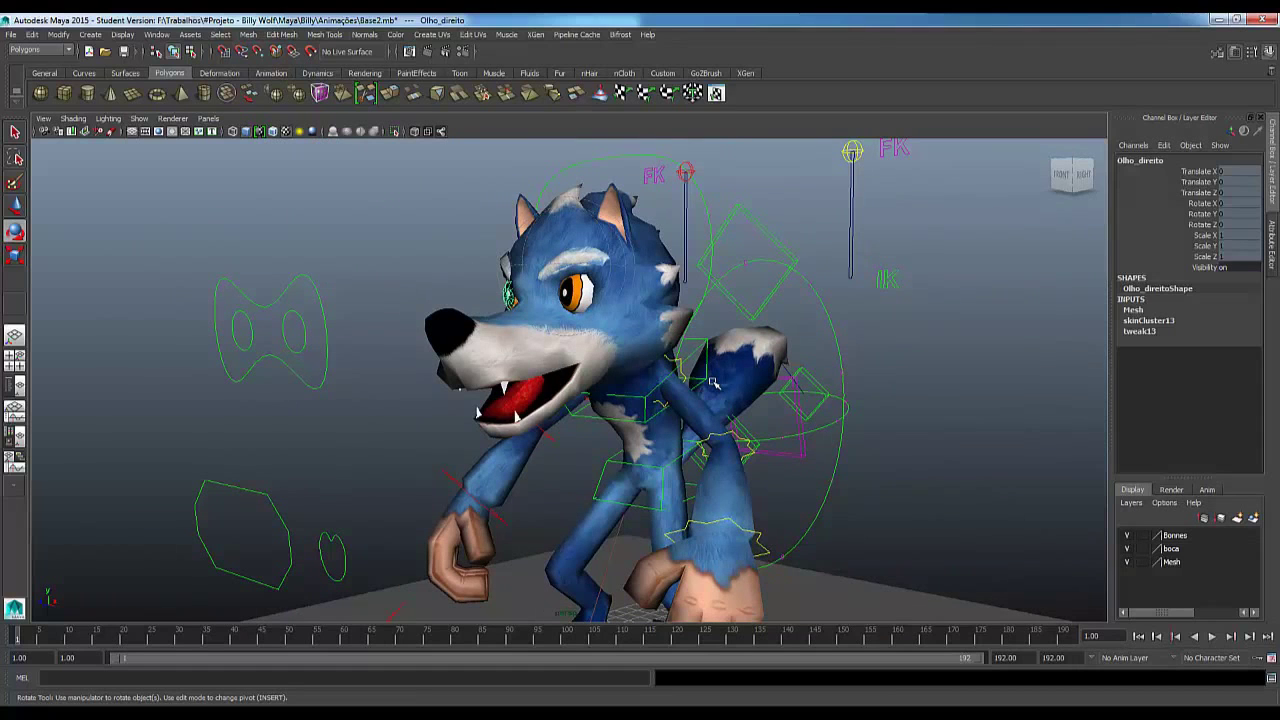
pyautogui.keyDown('alt'); pyautogui.moveTo(823, 343); pyautogui.dragTo(771, 300); pyautogui.keyUp('alt')
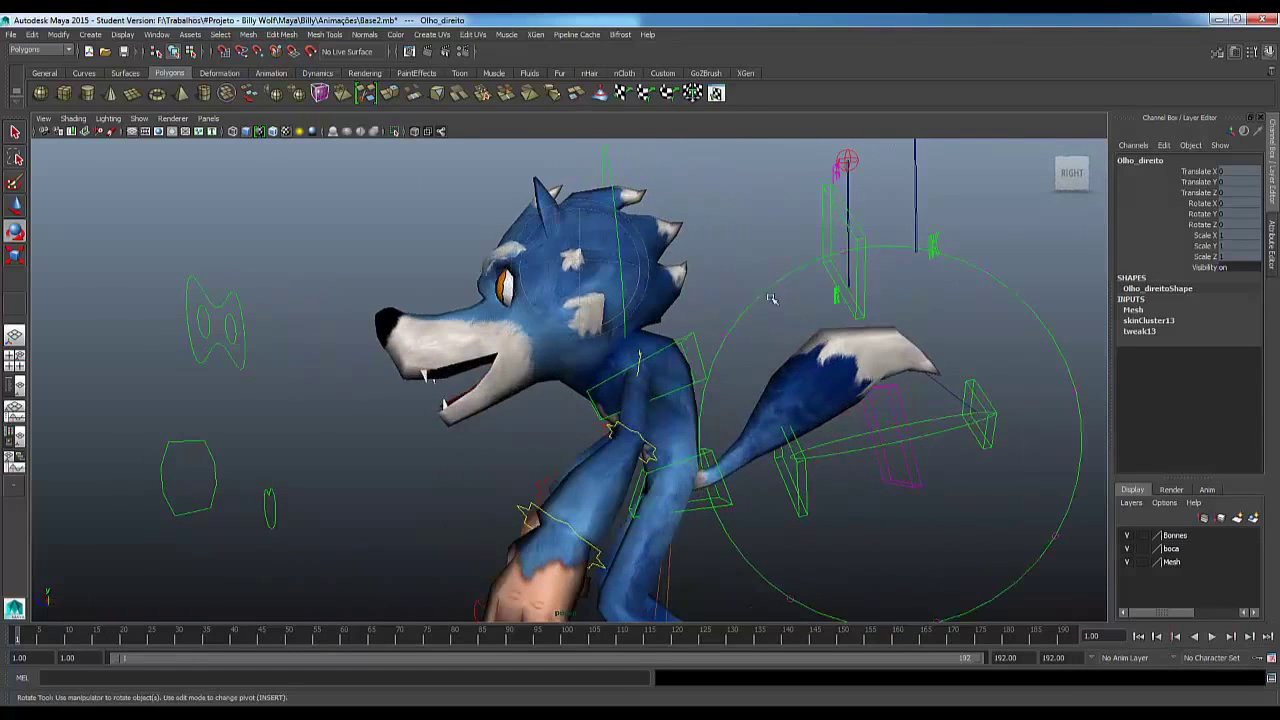
# Step: Activate the Move tool and select the tail control Ctrl_rabo_02 above the wolf's tail
pyautogui.click(773, 302)
pyautogui.press('w')
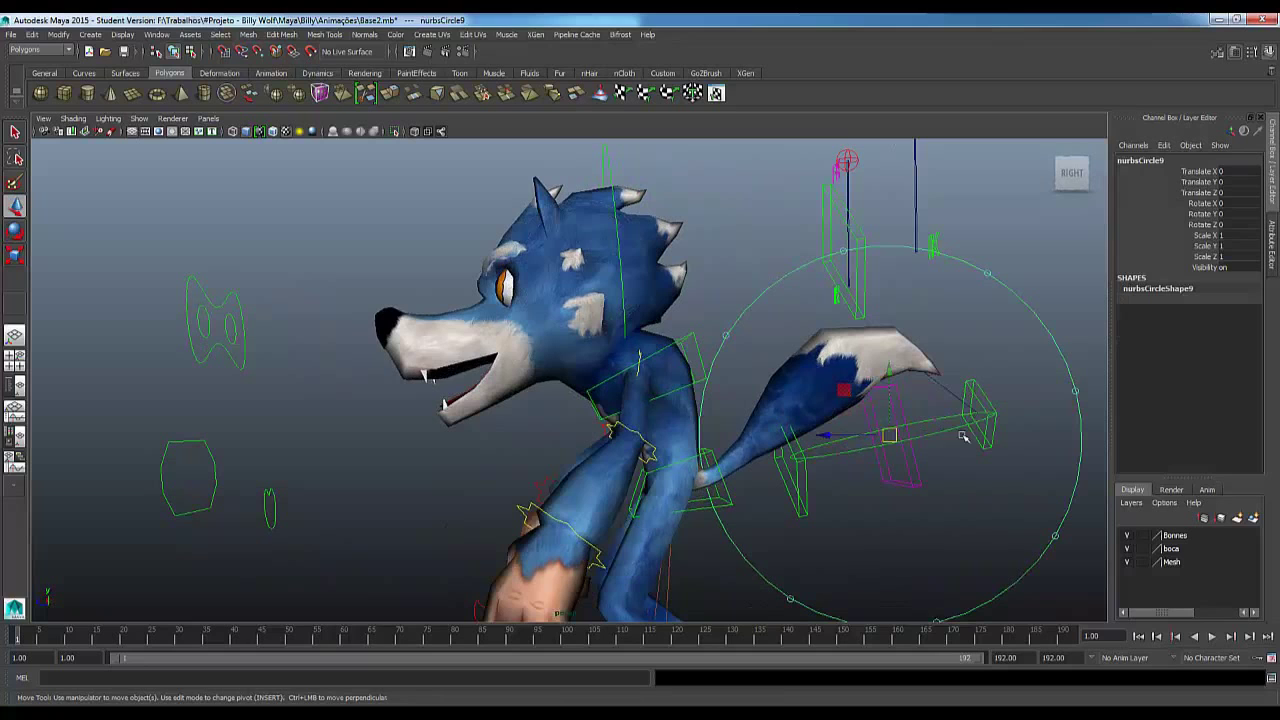
pyautogui.click(877, 292)
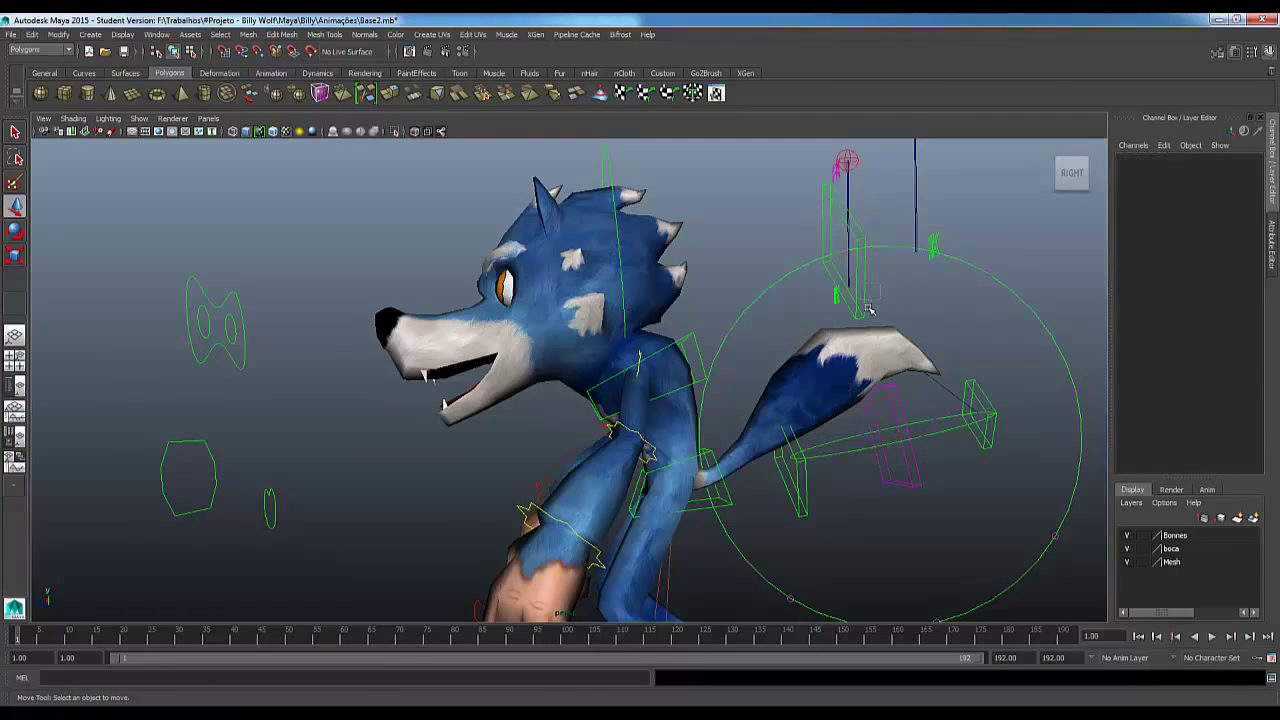
pyautogui.click(869, 310)
pyautogui.keyDown('alt'); pyautogui.moveTo(869, 310); pyautogui.dragTo(622, 291); pyautogui.keyUp('alt')
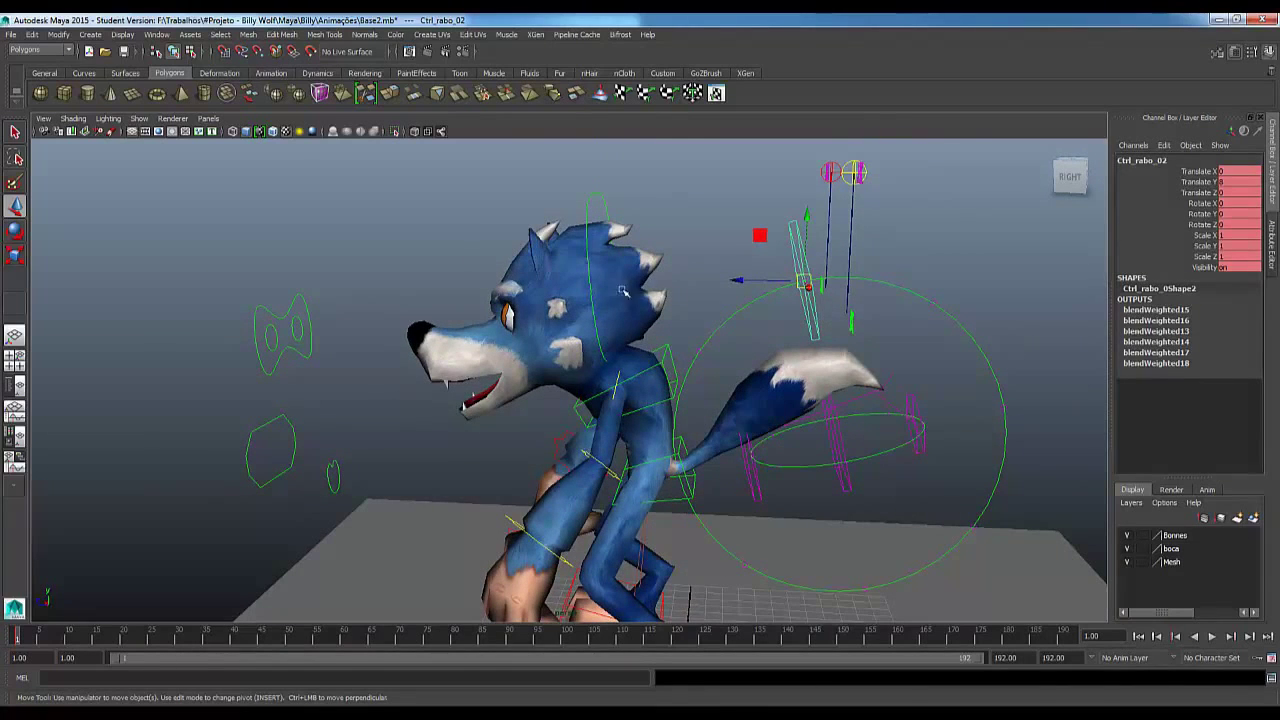
# Step: Try moving the tail control Ctrl_rabo_02 down behind the wolf, then undo the move and view the character from a front angle
pyautogui.moveTo(812, 287); pyautogui.dragTo(912, 480)
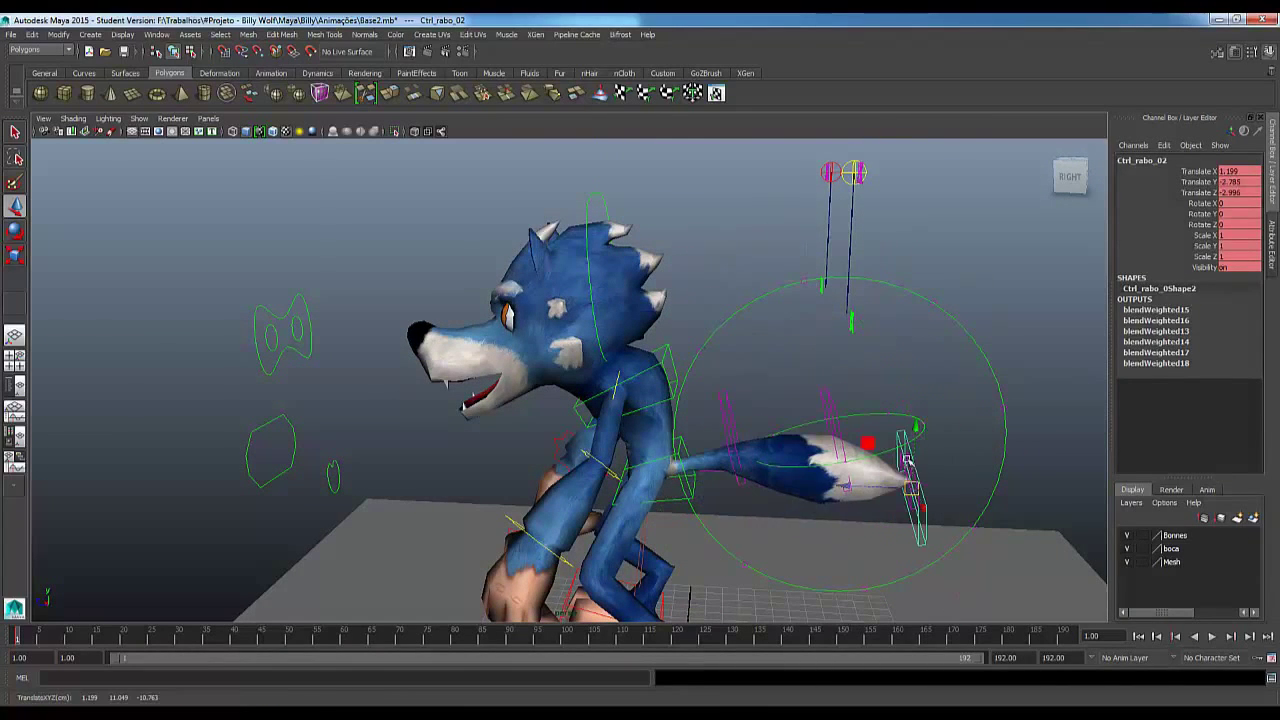
pyautogui.hotkey('ctrl', 'z')
pyautogui.hotkey('ctrl', 'z')
pyautogui.hotkey('ctrl', 'z')
pyautogui.hotkey('ctrl', 'z')
pyautogui.hotkey('ctrl', 'z')
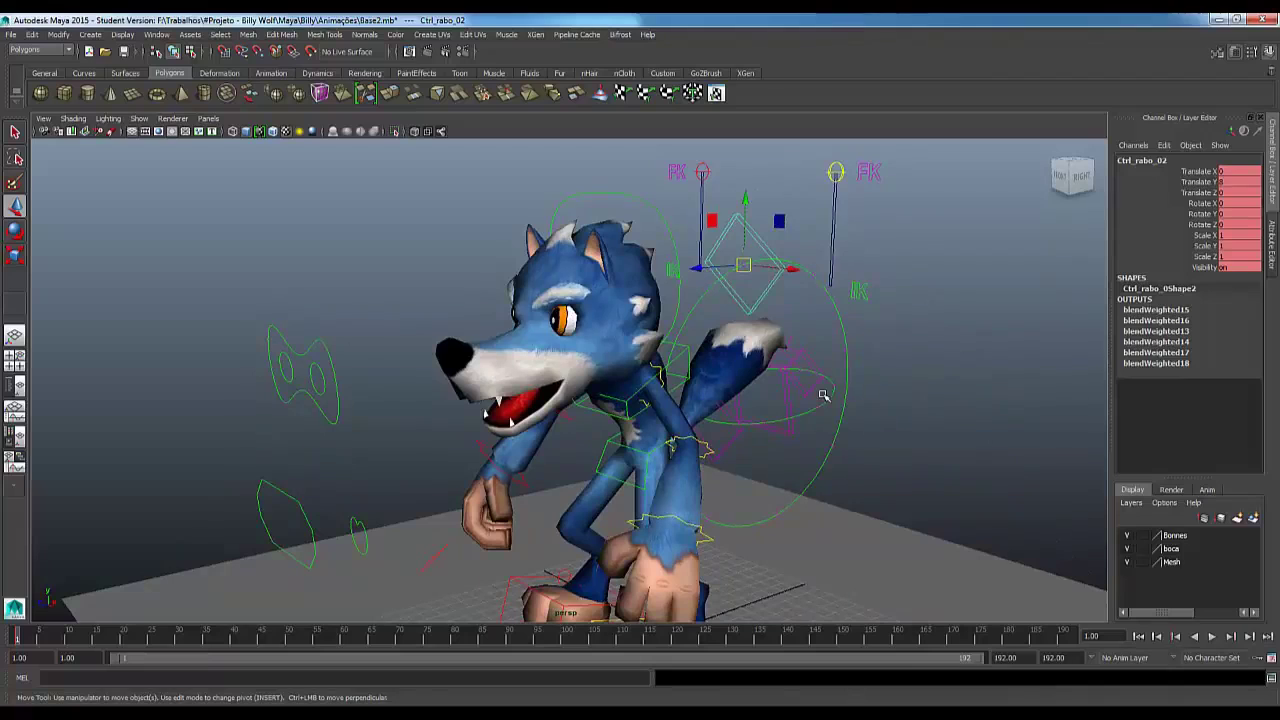
# Step: Switch to the photo viewer and compare the boy character's front and side drawings, personagem-Frente and personagem-Lado
pyautogui.hotkey('alt', 'Tab')
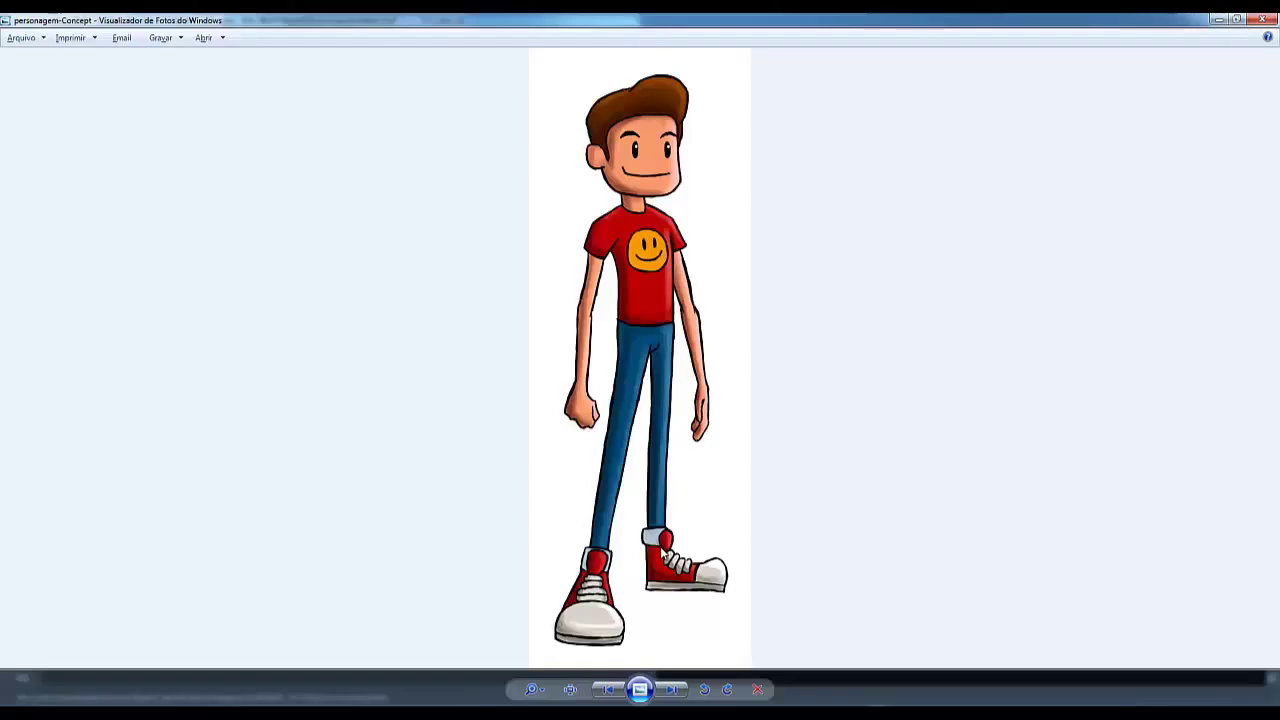
pyautogui.click(674, 688)
pyautogui.press('Right')
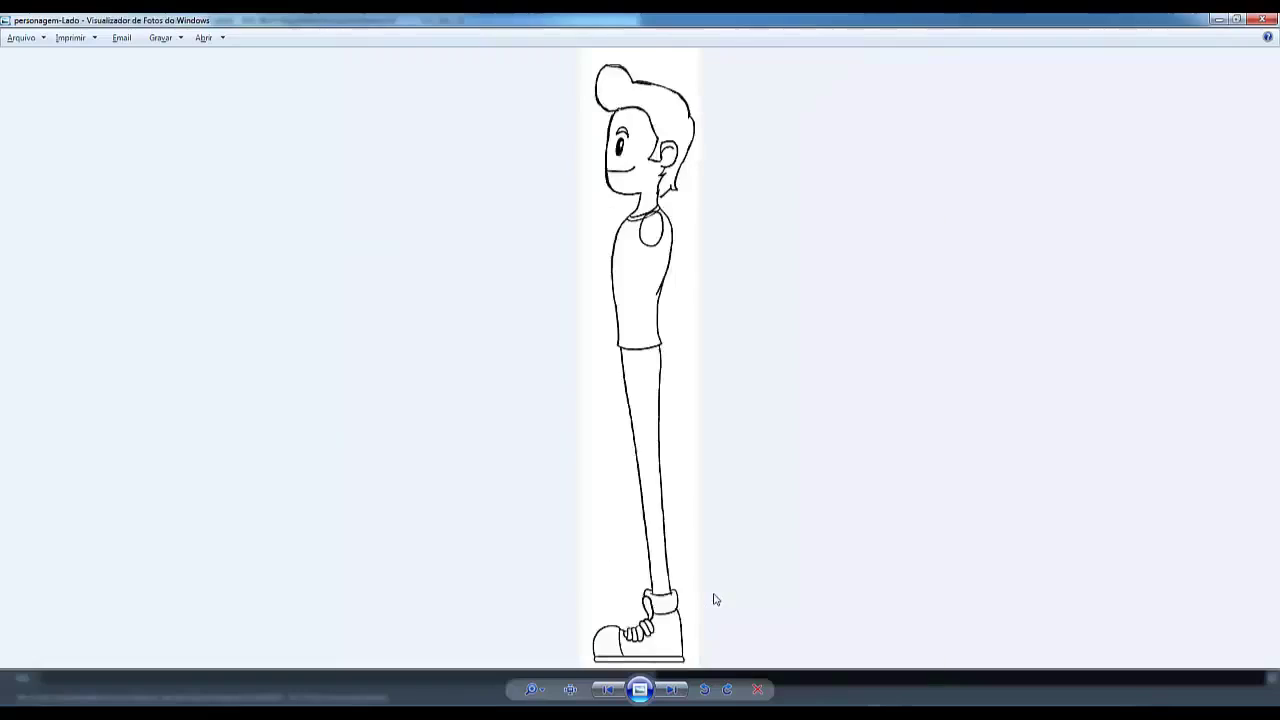
pyautogui.press('Left')
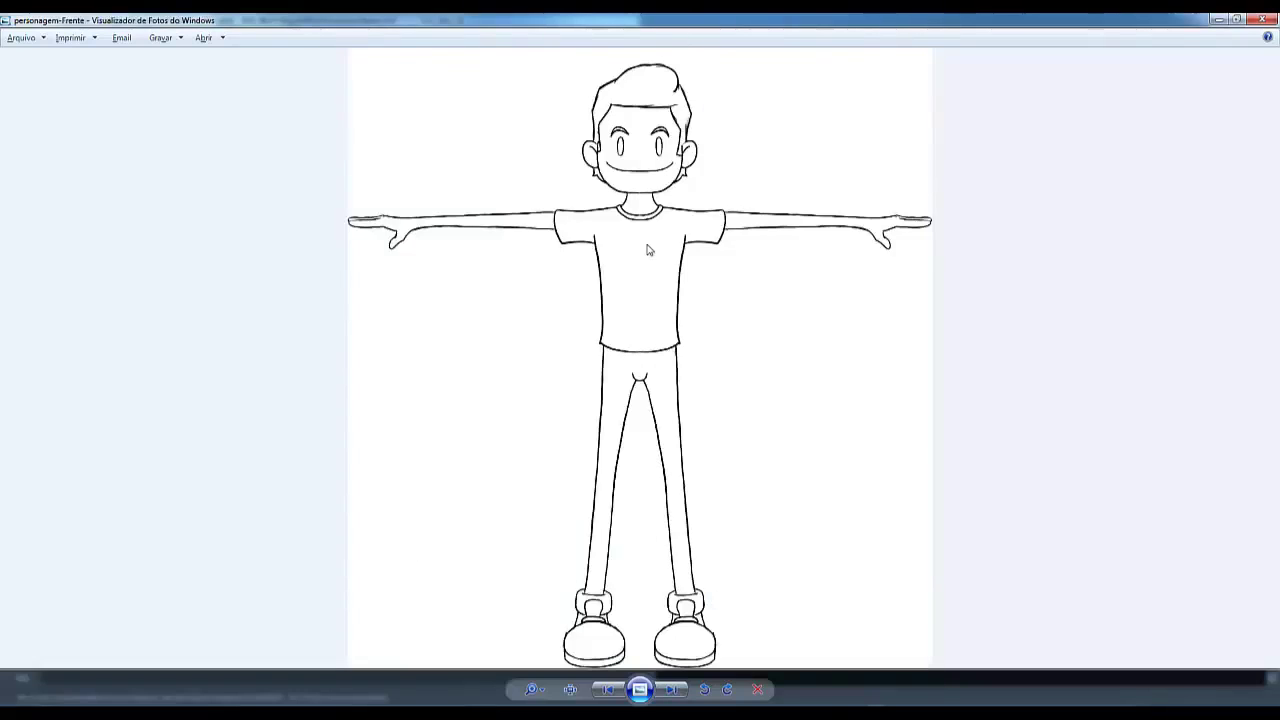
pyautogui.press('Right')
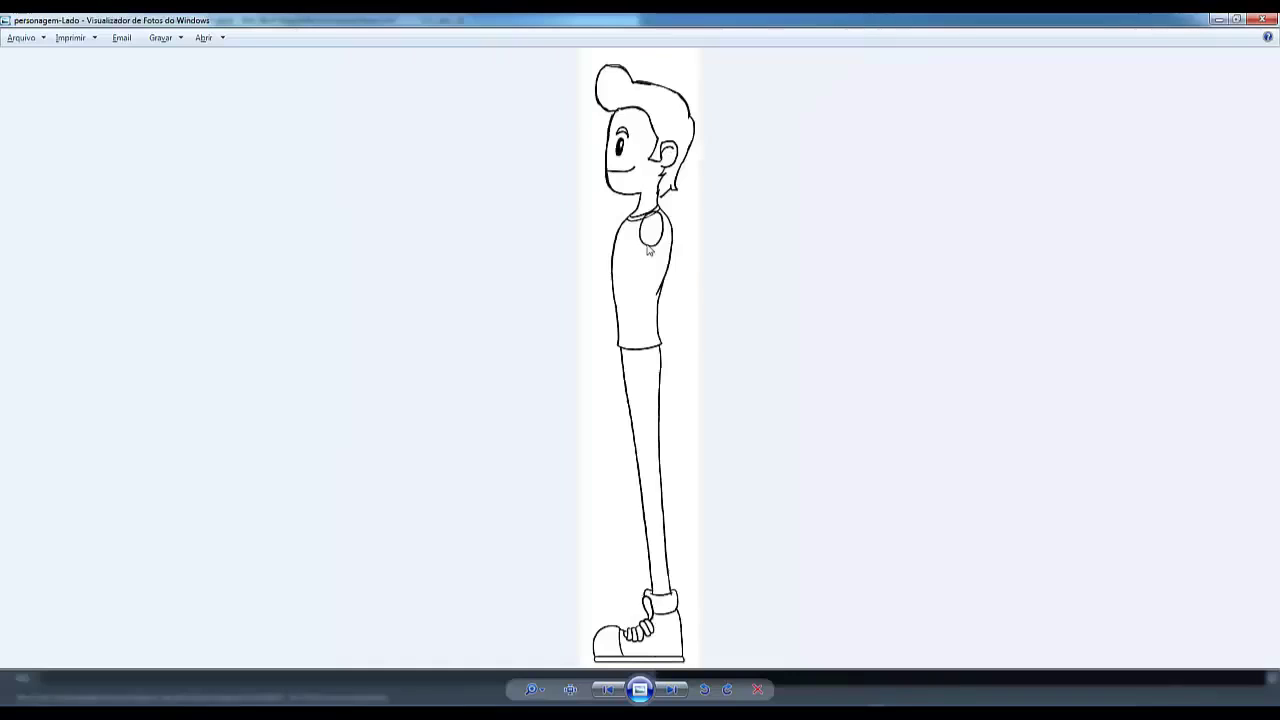
pyautogui.press('Left')
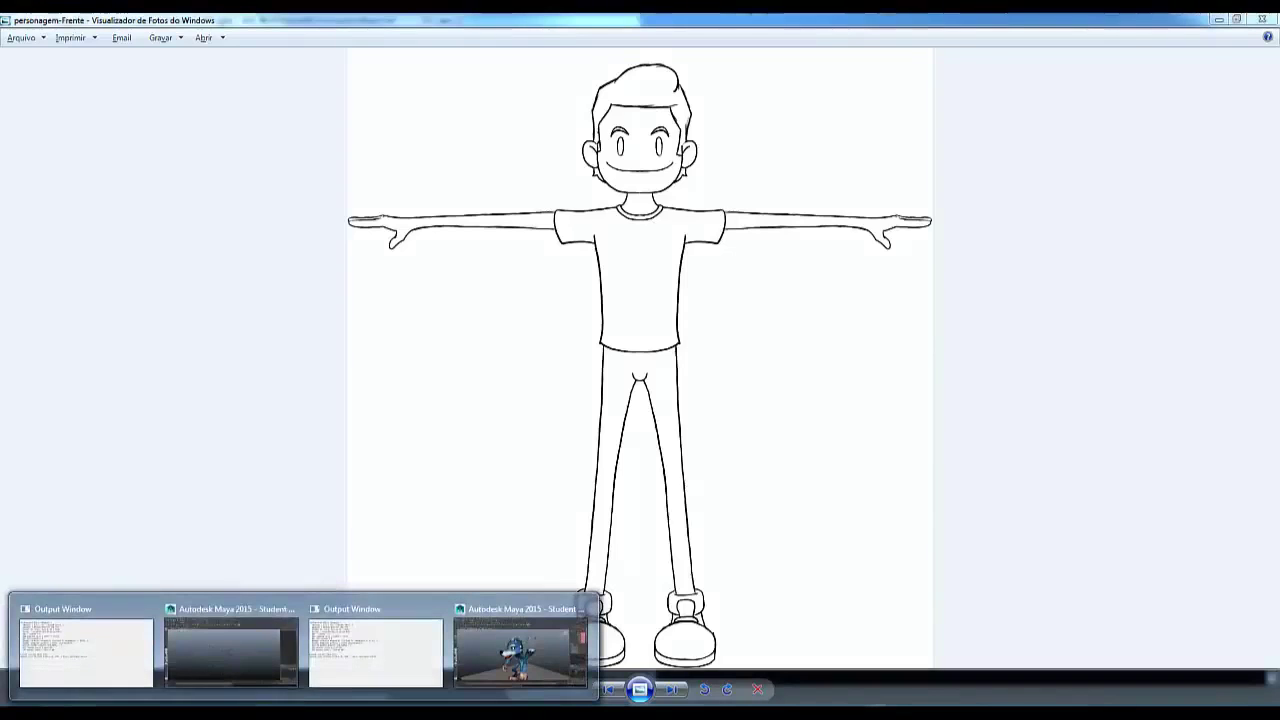
# Step: Switch to the Maya window with the untitled scene and look at its four-view layout before returning to the single perspective view
pyautogui.click(224, 647)
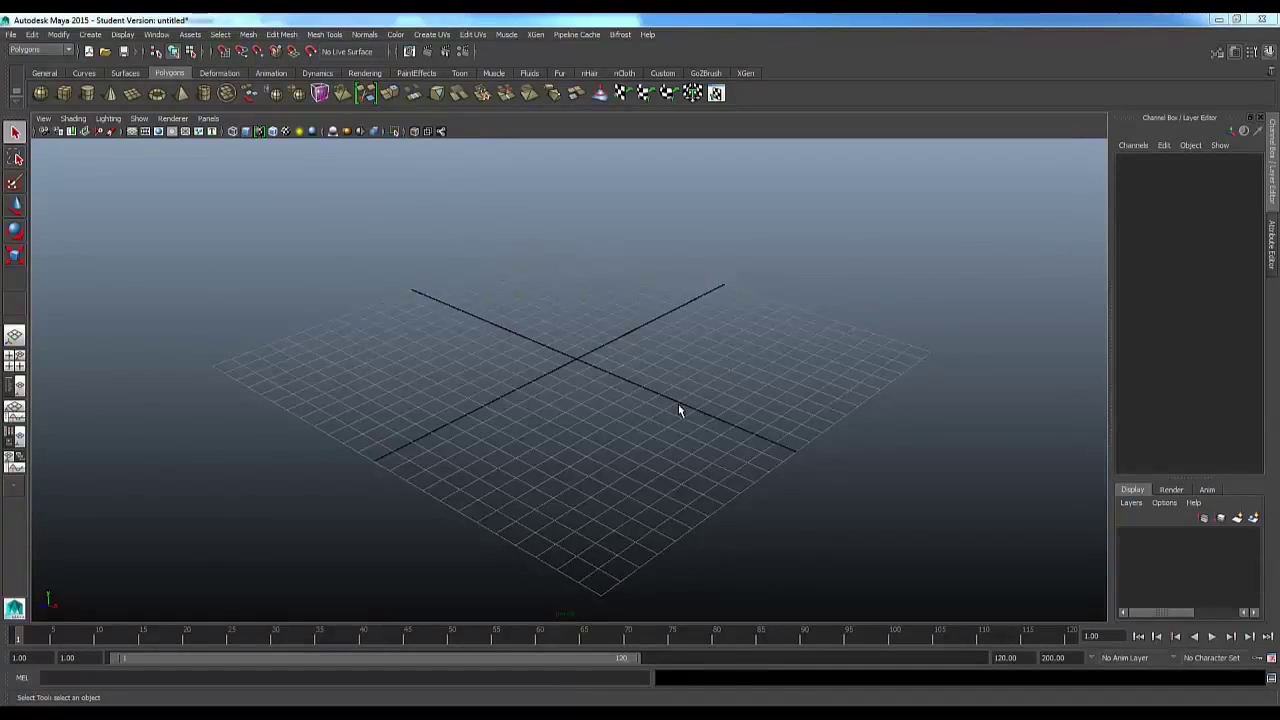
pyautogui.keyDown('alt'); pyautogui.moveTo(678, 405); pyautogui.dragTo(624, 378); pyautogui.keyUp('alt')
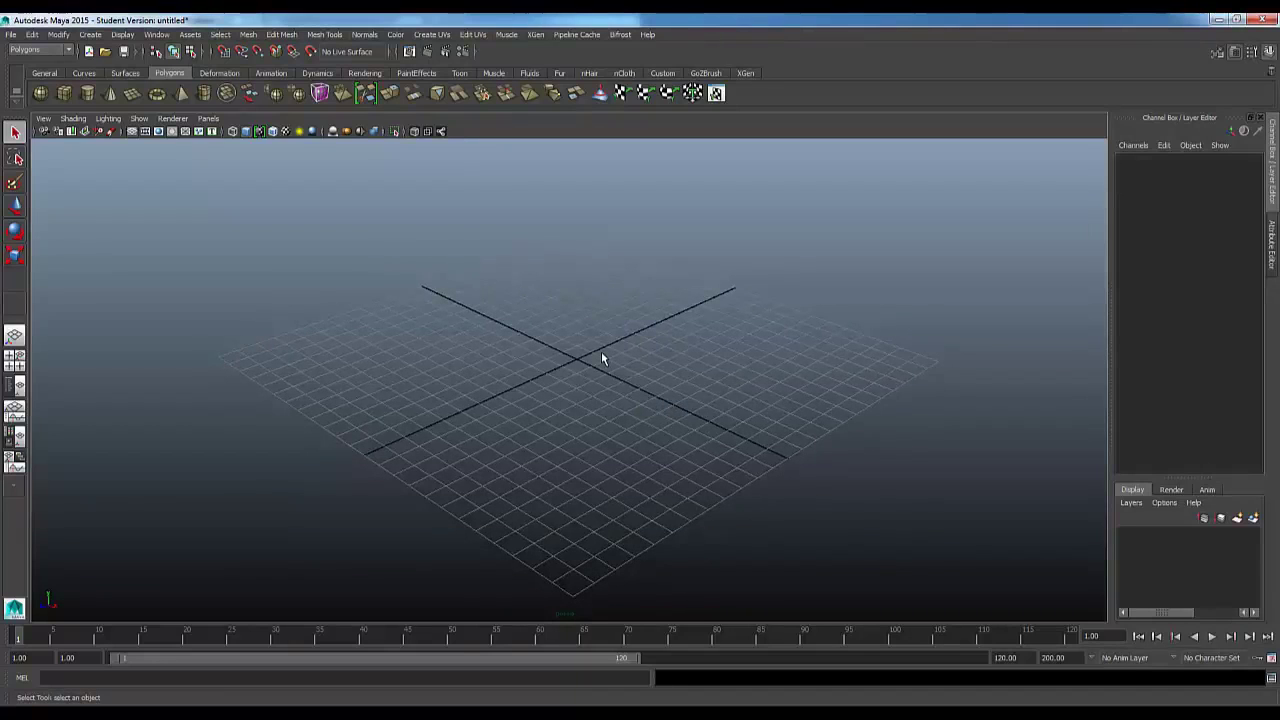
pyautogui.press('space')
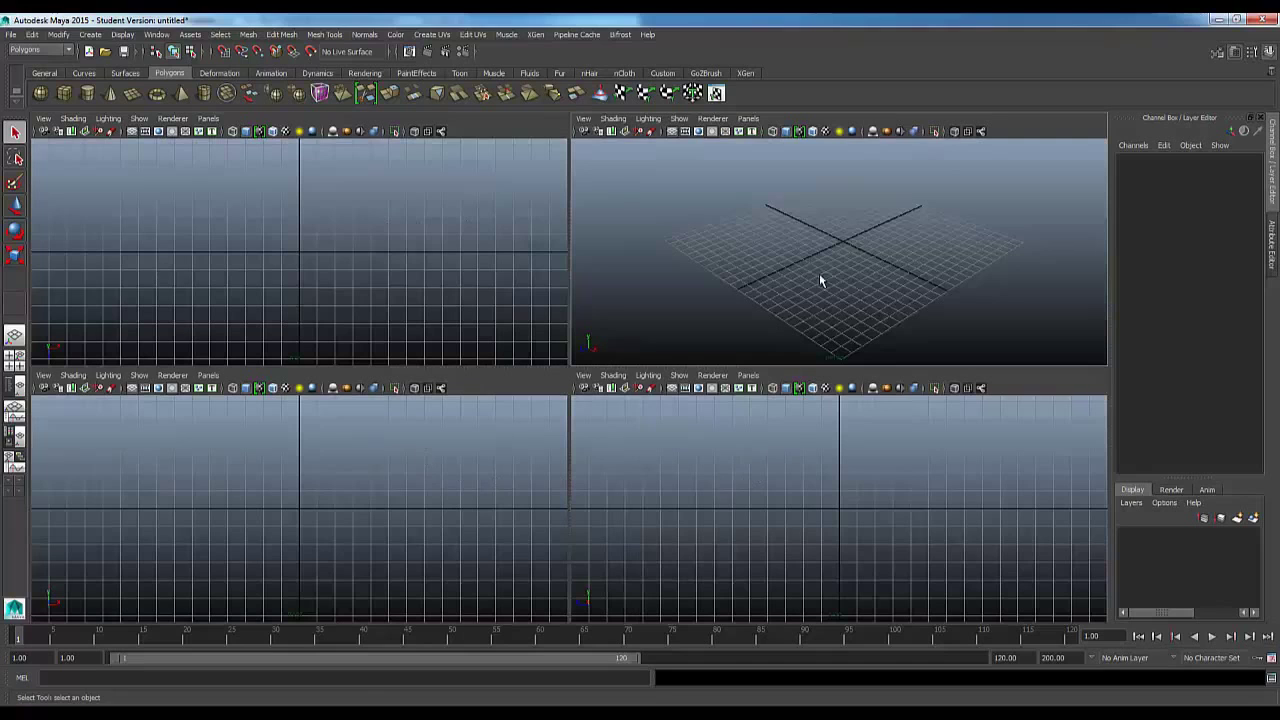
pyautogui.press('space')
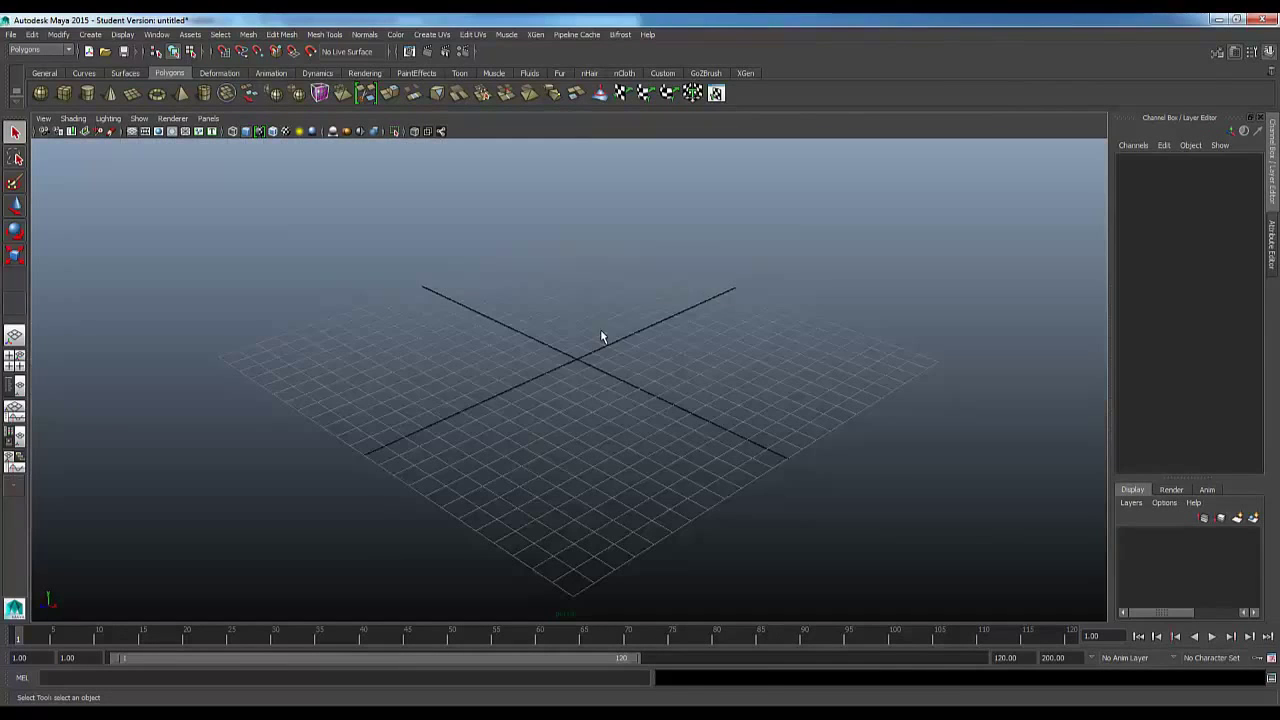
# Step: Minimize the photo viewer showing the front drawing and switch back to the untitled Maya scene
pyautogui.hotkey('alt', 'Tab')
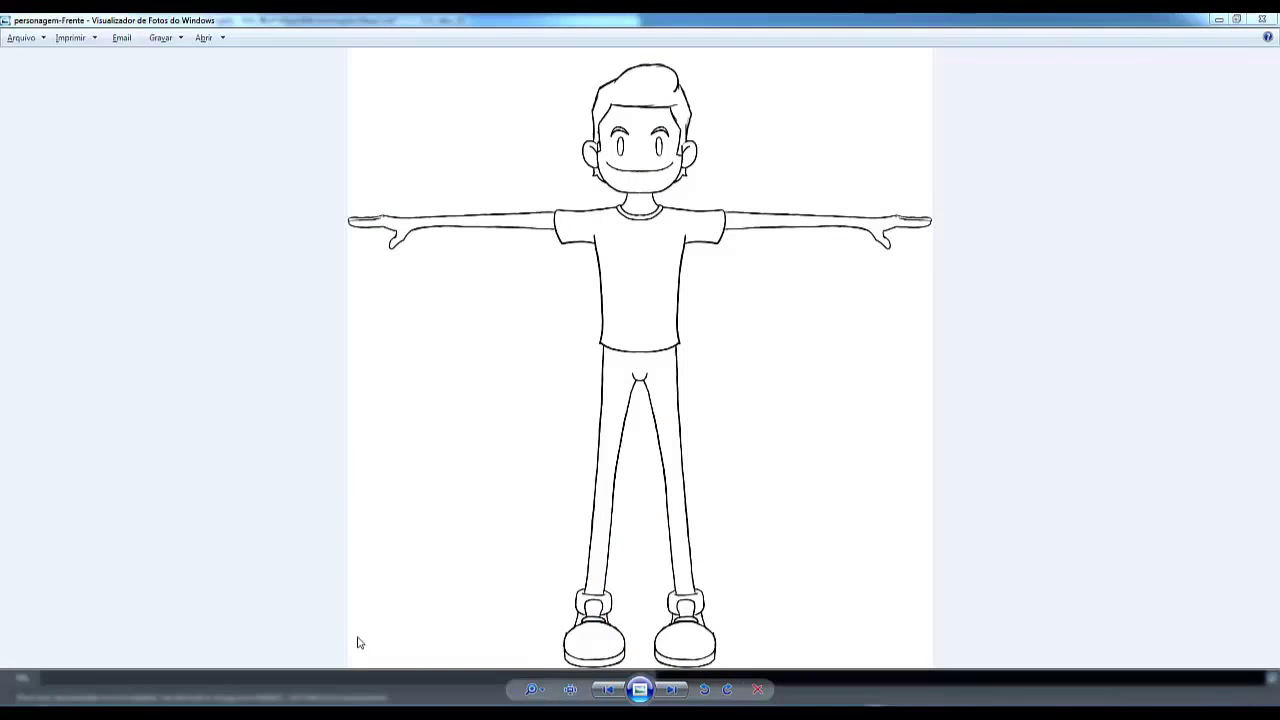
pyautogui.click(1219, 19)
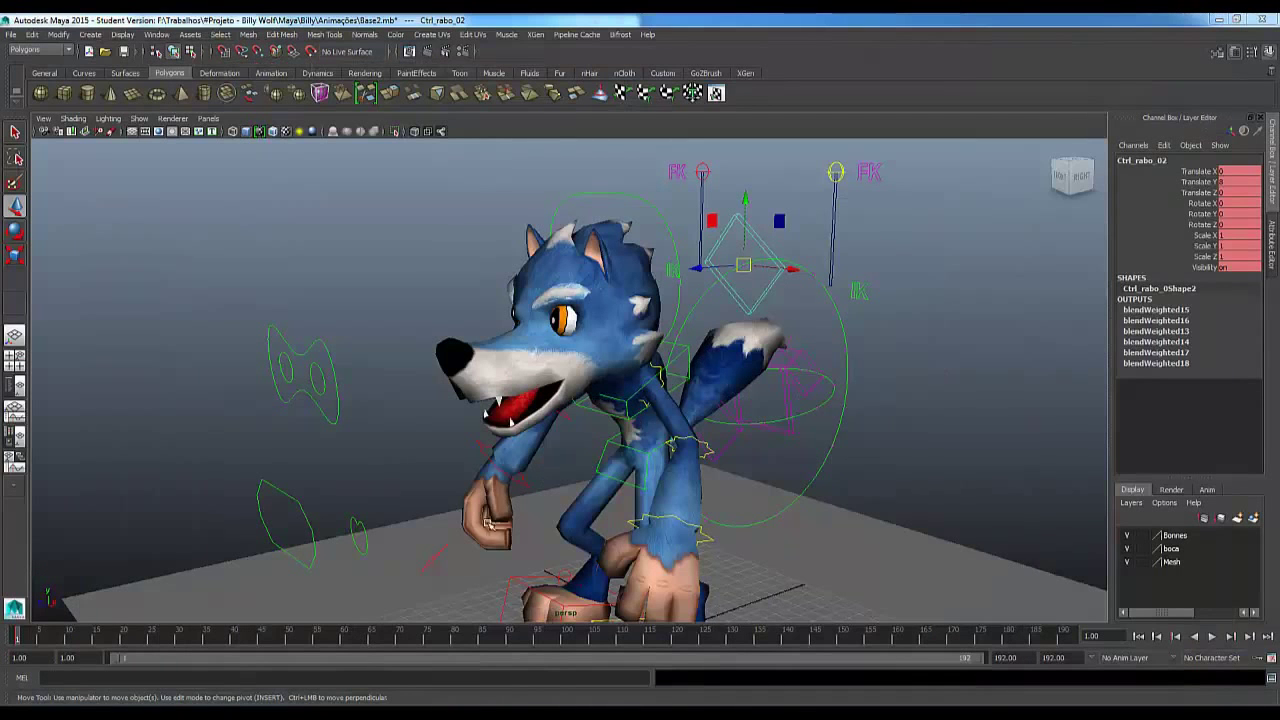
pyautogui.moveTo(300, 712)
pyautogui.click(223, 665)
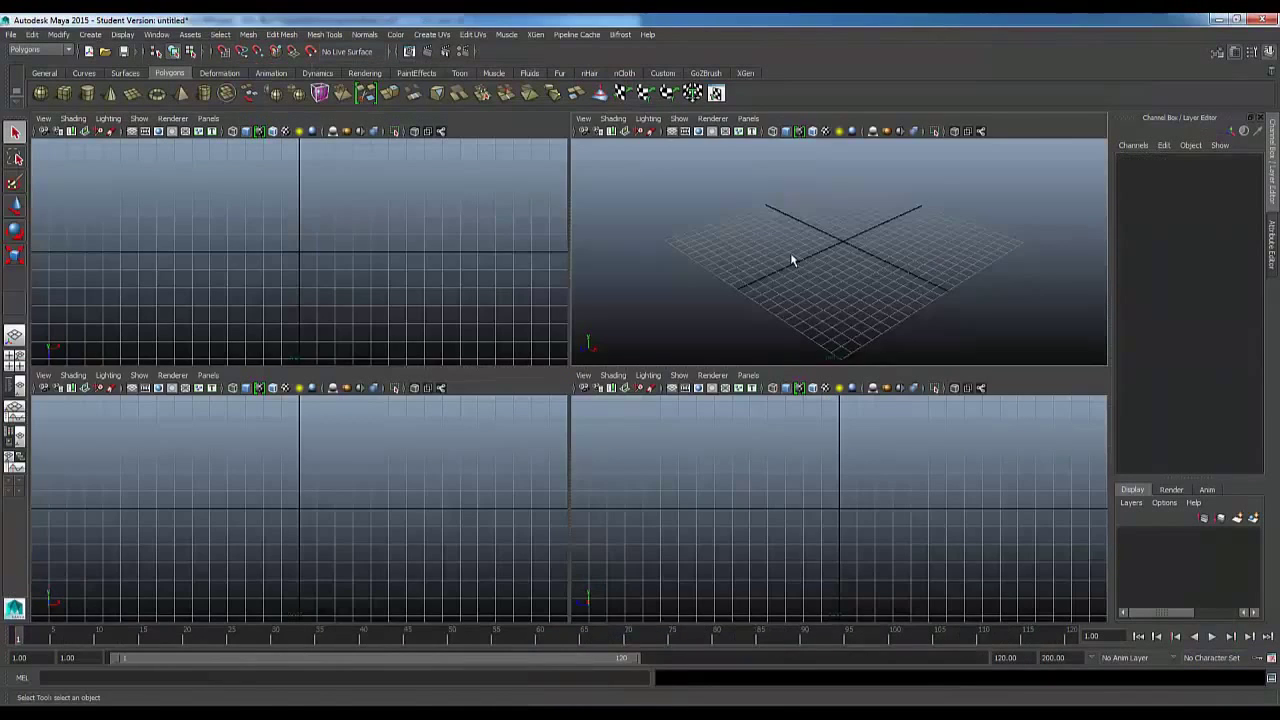
# Step: Close the Maya window containing the wolf scene Base2.mb without saving its changes
pyautogui.hotkey('alt', 'Tab')
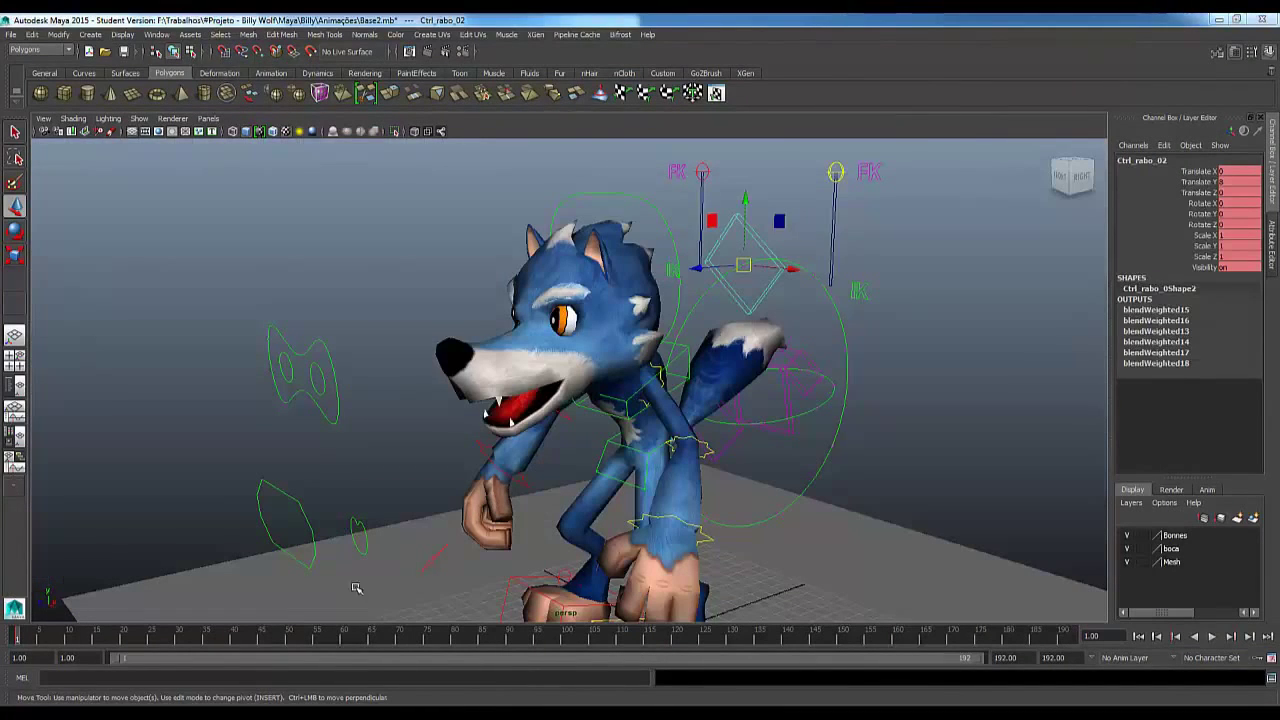
pyautogui.moveTo(300, 712)
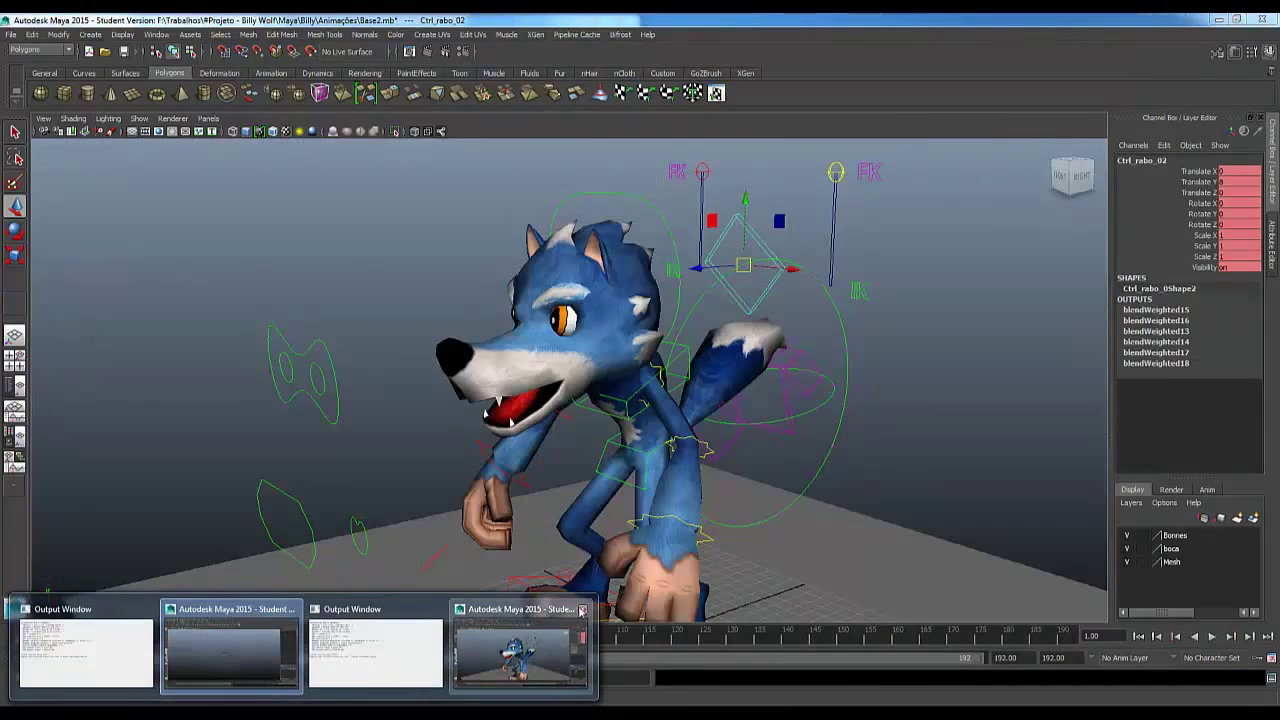
pyautogui.click(584, 609)
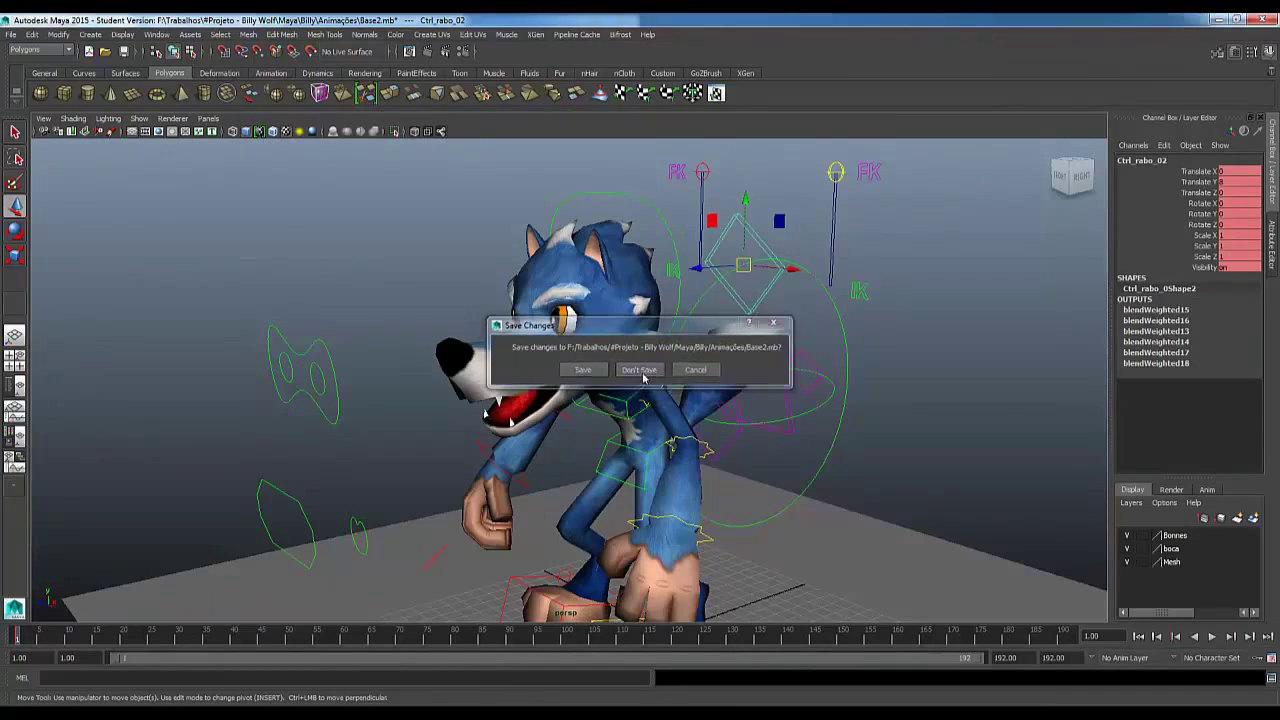
pyautogui.click(581, 453)
# Step: Bring the untitled Maya scene to the front, past the output, browser and Explorer windows, and show its perspective view full size
pyautogui.moveTo(300, 712)
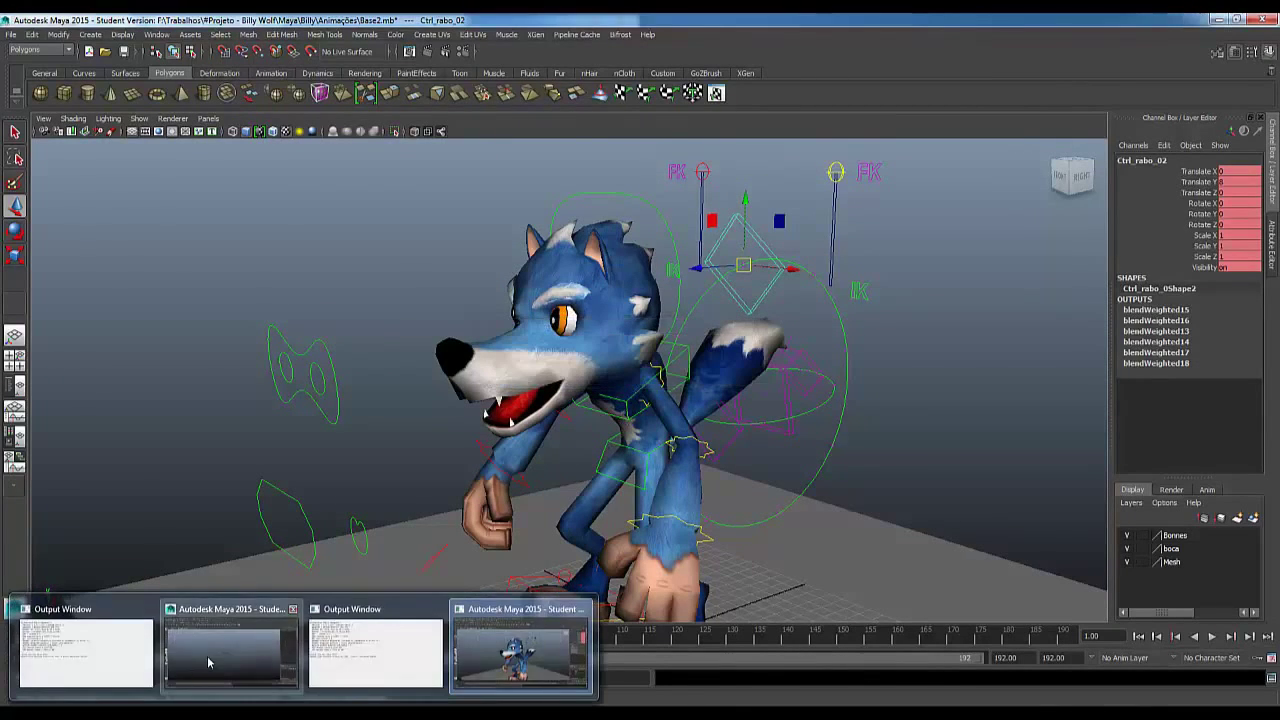
pyautogui.click(235, 645)
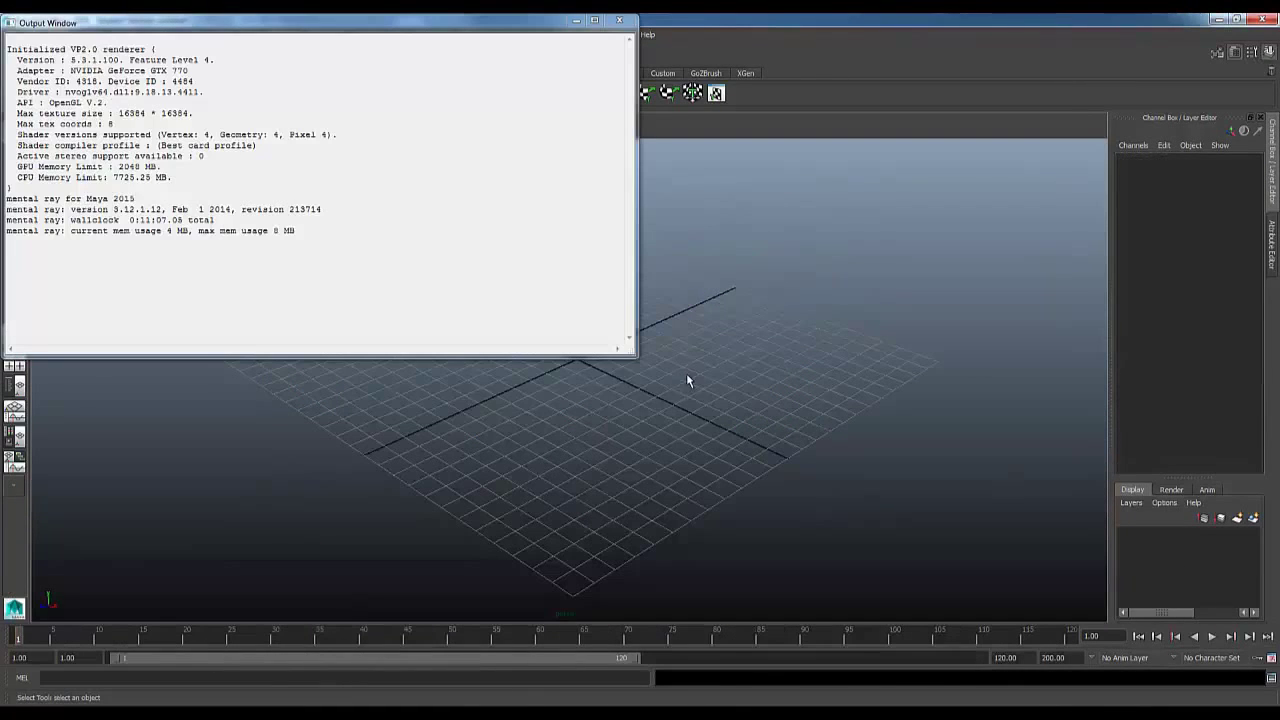
pyautogui.click(736, 378)
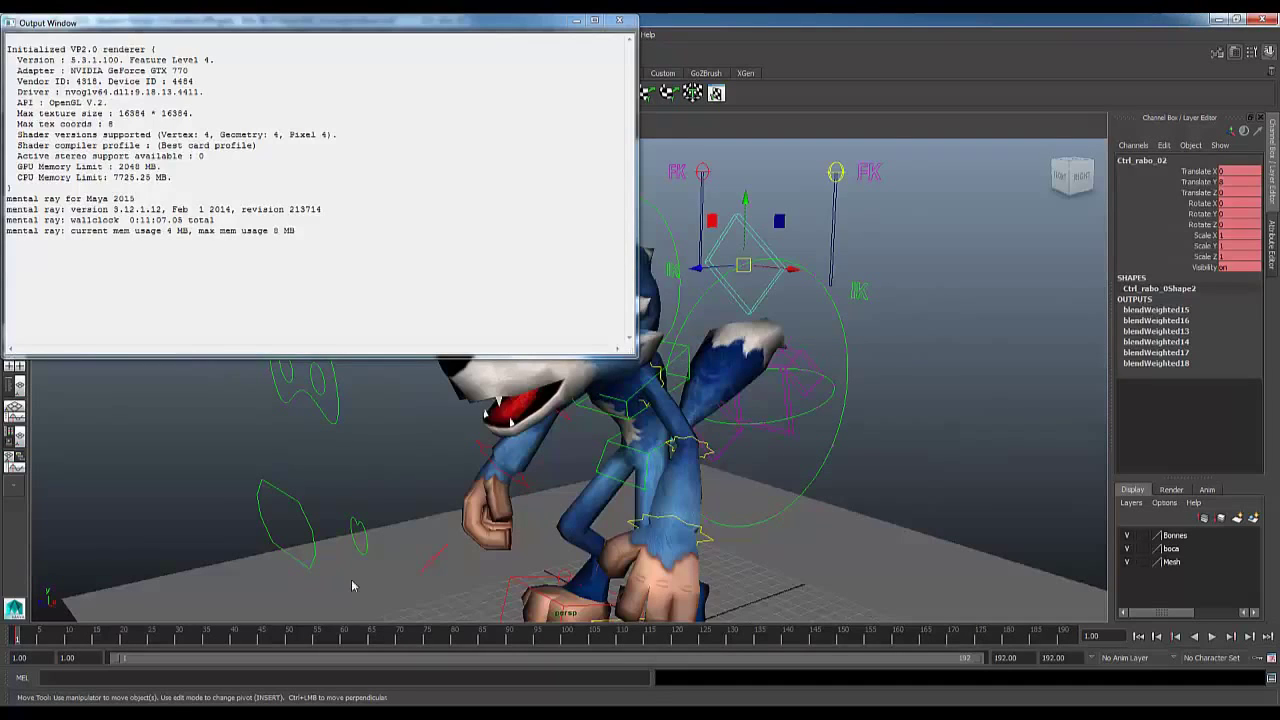
pyautogui.moveTo(300, 712)
pyautogui.click(235, 645)
pyautogui.press('space')
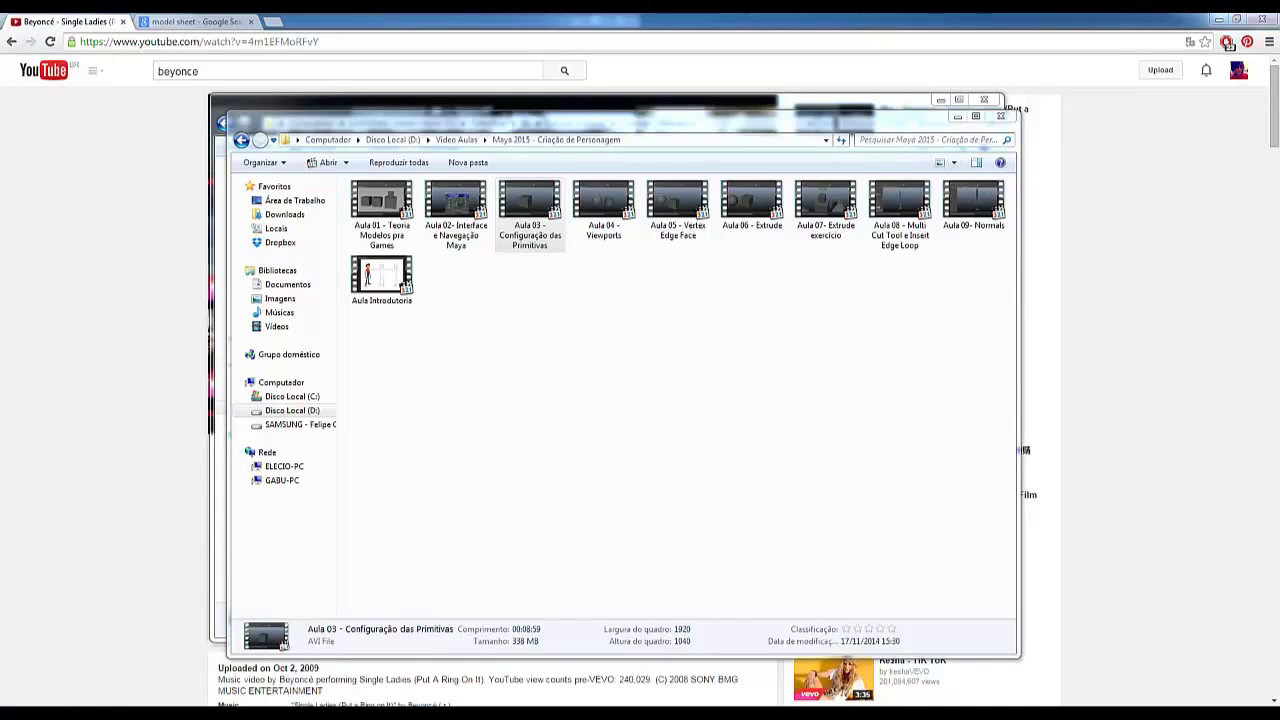
pyautogui.moveTo(230, 712)
pyautogui.click(219, 653)
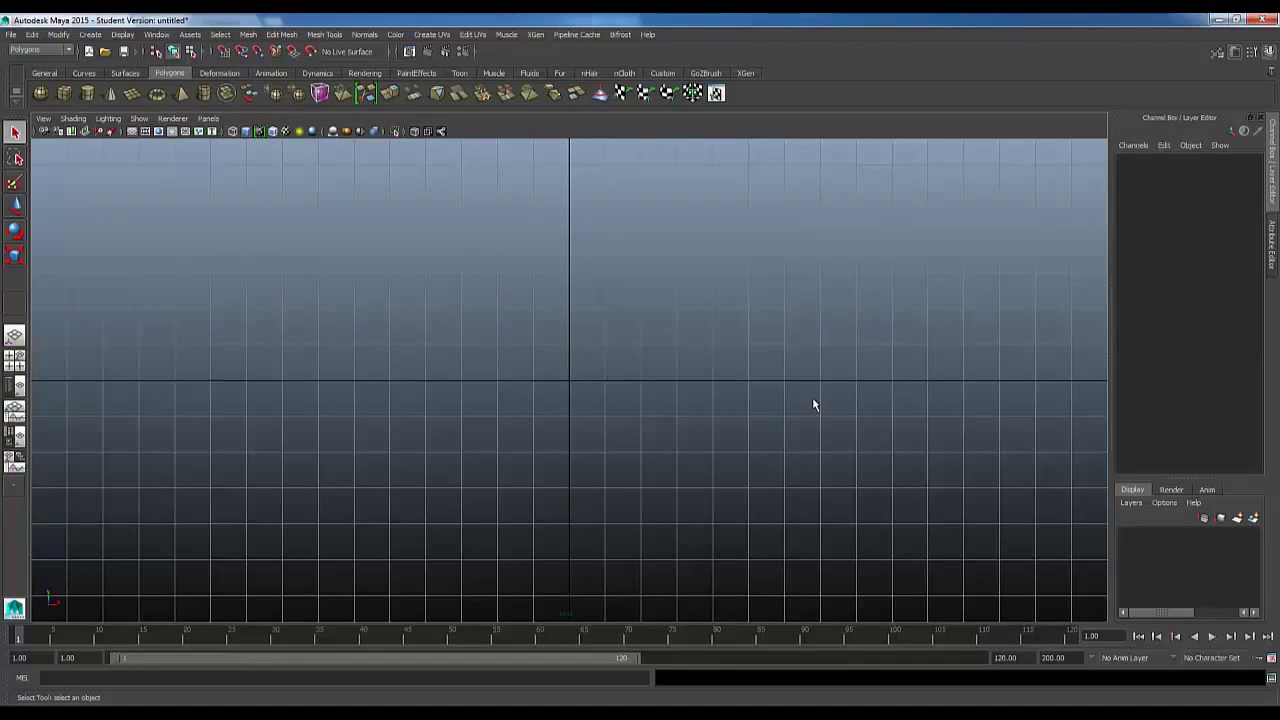
pyautogui.hotkey('alt', 'Tab')
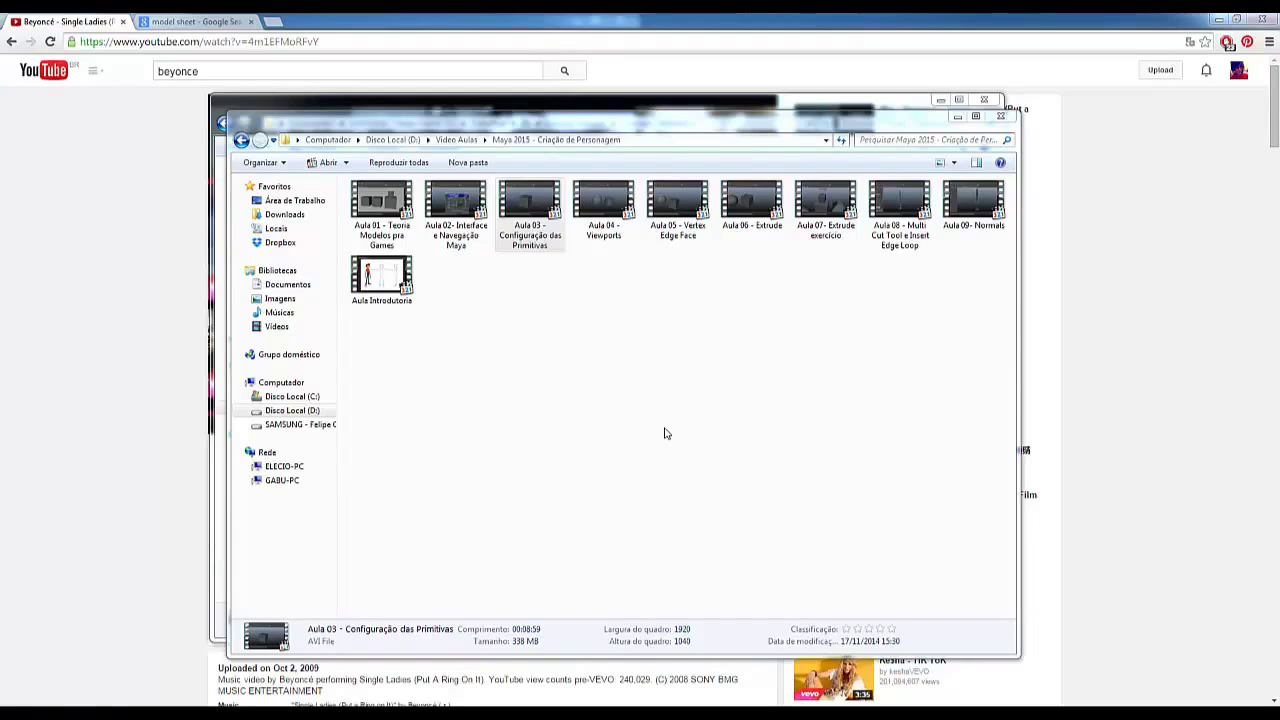
pyautogui.hotkey('alt', 'Tab')
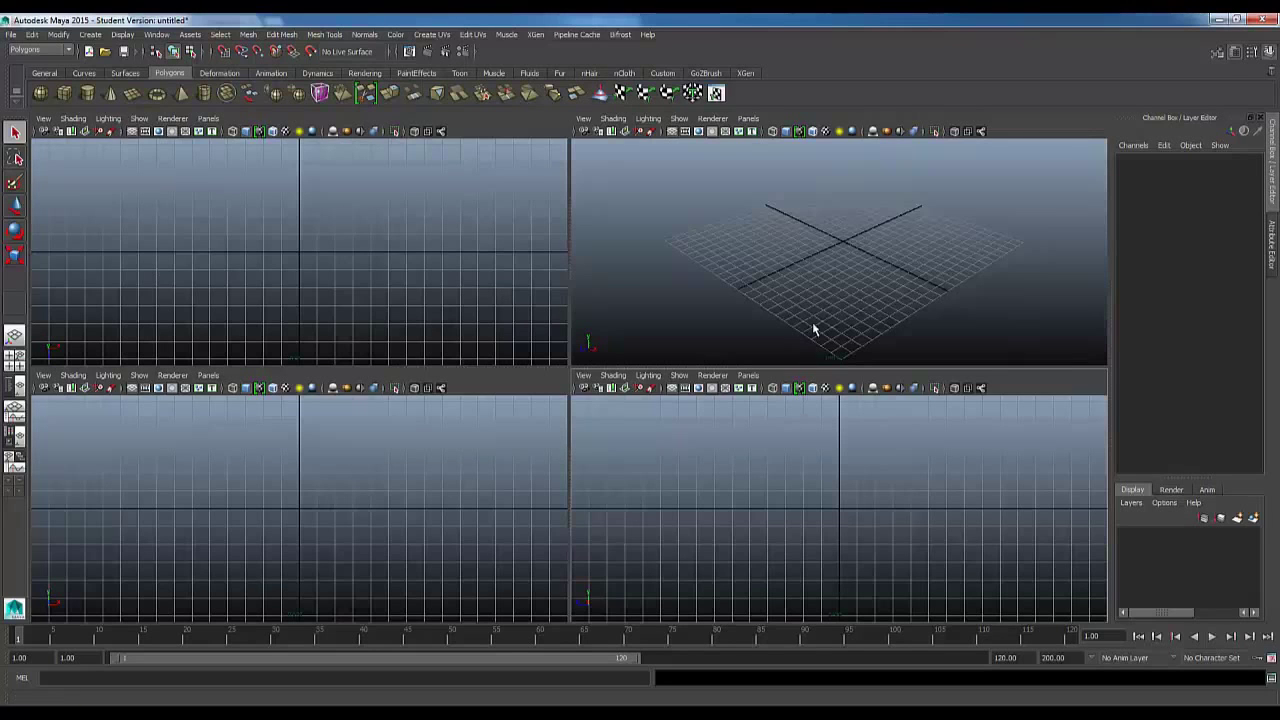
pyautogui.hotkey('alt', 'Tab')
pyautogui.hotkey('alt', 'Tab')
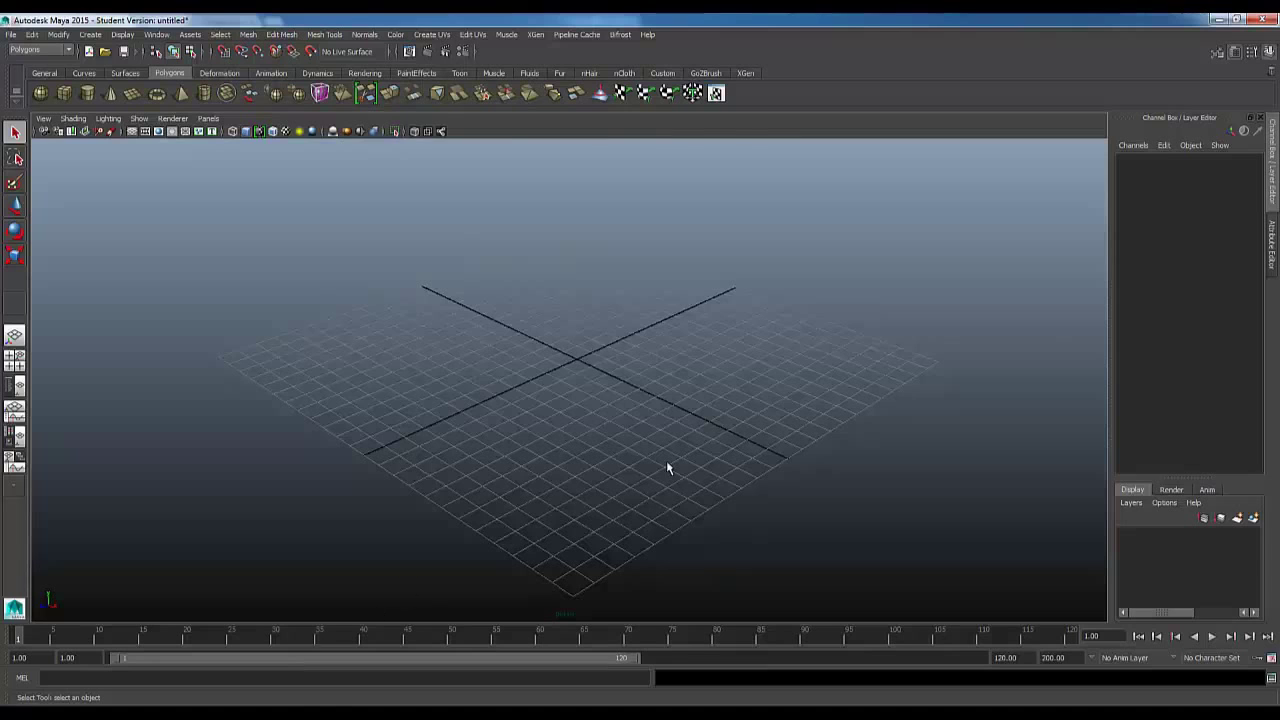
# Step: Show the four-view layout and dismiss the Windows colour scheme dialog without choosing an option
pyautogui.press('space')
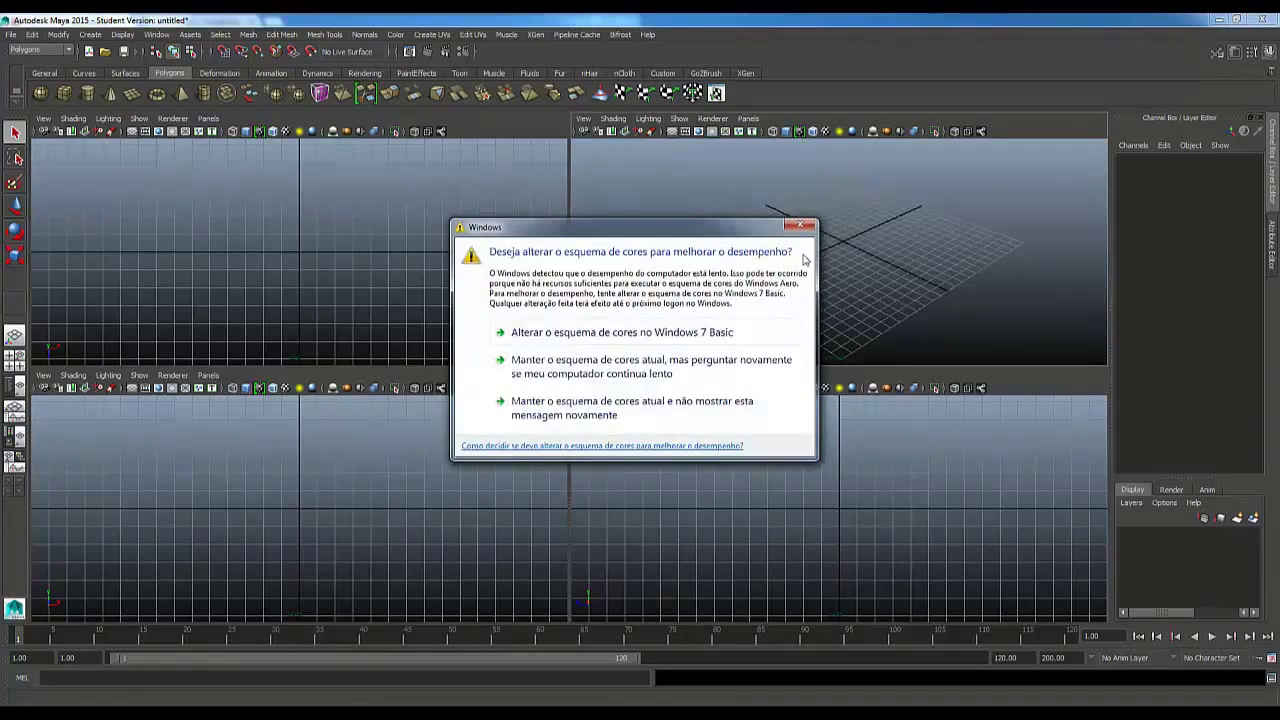
pyautogui.click(800, 226)
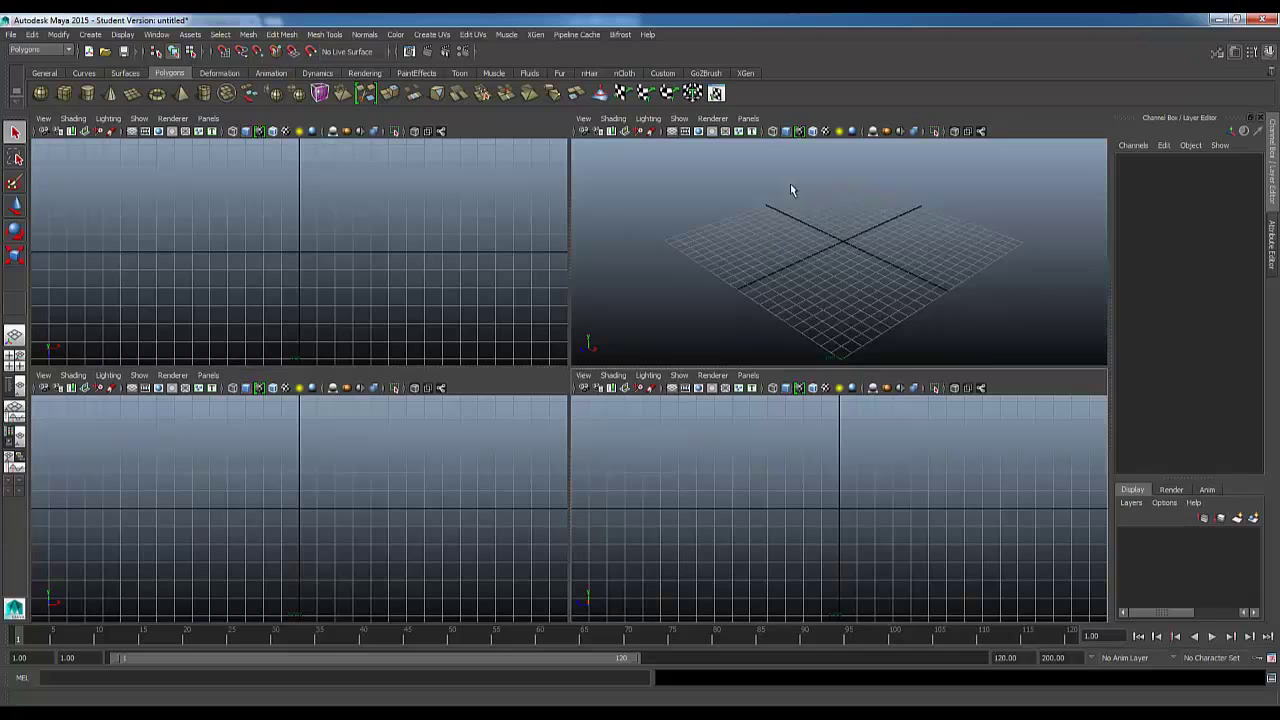
pyautogui.keyDown('alt'); pyautogui.moveTo(796, 254); pyautogui.dragTo(816, 222); pyautogui.keyUp('alt')
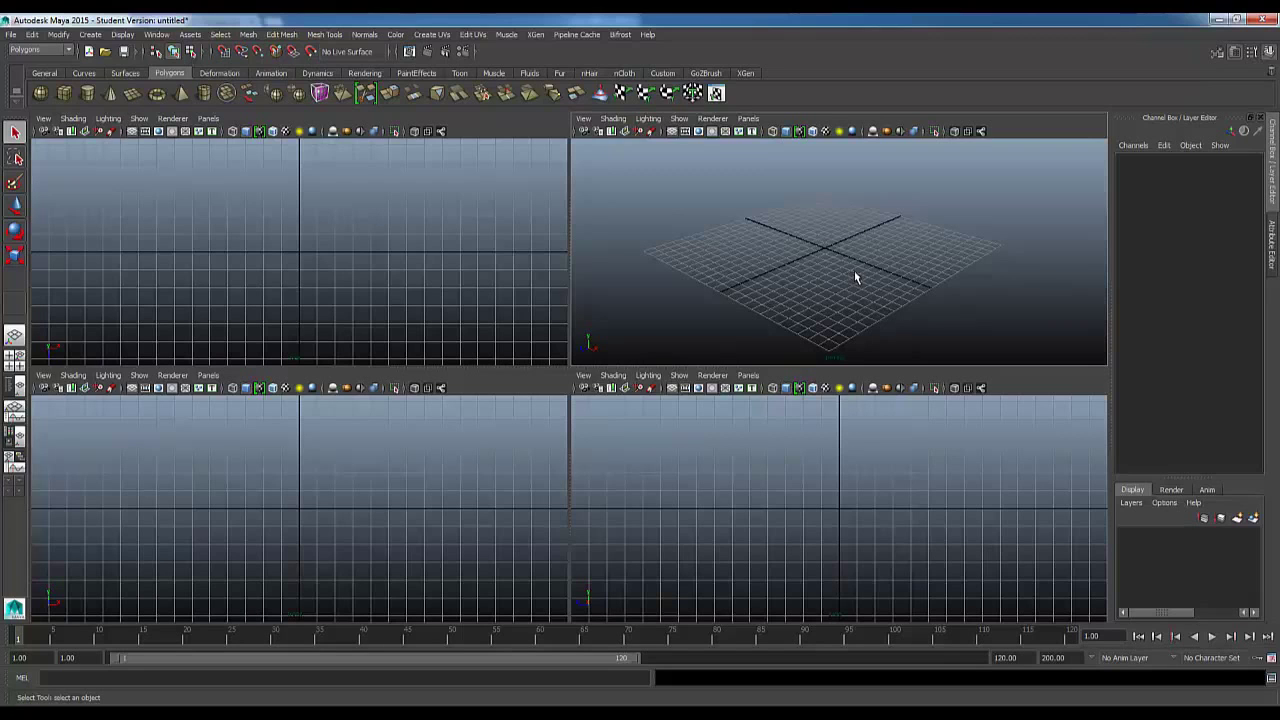
pyautogui.keyDown('alt'); pyautogui.moveTo(855, 278); pyautogui.dragTo(789, 286); pyautogui.keyUp('alt')
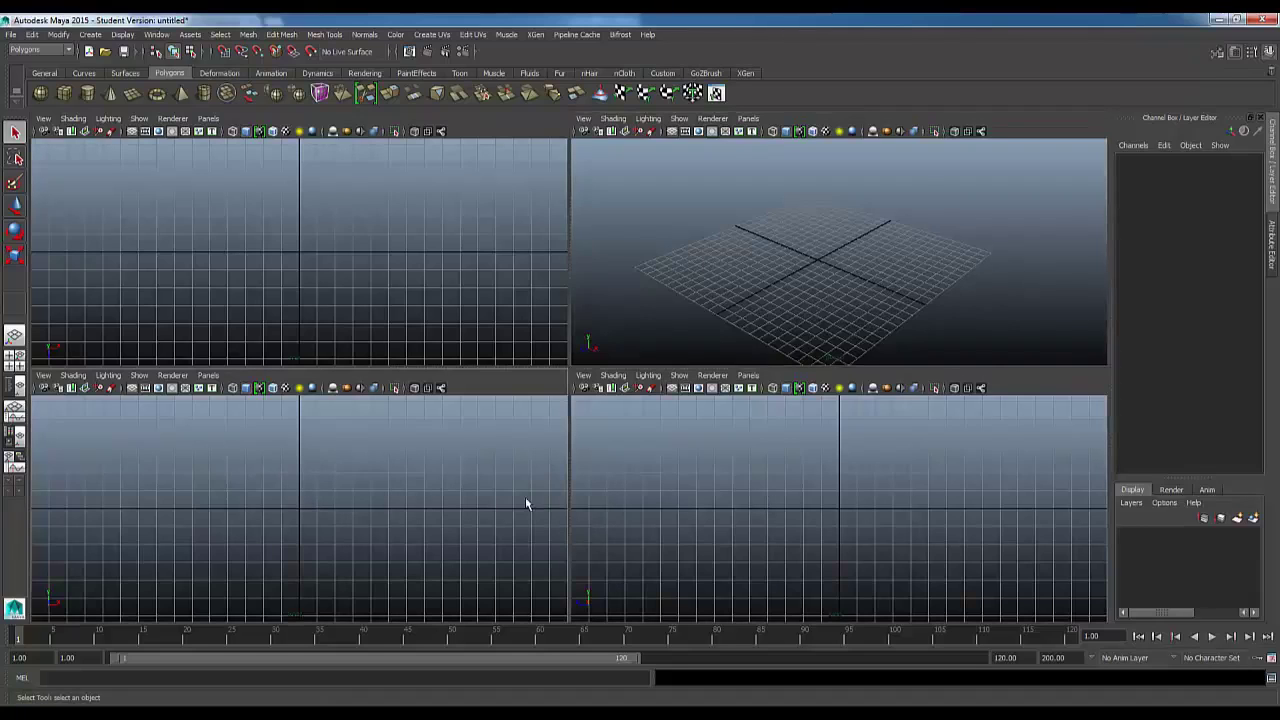
# Step: Switch to the photo viewer to review the front and side reference drawings again, then return to the four-view Maya scene
pyautogui.hotkey('alt', 'Tab')
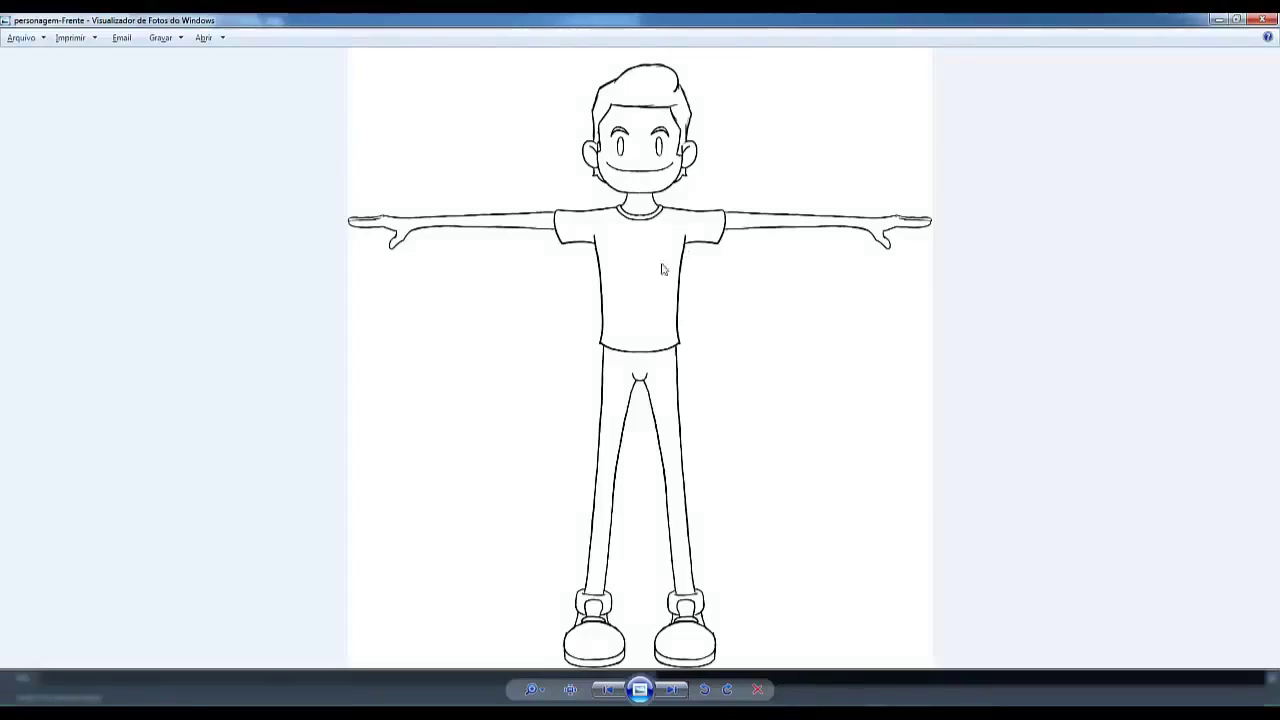
pyautogui.press('Right')
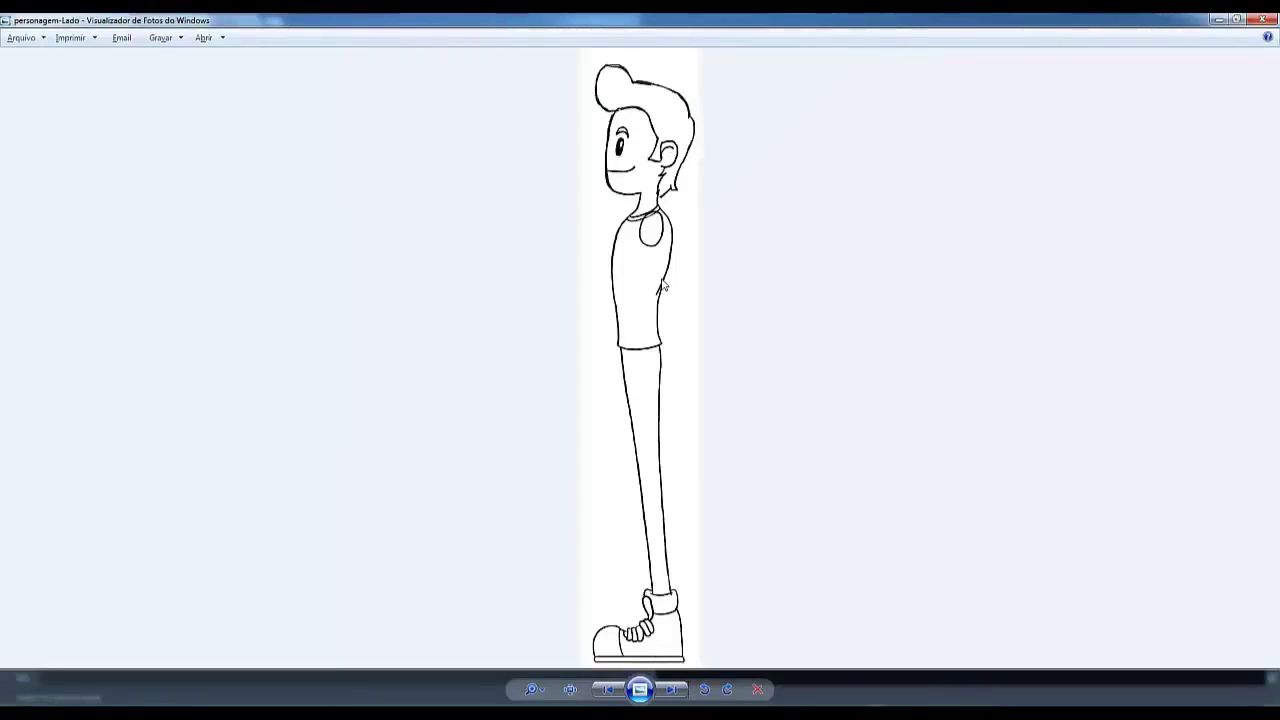
pyautogui.press('Left')
pyautogui.hotkey('alt', 'Tab')
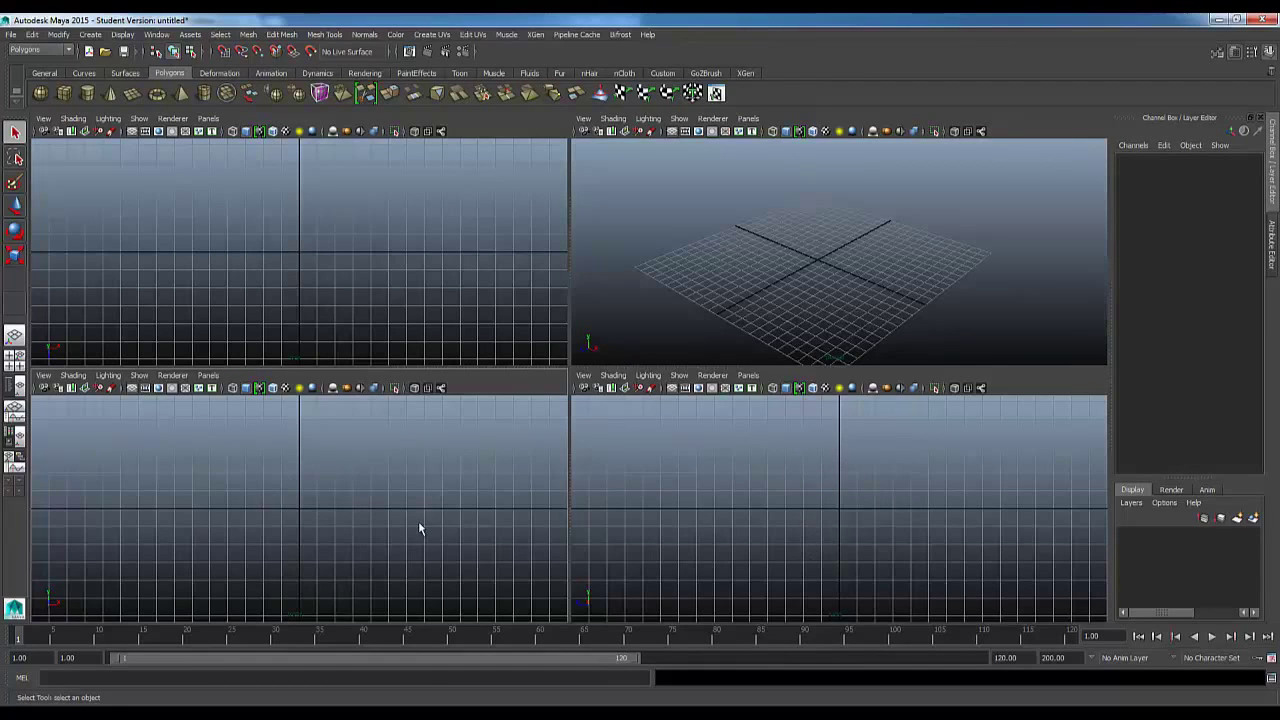
# Step: Start importing an image into the front view and browse to the Concept - Referência folder
pyautogui.click(86, 391)
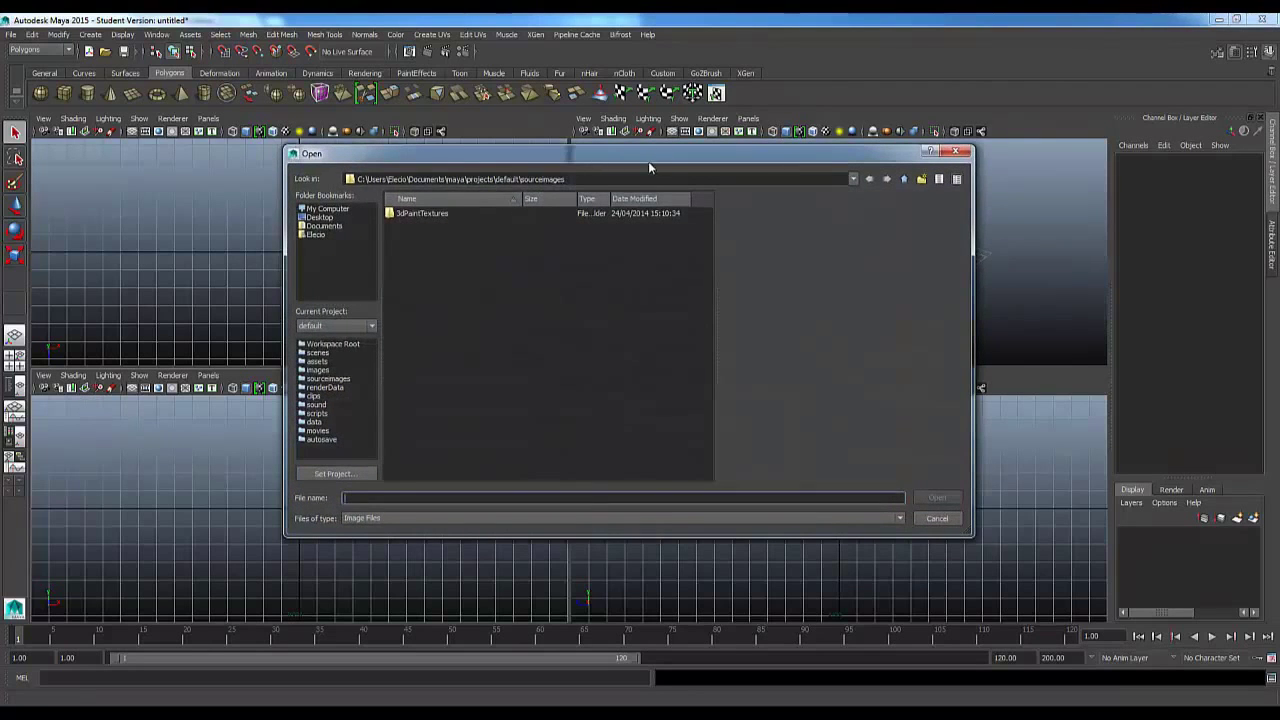
pyautogui.moveTo(648, 163); pyautogui.dragTo(698, 162)
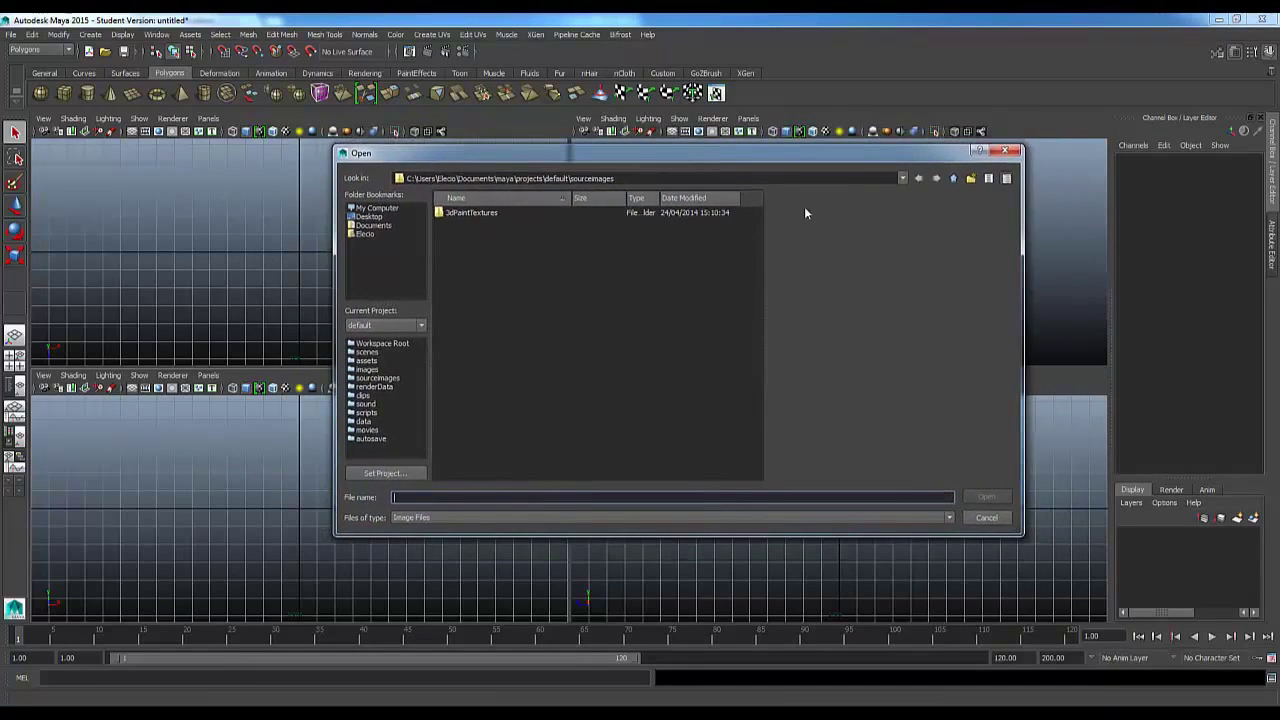
pyautogui.click(902, 179)
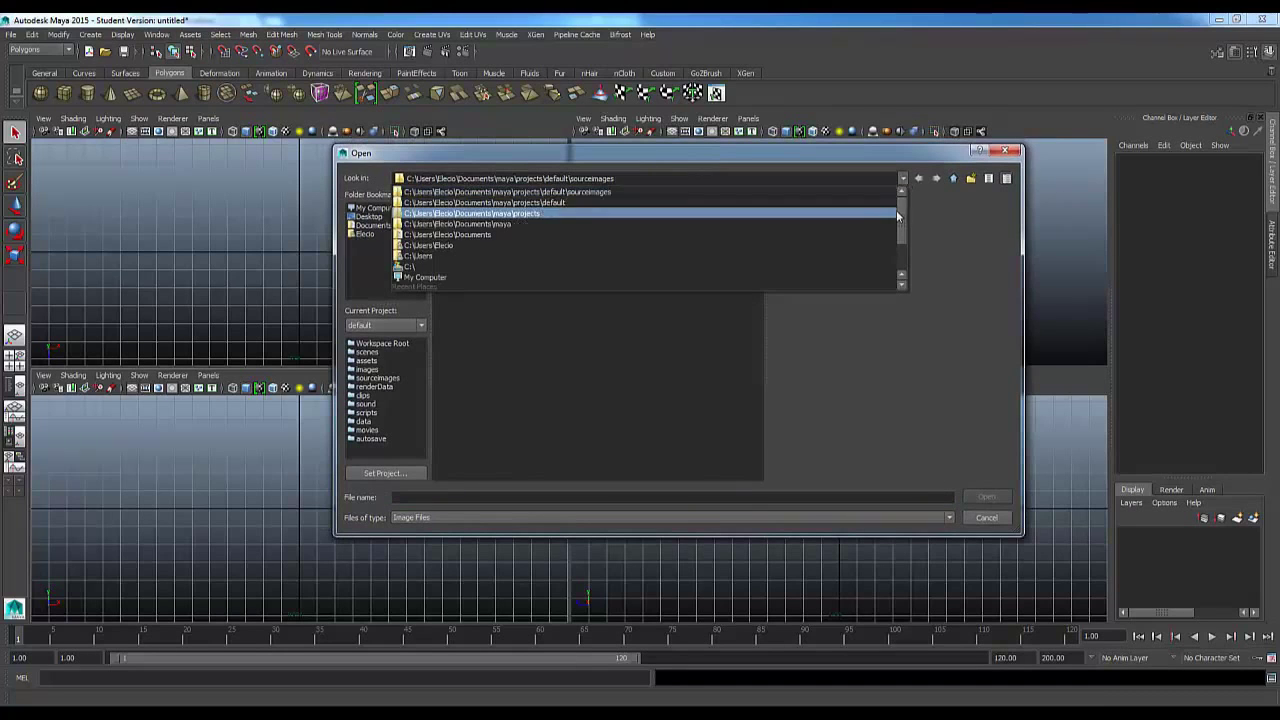
pyautogui.moveTo(900, 230); pyautogui.dragTo(894, 249)
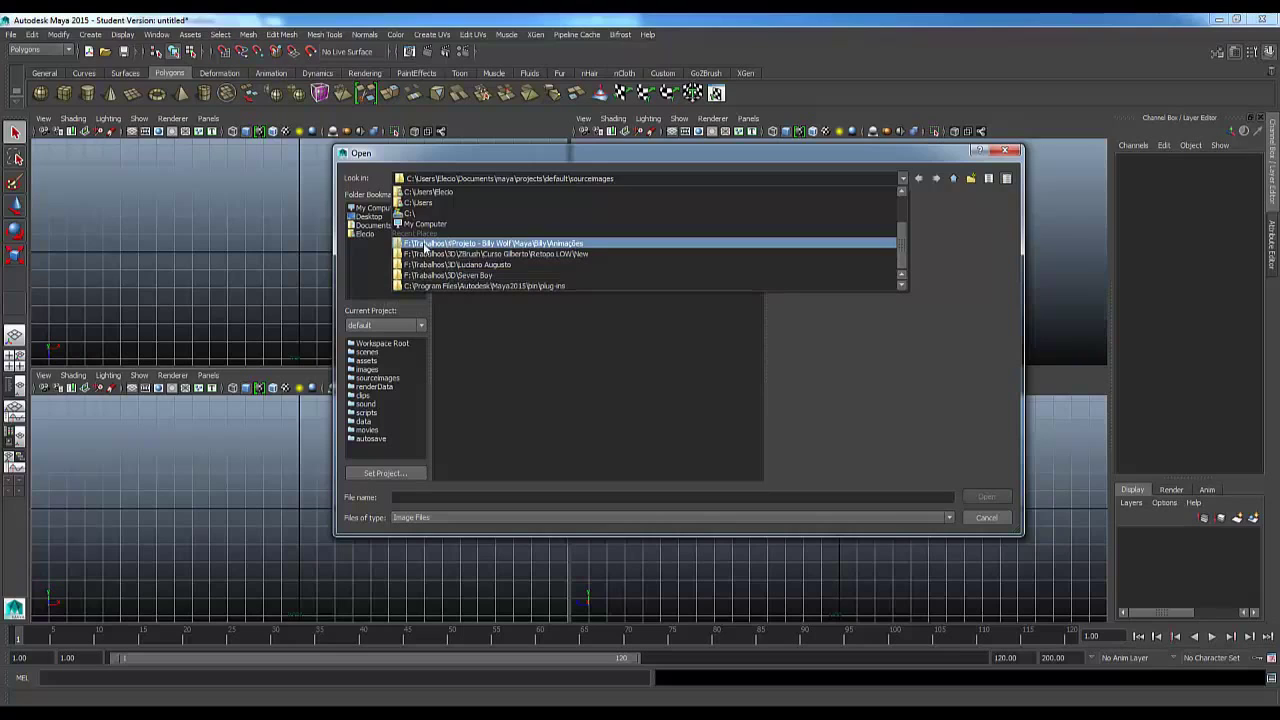
pyautogui.click(447, 265)
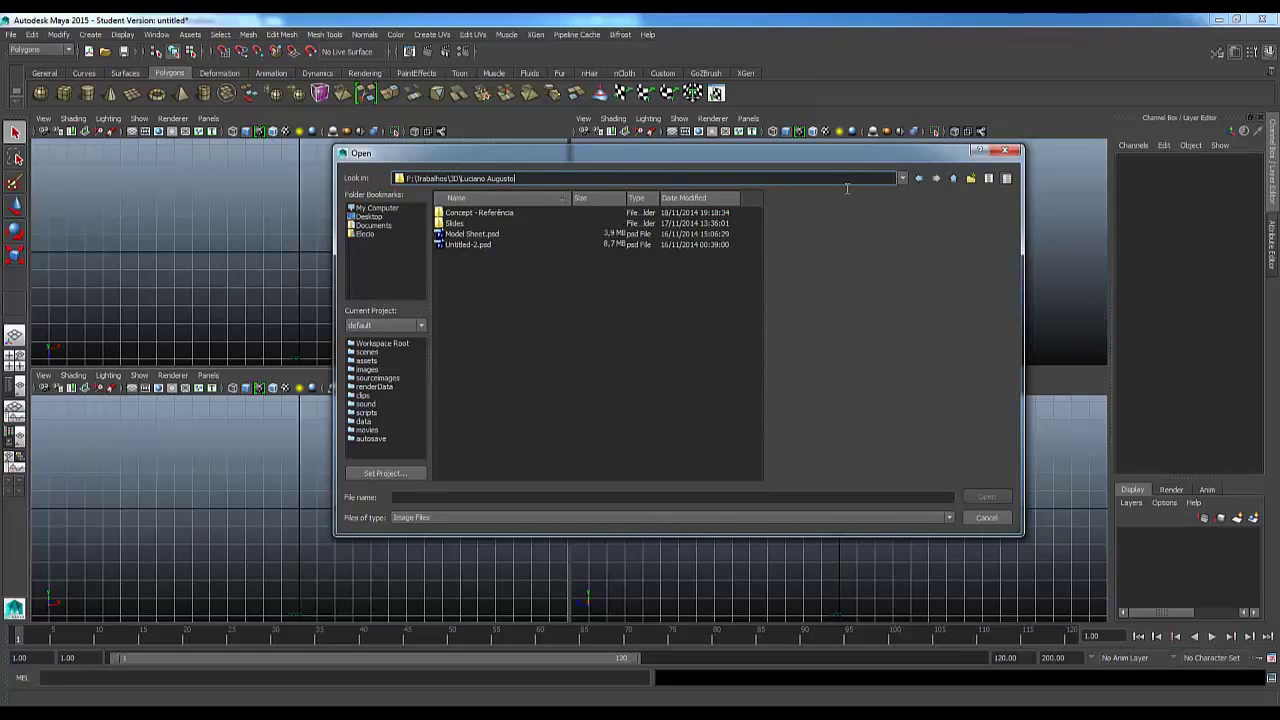
pyautogui.doubleClick(456, 214)
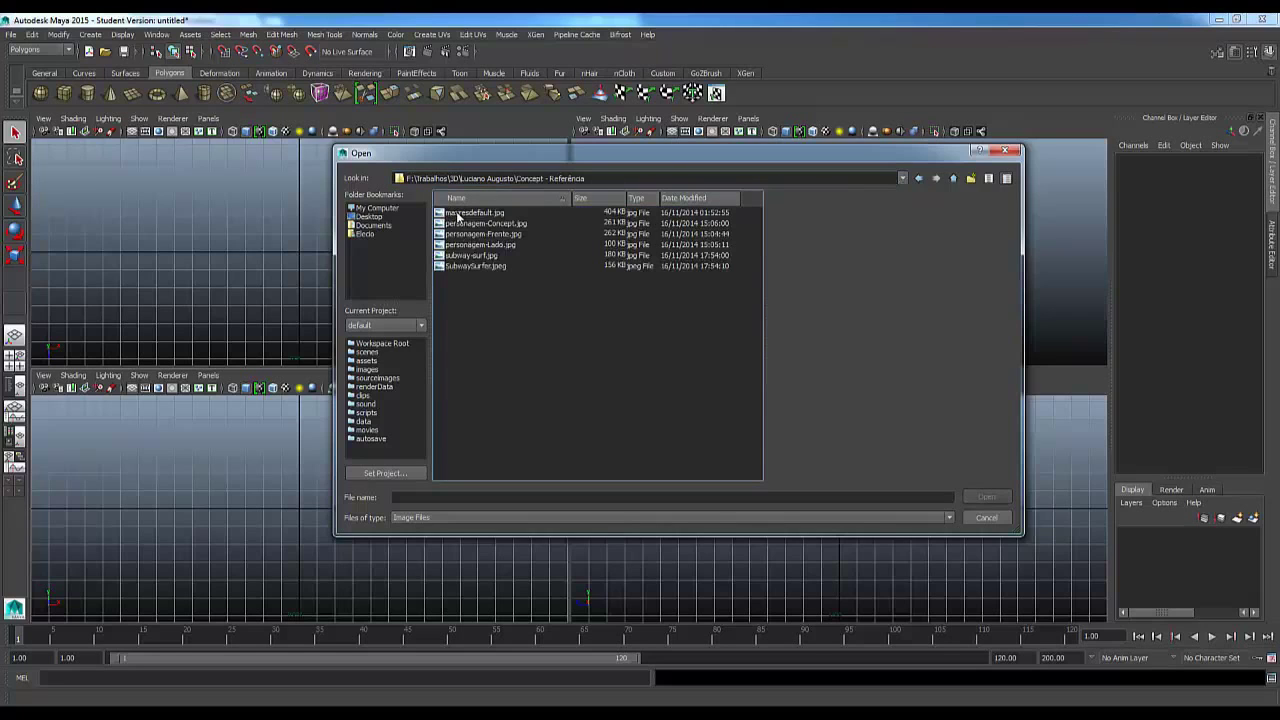
# Step: Compare the drawing previews and load personagem-Frente.jpg as the front view's image plane
pyautogui.click(462, 213)
pyautogui.click(463, 234)
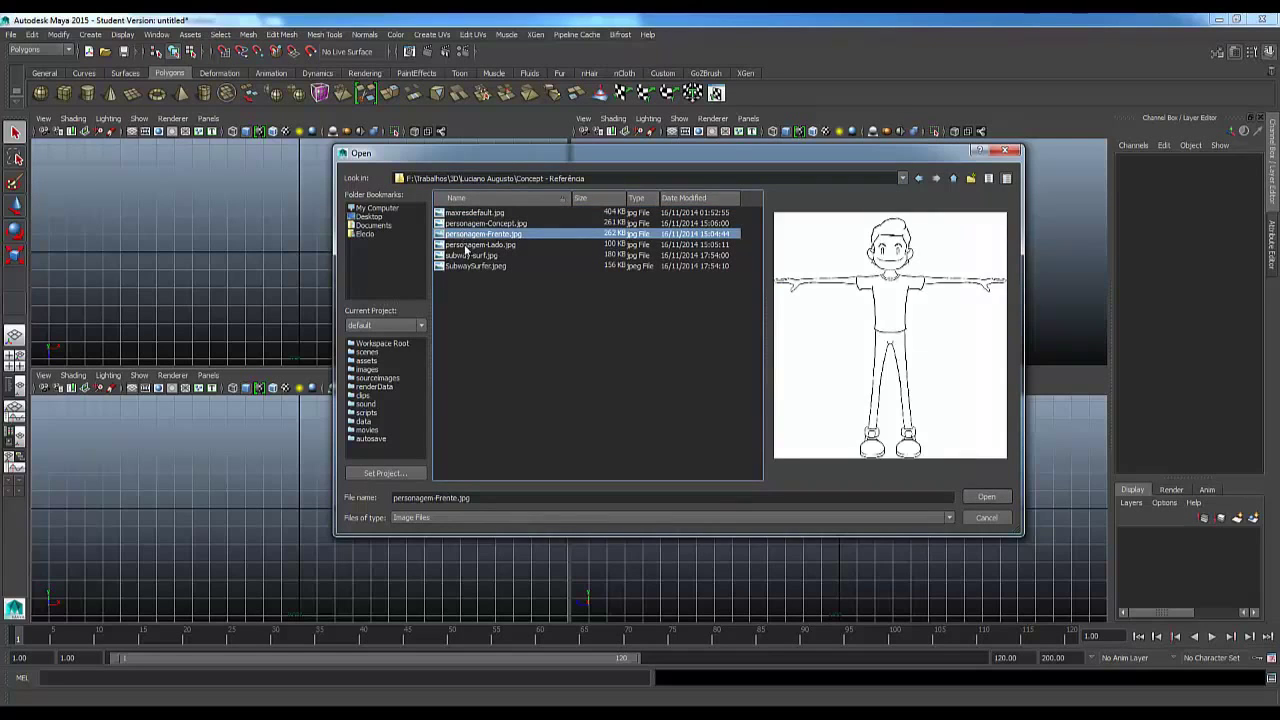
pyautogui.click(467, 245)
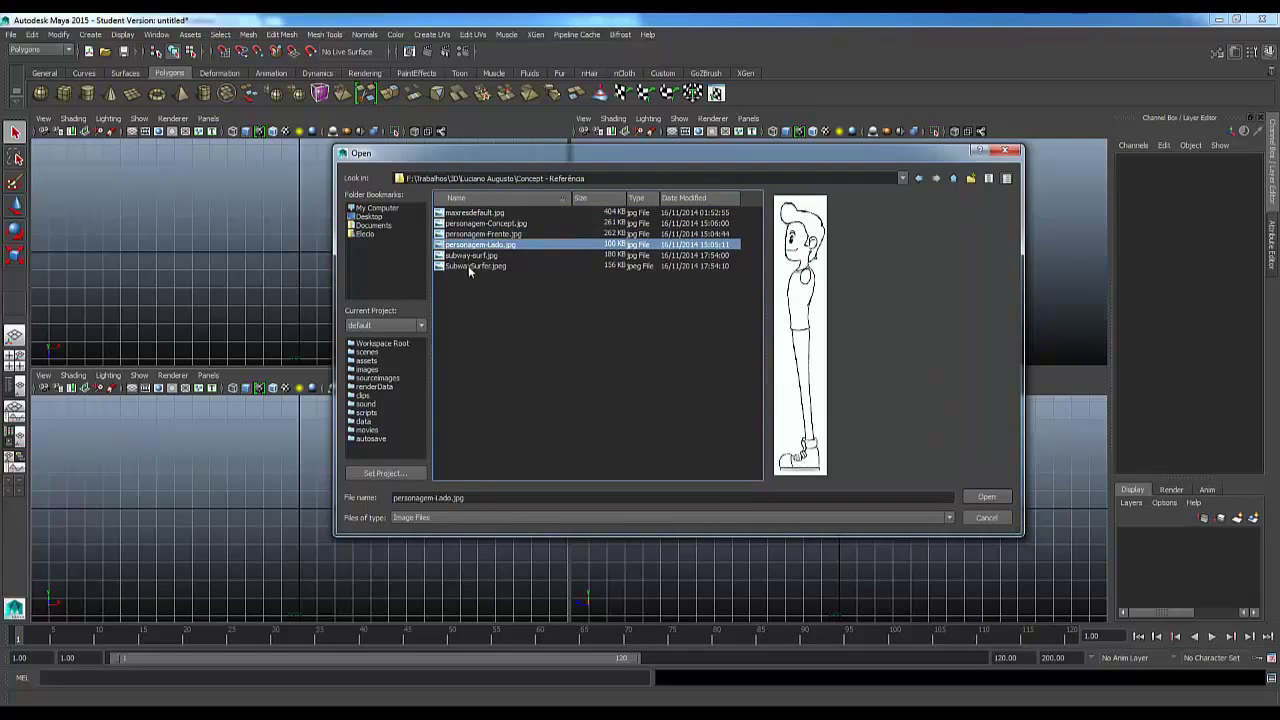
pyautogui.click(472, 234)
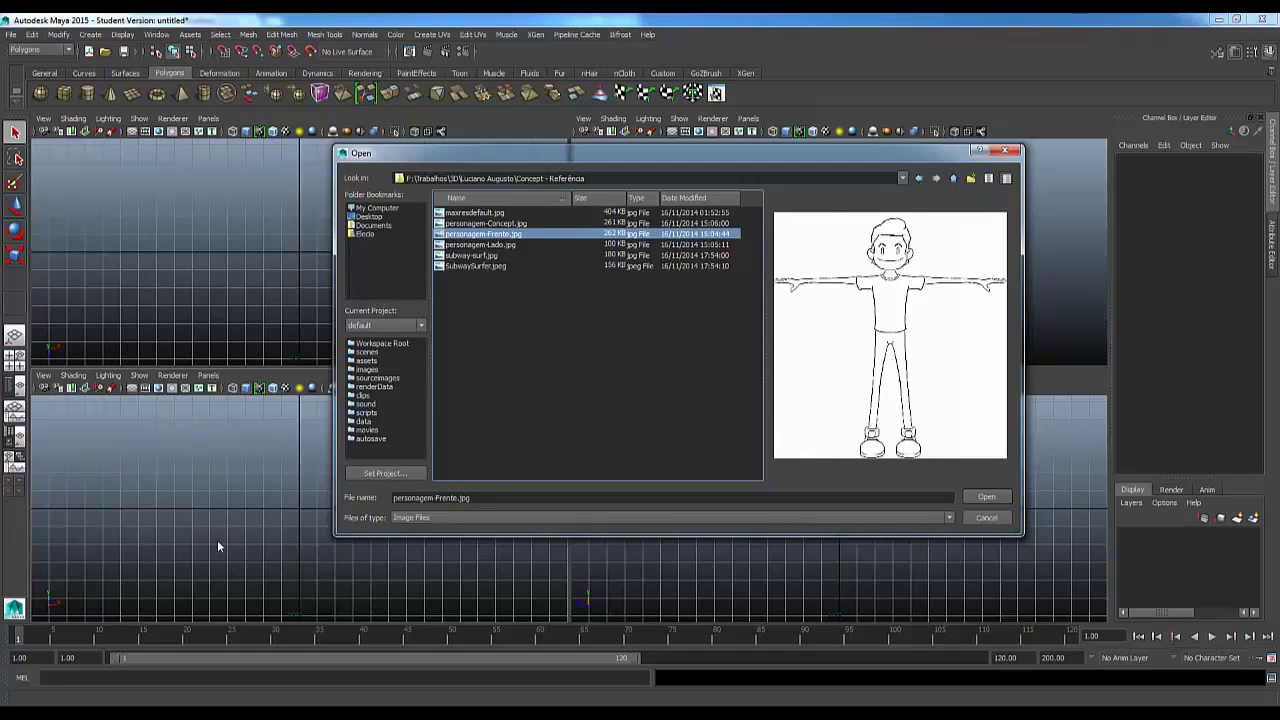
pyautogui.click(976, 498)
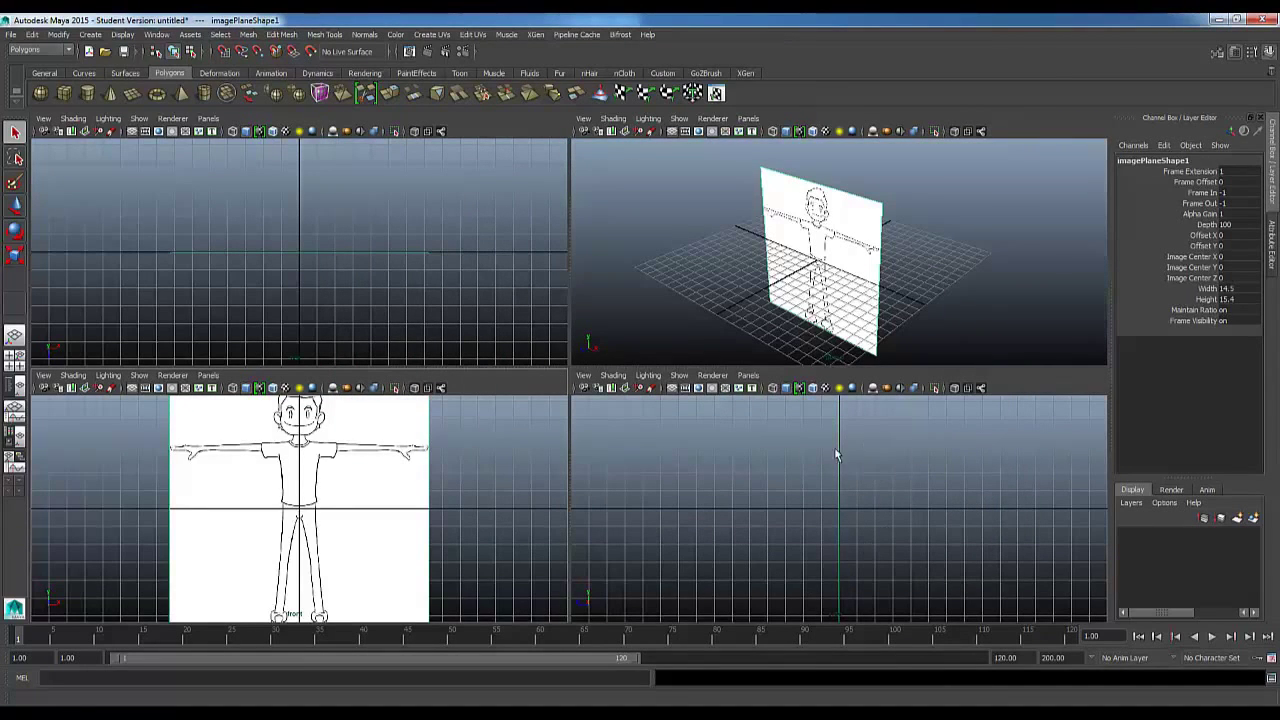
# Step: Load personagem-Lado.jpg from the Concept - Referência folder as the side view's image plane
pyautogui.moveTo(781, 431); pyautogui.dragTo(912, 497)
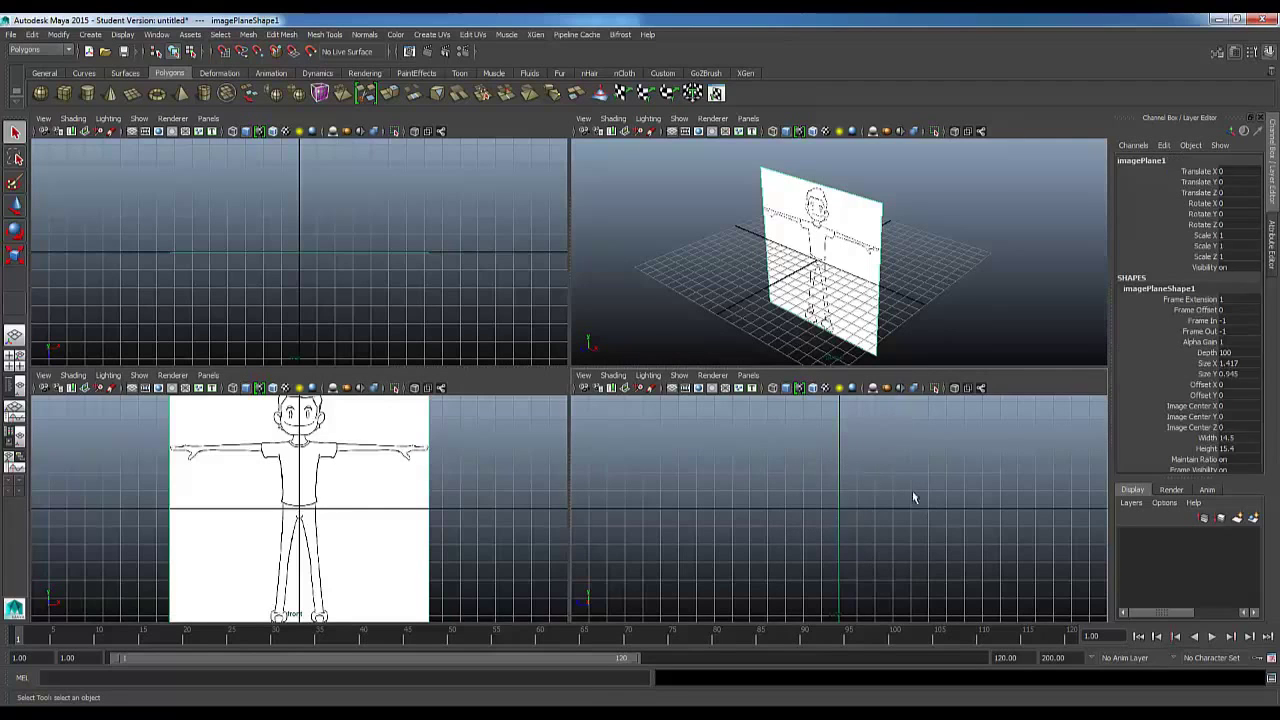
pyautogui.click(734, 446)
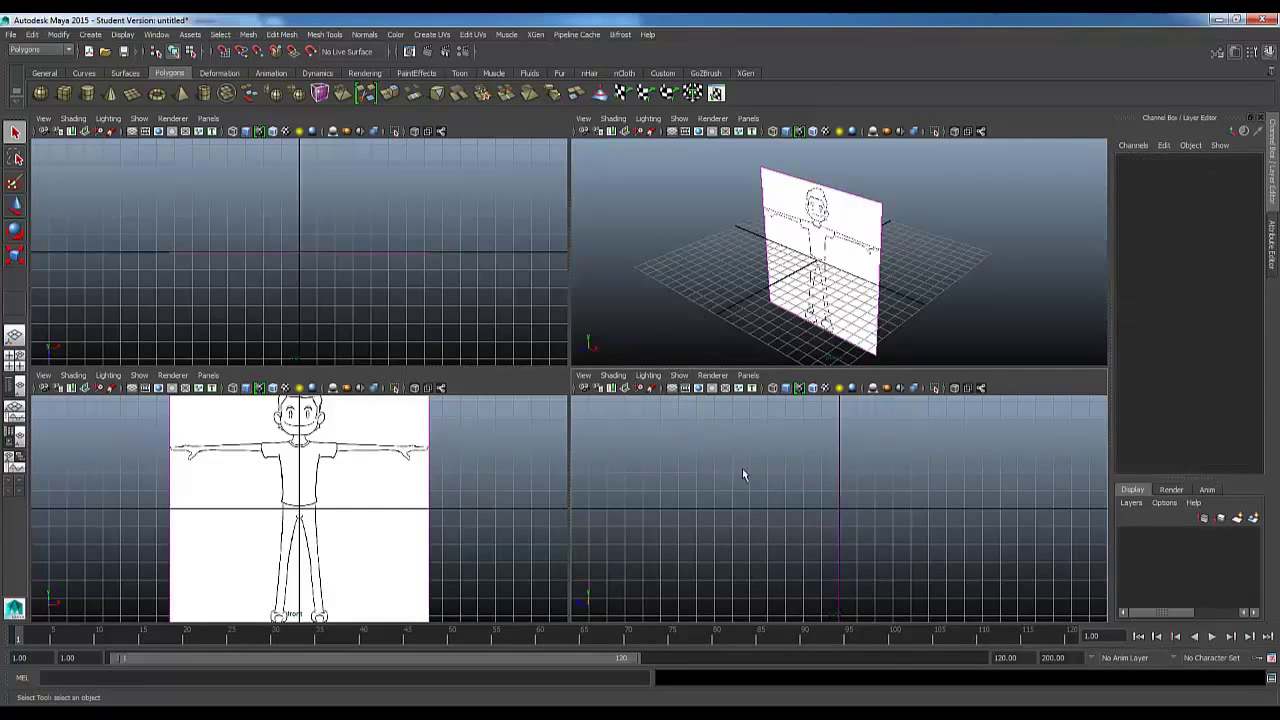
pyautogui.click(630, 393)
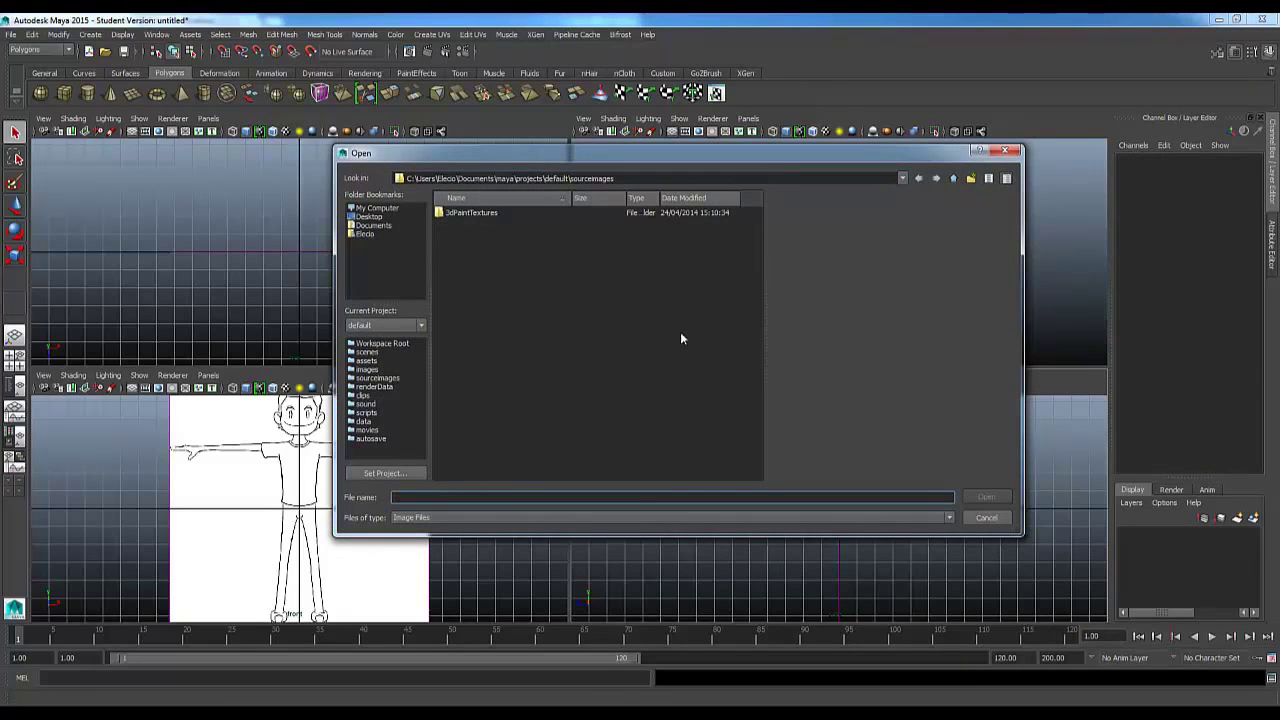
pyautogui.click(902, 178)
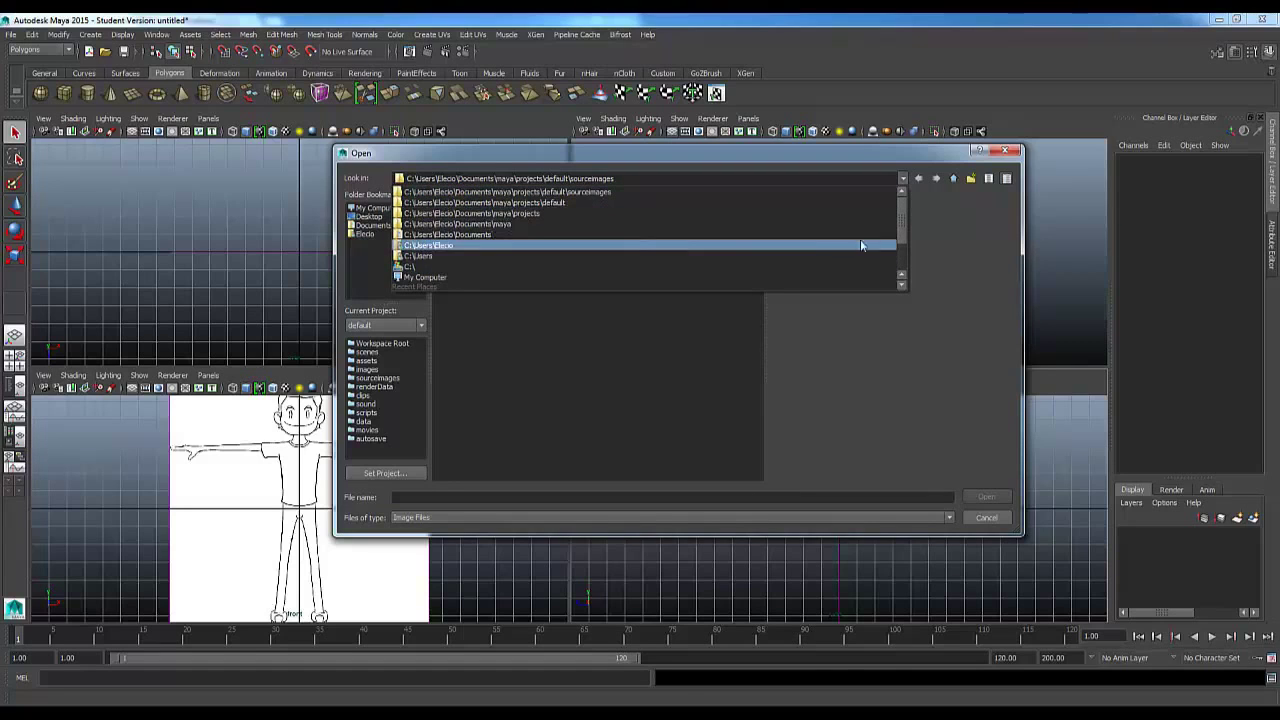
pyautogui.scroll(-1, 880, 220)
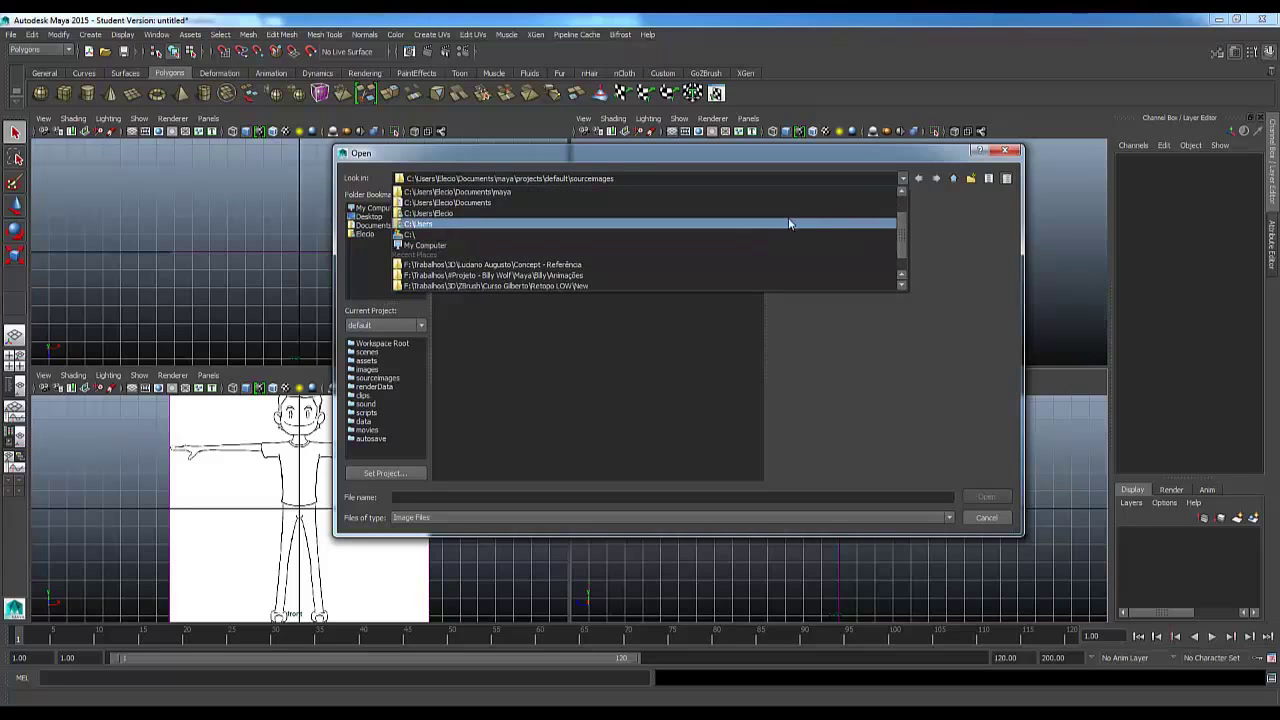
pyautogui.scroll(3, 906, 229)
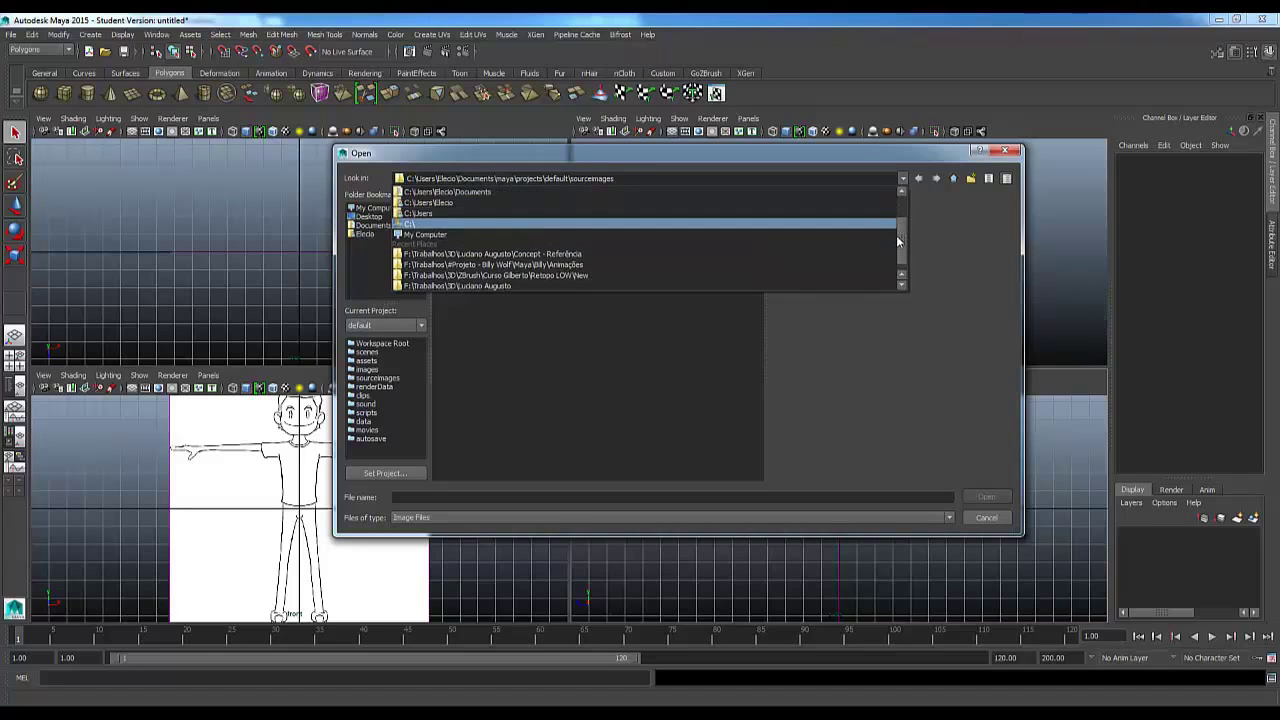
pyautogui.scroll(-5, 890, 227)
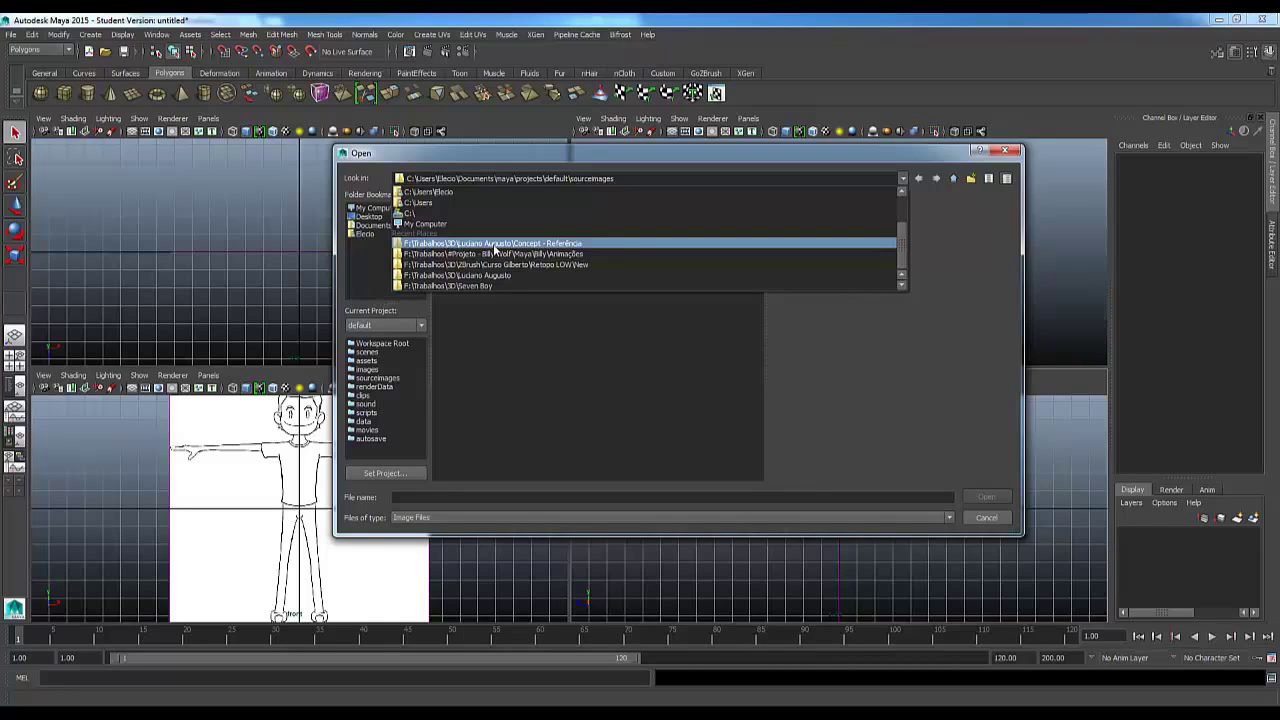
pyautogui.click(560, 246)
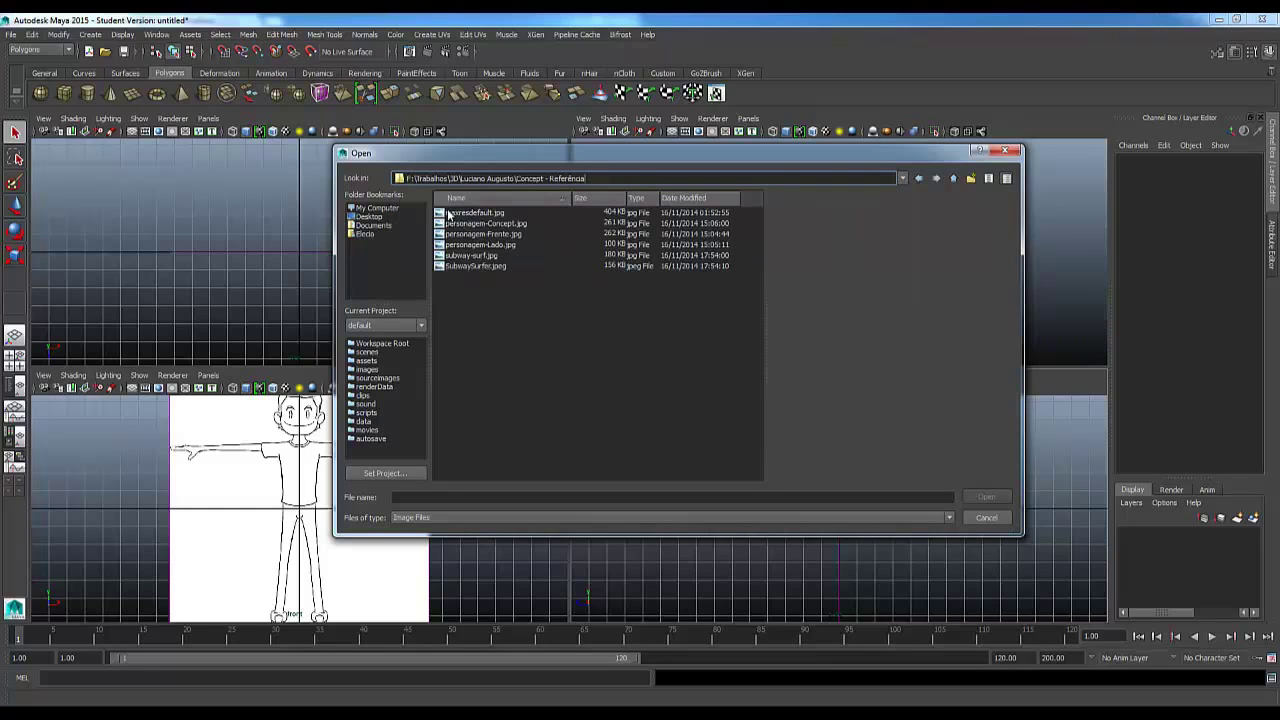
pyautogui.click(470, 245)
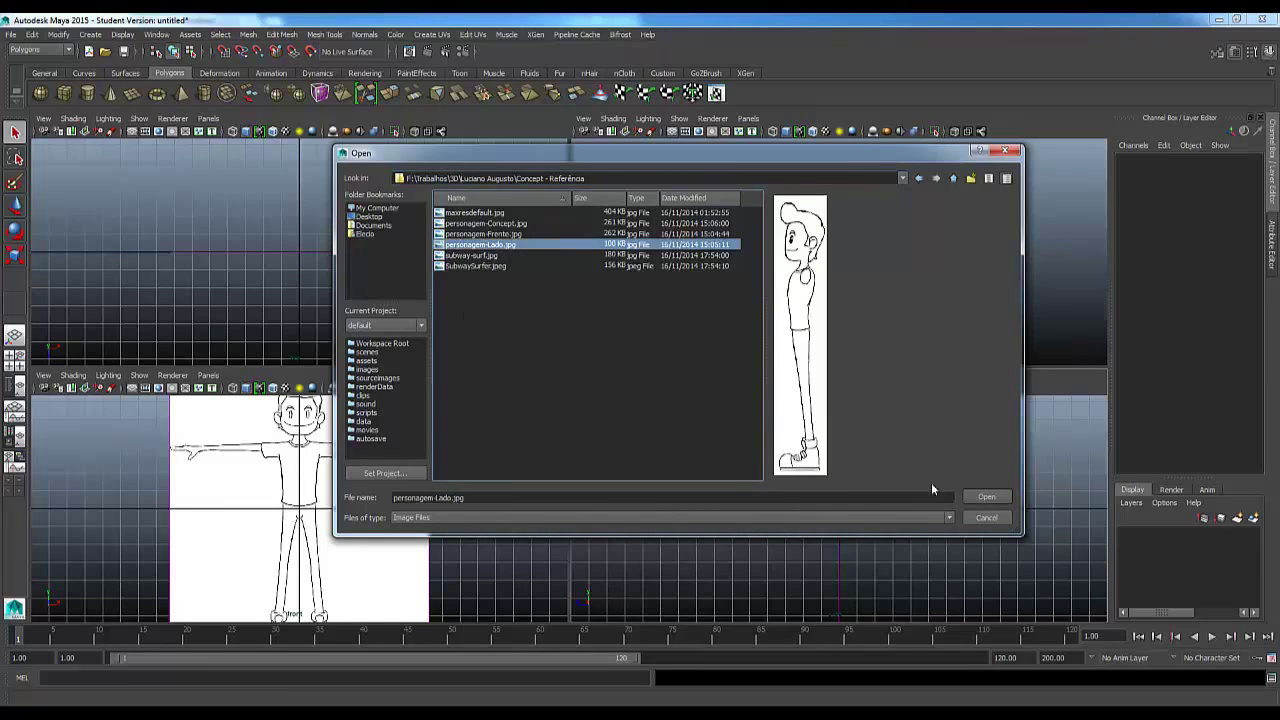
pyautogui.click(984, 497)
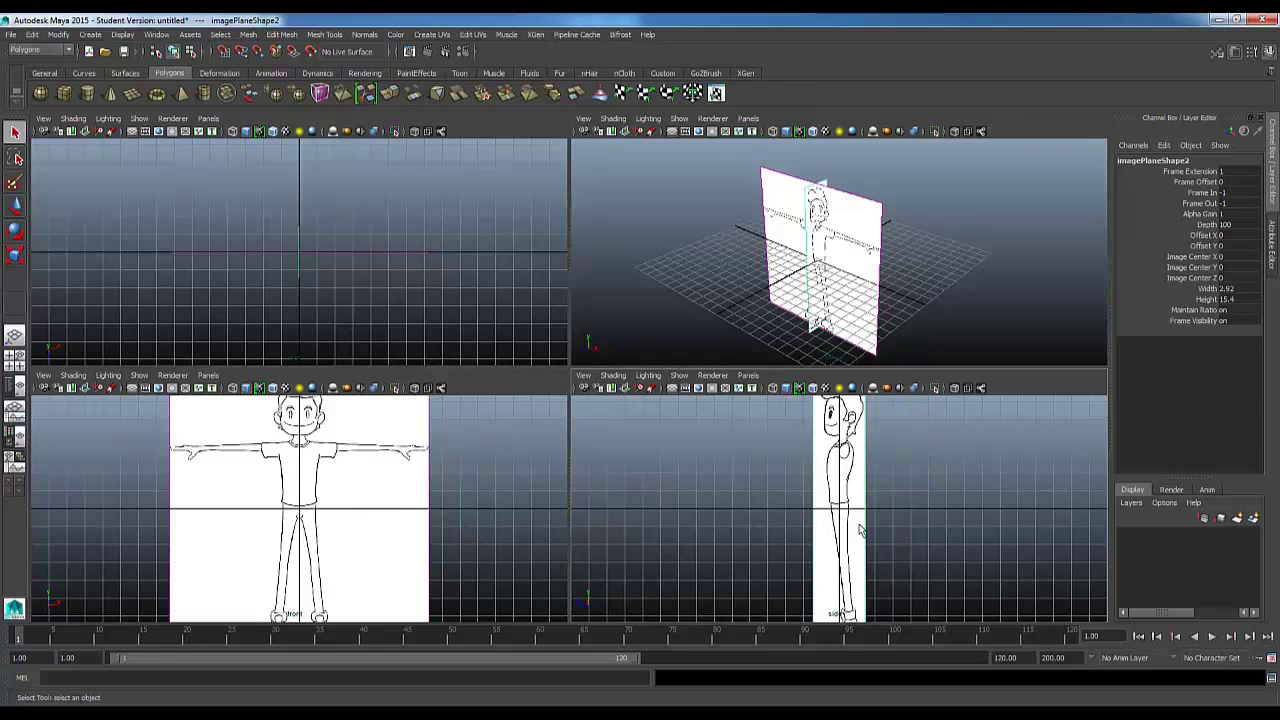
# Step: Show the perspective view full size and examine the crossing front and side image planes from several angles
pyautogui.press('space')
pyautogui.keyDown('alt'); pyautogui.moveTo(826, 259); pyautogui.dragTo(674, 394); pyautogui.keyUp('alt')
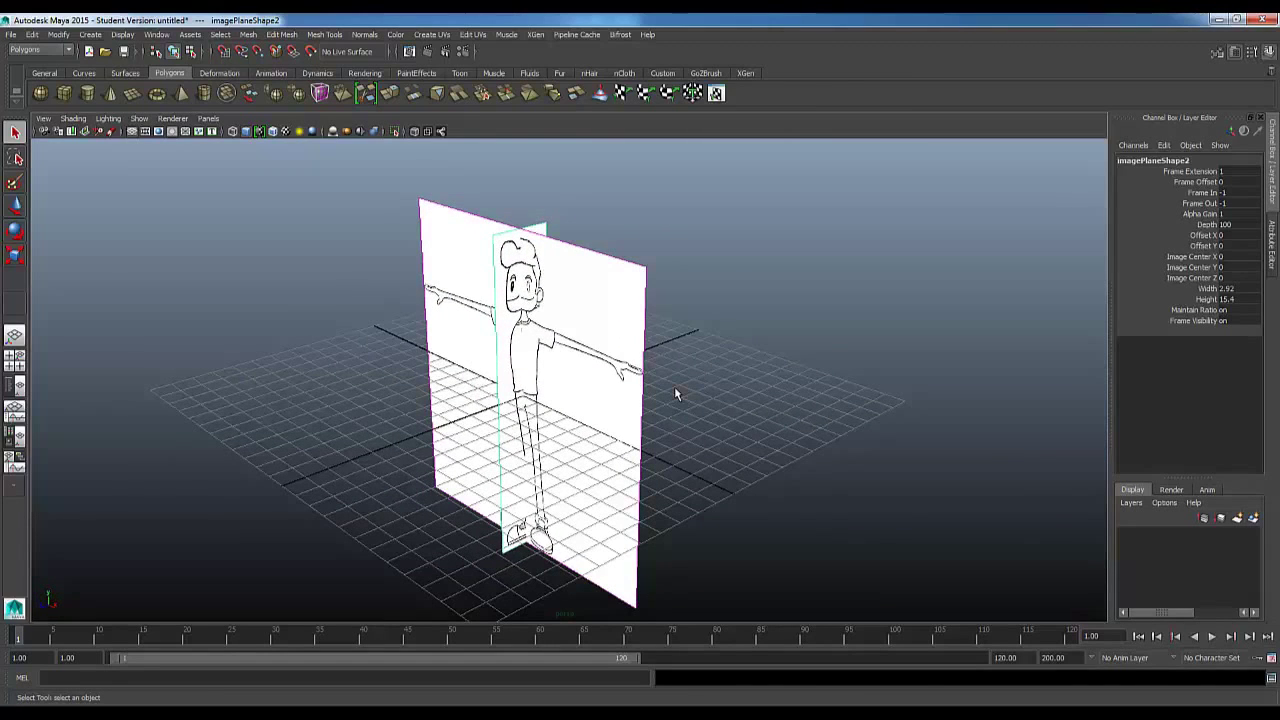
pyautogui.keyDown('alt'); pyautogui.moveTo(600, 185); pyautogui.dragTo(591, 188); pyautogui.keyUp('alt')
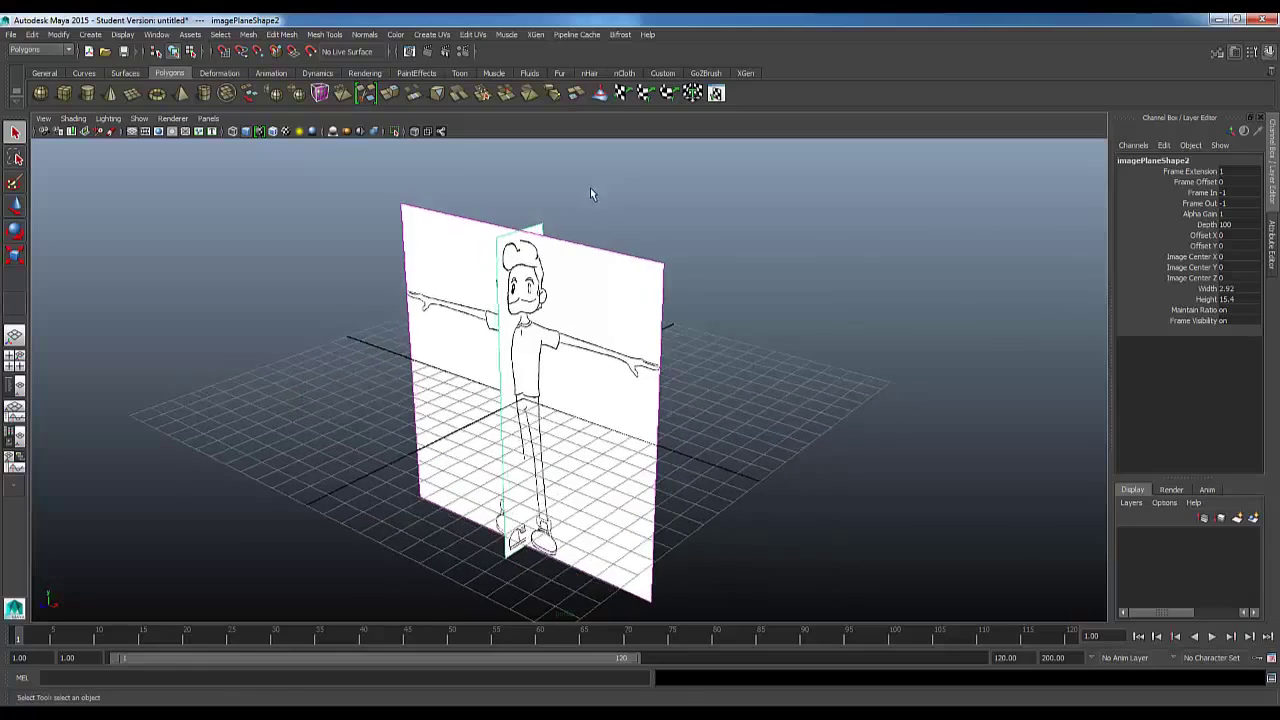
pyautogui.keyDown('alt'); pyautogui.moveTo(505, 315); pyautogui.dragTo(589, 289); pyautogui.keyUp('alt')
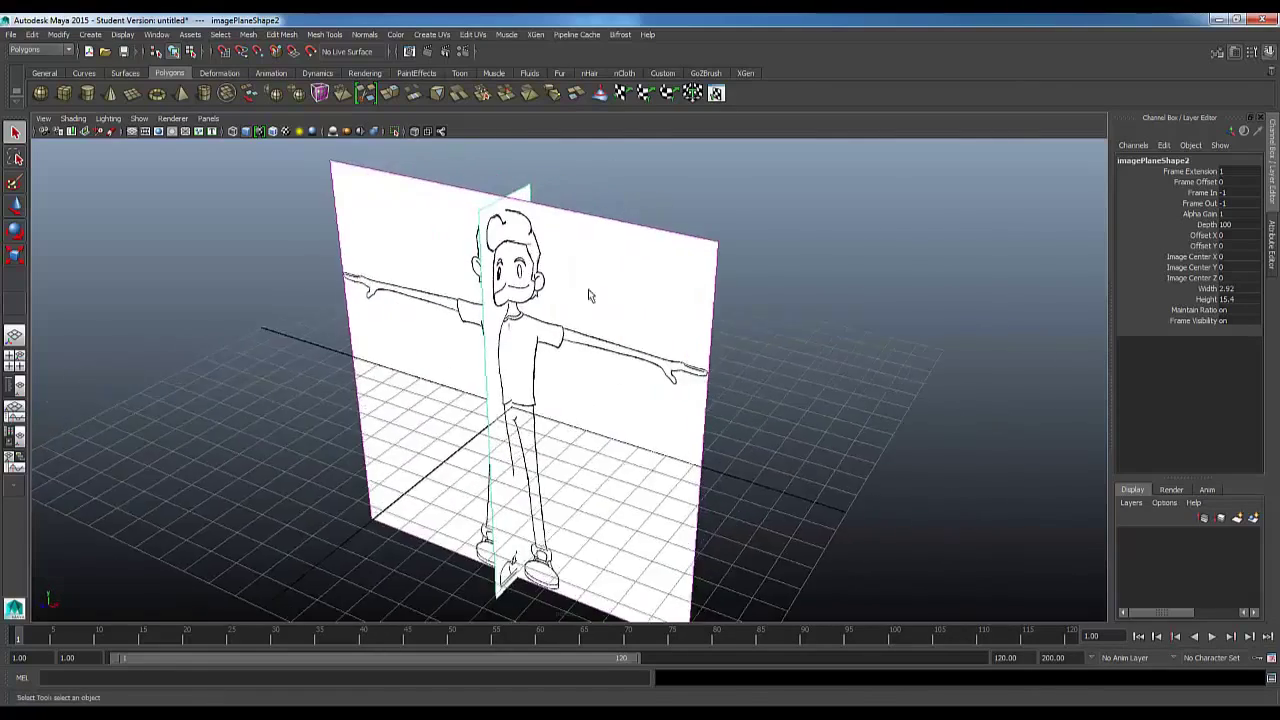
pyautogui.keyDown('alt'); pyautogui.moveTo(520, 268); pyautogui.dragTo(508, 241); pyautogui.keyUp('alt')
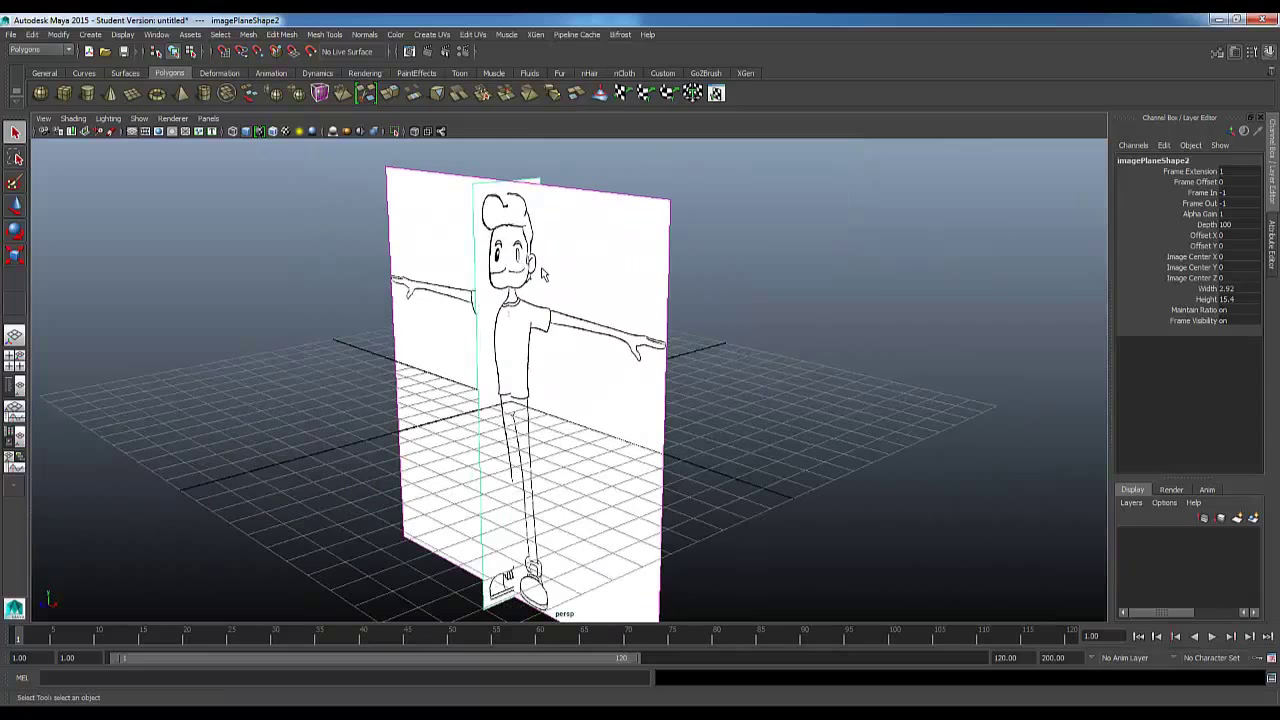
pyautogui.keyDown('alt'); pyautogui.moveTo(583, 249); pyautogui.dragTo(516, 188); pyautogui.keyUp('alt')
pyautogui.scroll(-3, 675, 390)
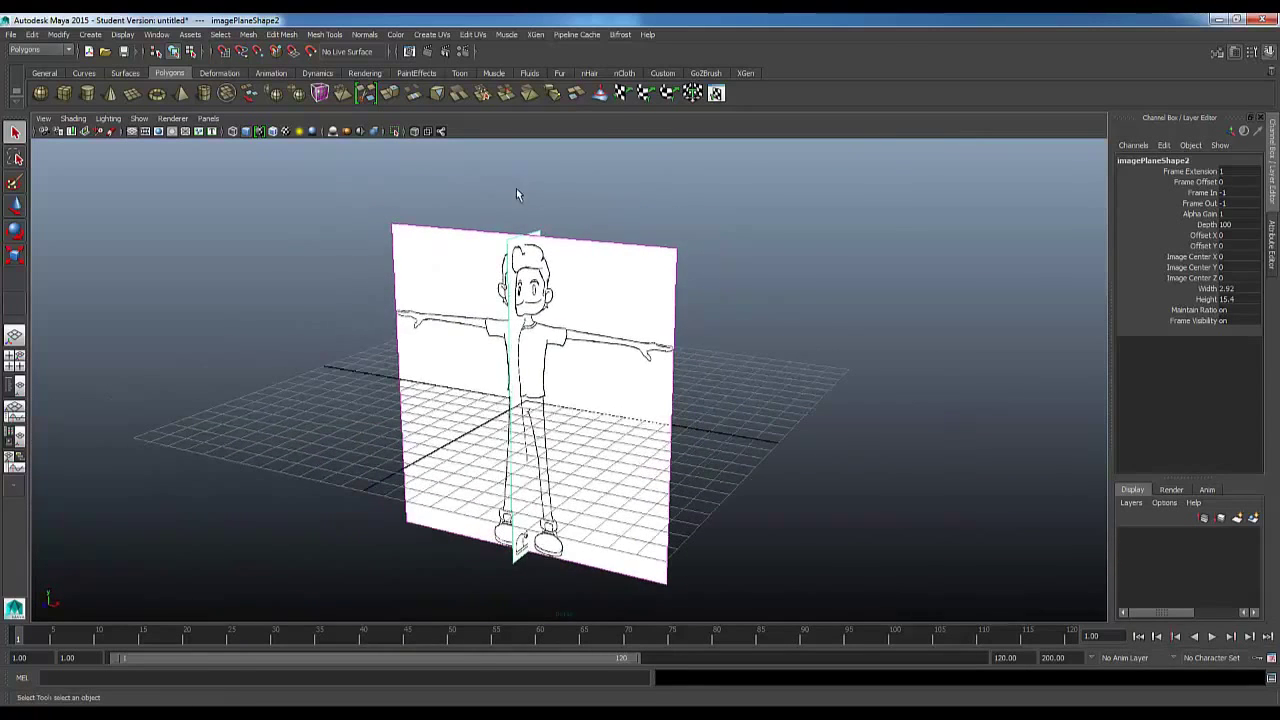
# Step: Select both image planes and review their translate, rotate and scale channels
pyautogui.click(622, 364)
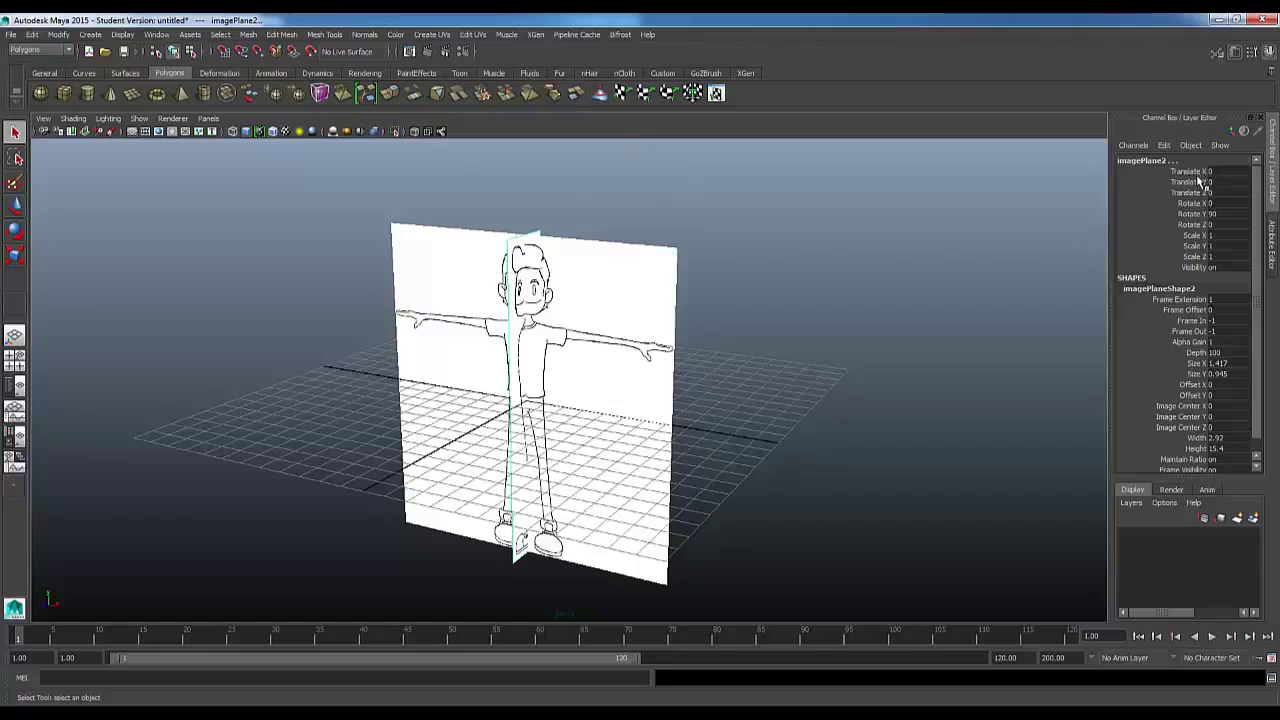
pyautogui.moveTo(1202, 172); pyautogui.dragTo(1200, 240)
pyautogui.click(1198, 257)
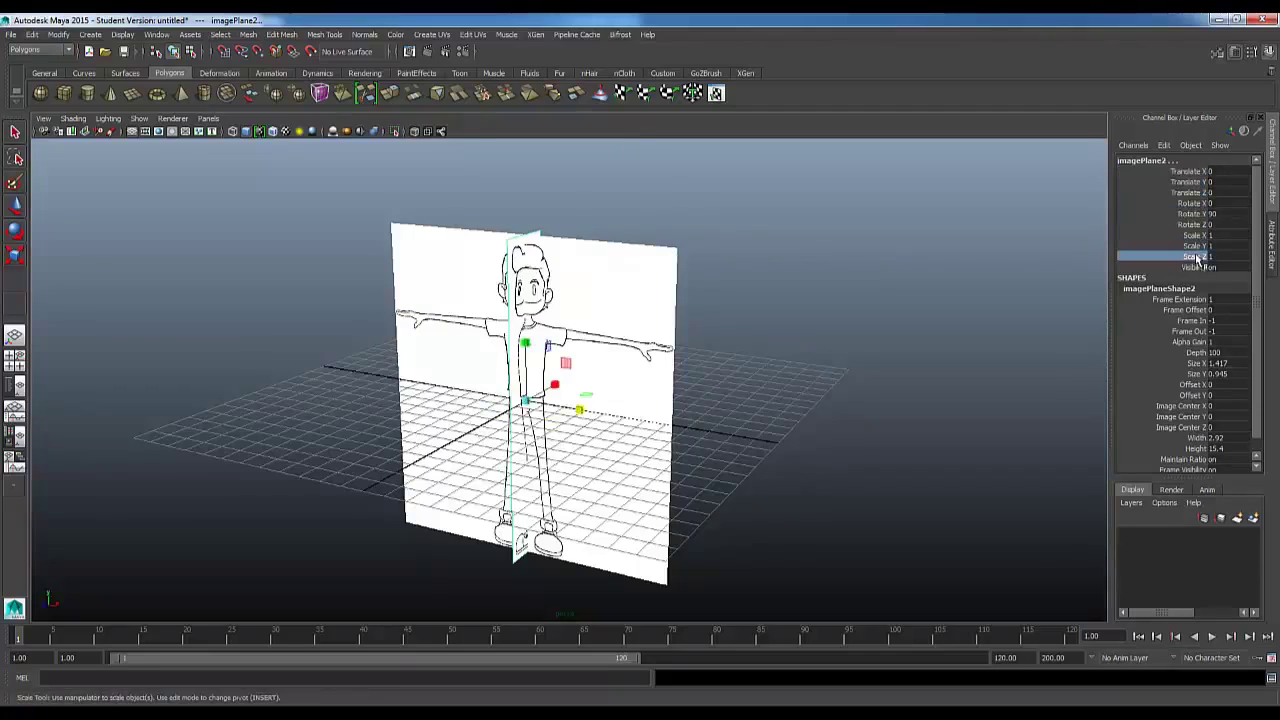
pyautogui.click(829, 255)
pyautogui.press('q')
pyautogui.moveTo(505, 211); pyautogui.dragTo(564, 232)
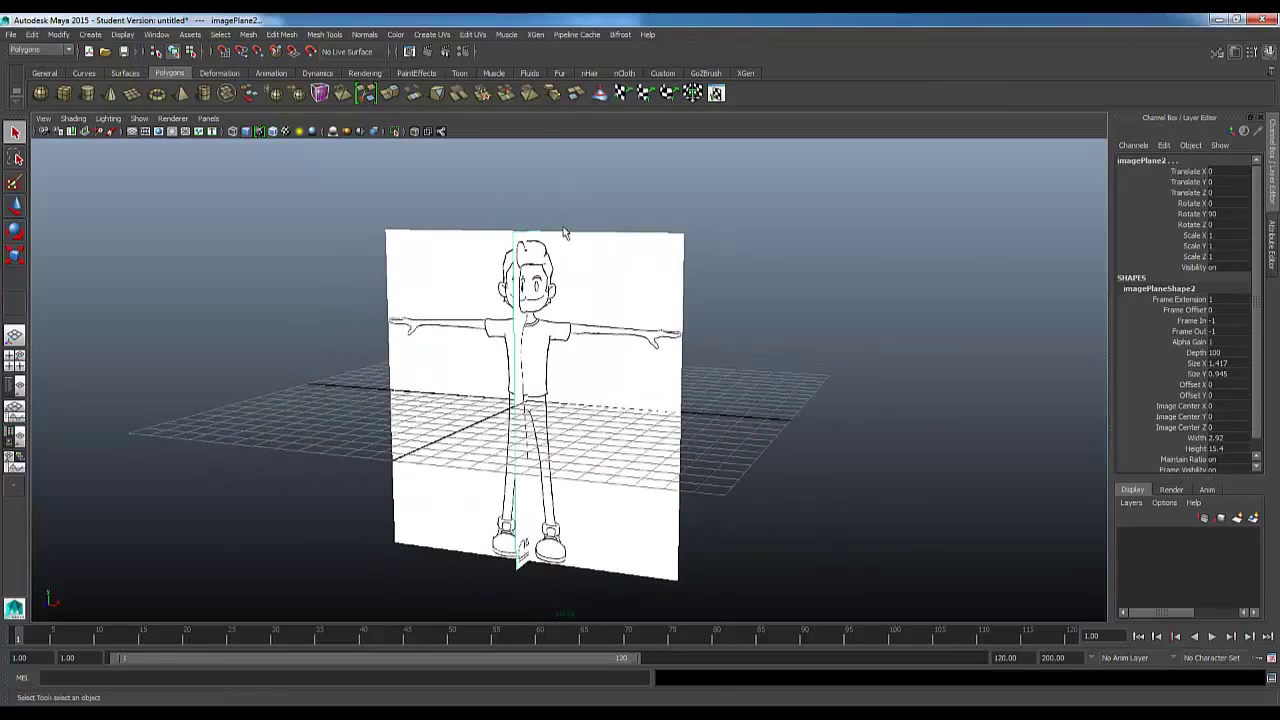
# Step: Inspect the planes from the front, select the front image plane alone to check it, and clear the selection
pyautogui.keyDown('alt'); pyautogui.moveTo(763, 312); pyautogui.dragTo(735, 249); pyautogui.keyUp('alt')
pyautogui.click(800, 262)
pyautogui.moveTo(672, 172); pyautogui.dragTo(784, 287)
pyautogui.click(754, 254)
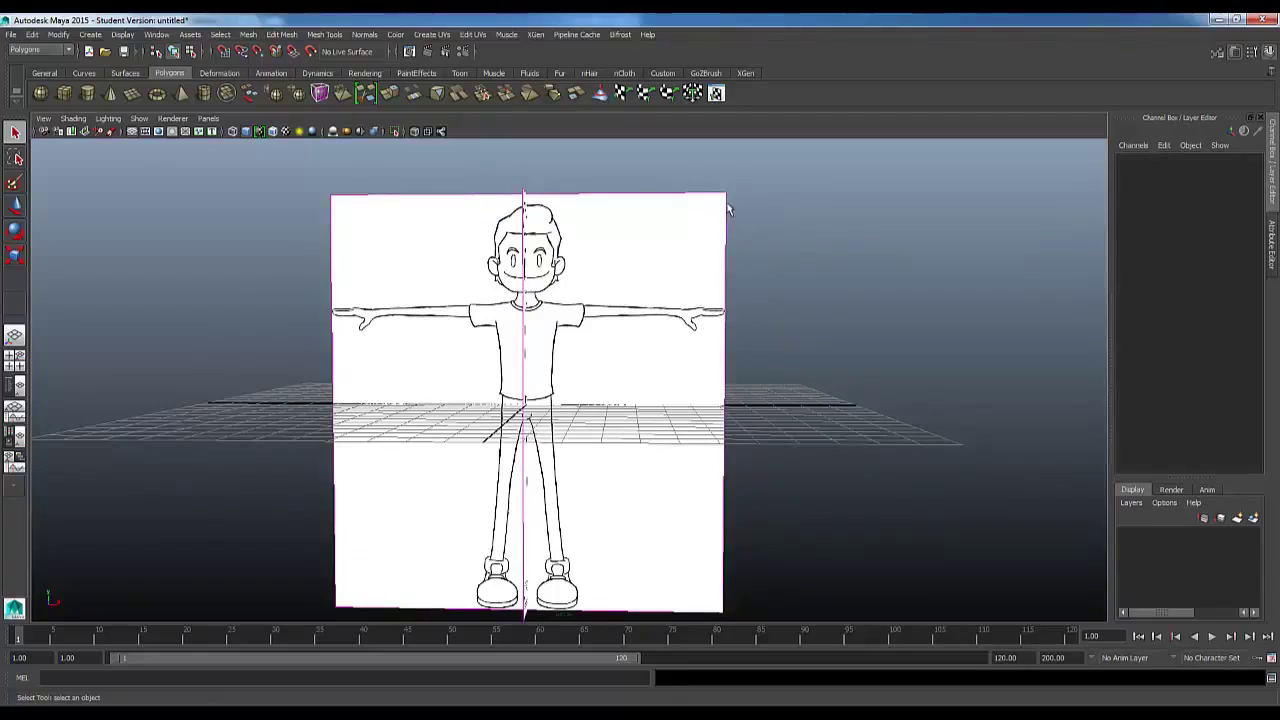
pyautogui.click(733, 205)
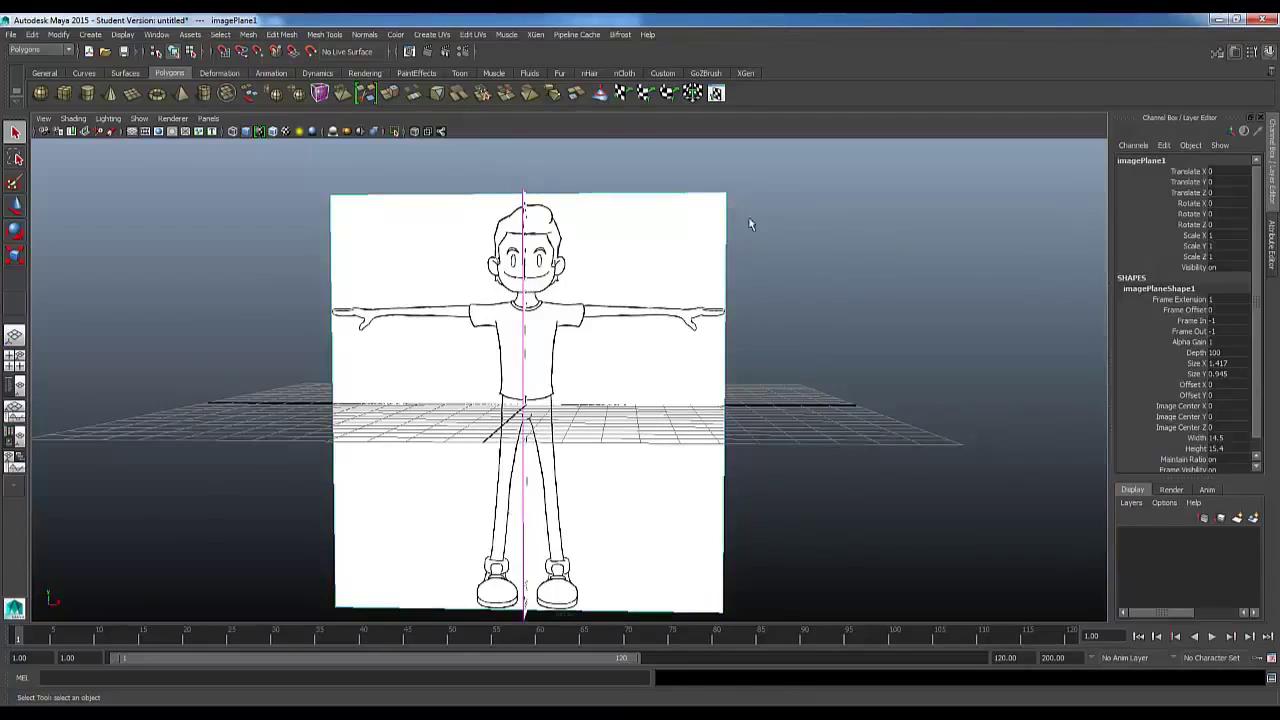
pyautogui.click(809, 235)
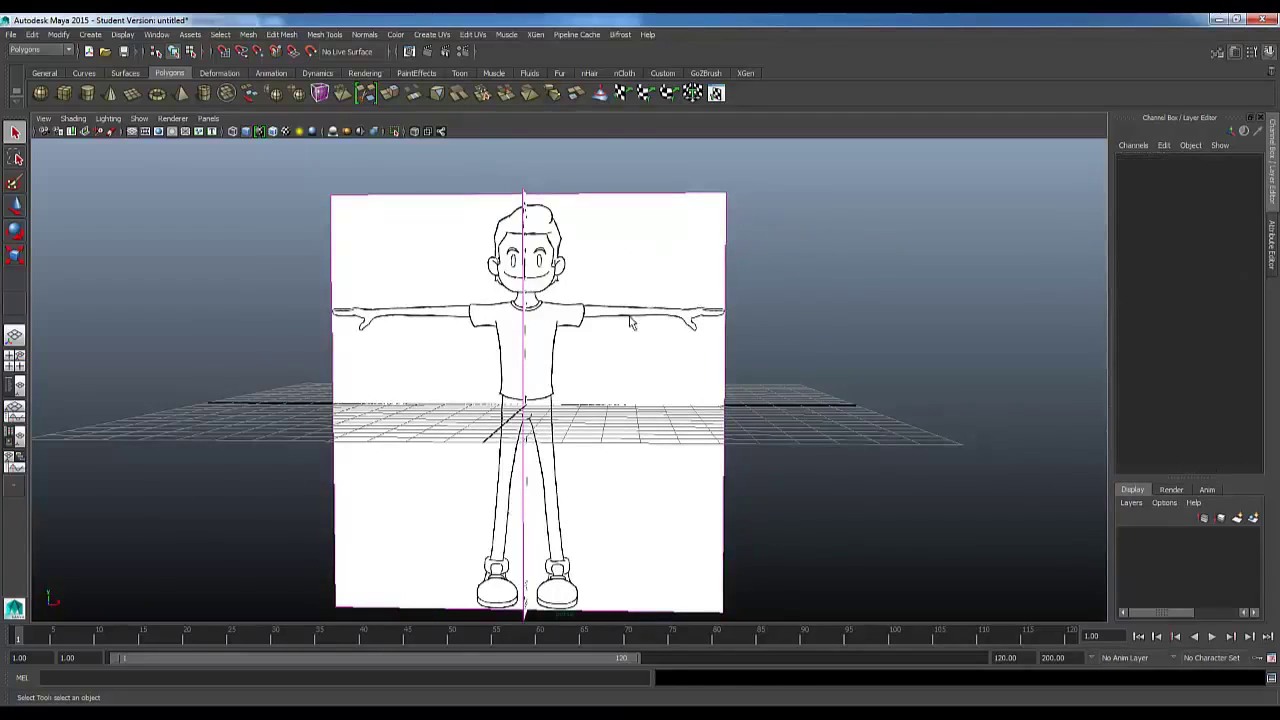
# Step: Select both image planes and raise them together about 7.65 units along Y, bringing the feet up to the grid
pyautogui.keyDown('alt'); pyautogui.moveTo(652, 246); pyautogui.dragTo(615, 253); pyautogui.keyUp('alt')
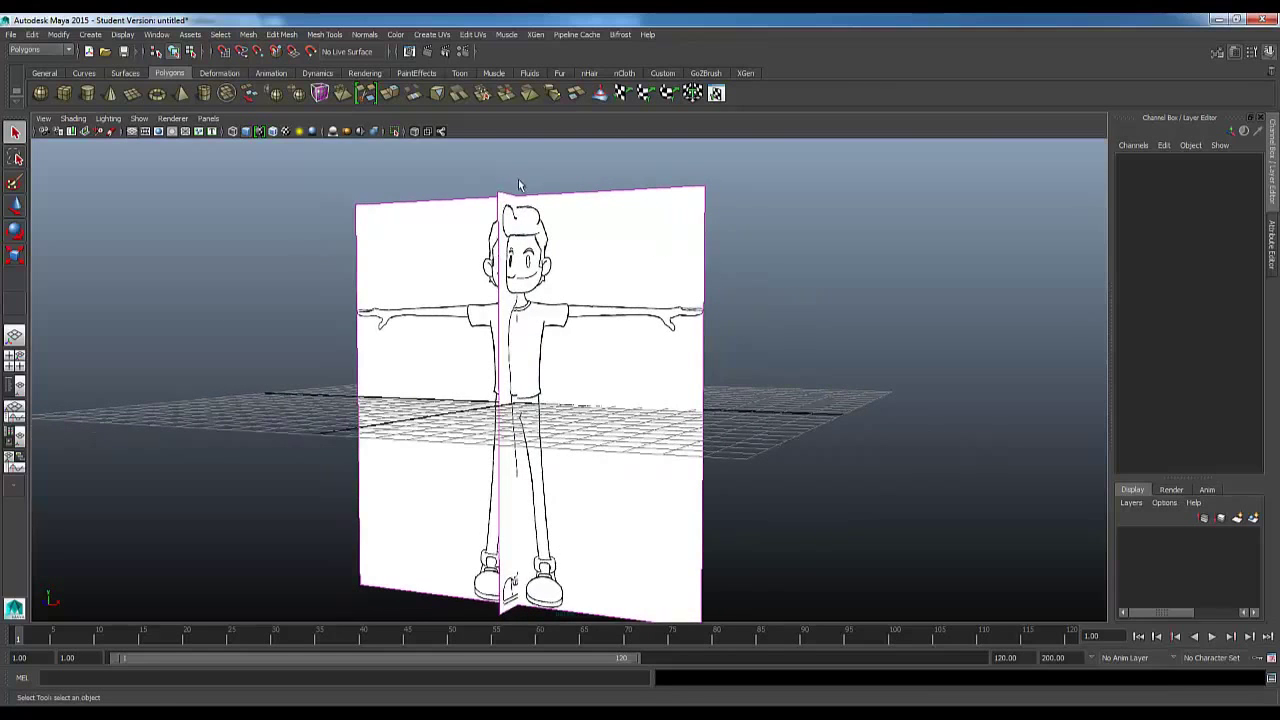
pyautogui.click(617, 388)
pyautogui.keyDown('alt'); pyautogui.moveTo(785, 323); pyautogui.dragTo(896, 307); pyautogui.keyUp('alt')
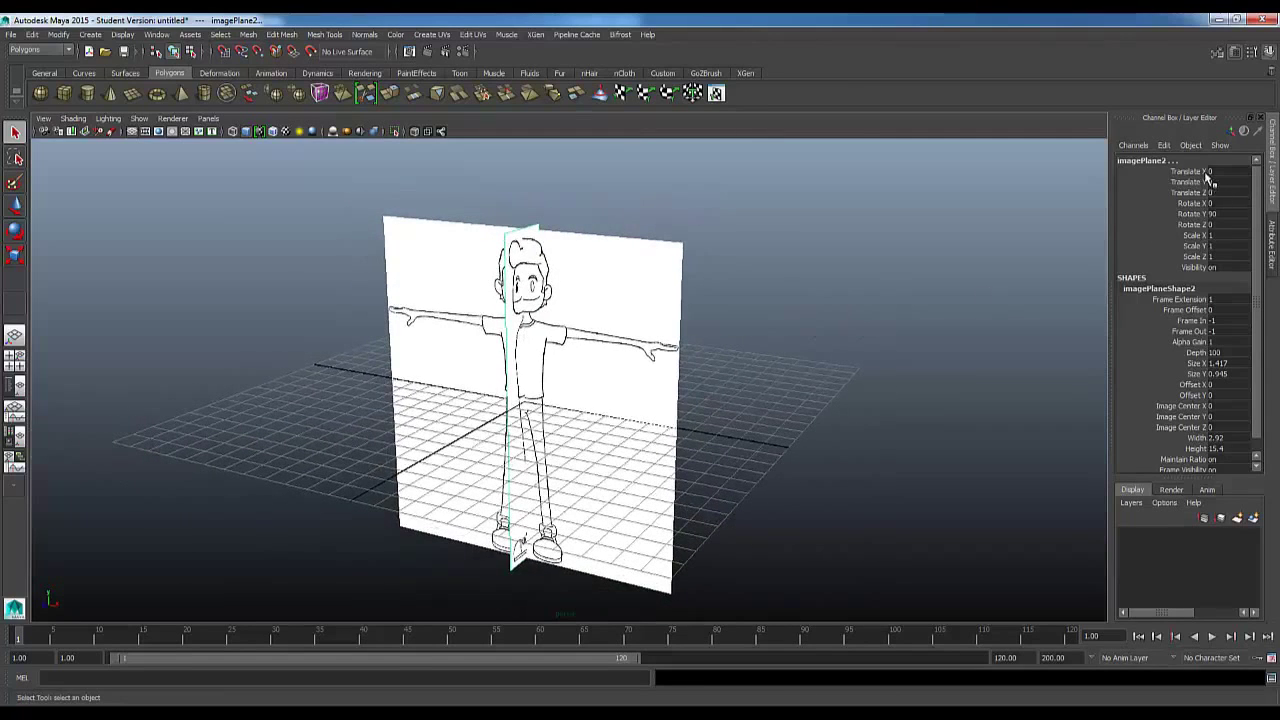
pyautogui.moveTo(1205, 172)
pyautogui.mouseDown()
pyautogui.moveTo(1197, 224)
pyautogui.moveTo(1197, 172)
pyautogui.mouseUp()
pyautogui.press('w')
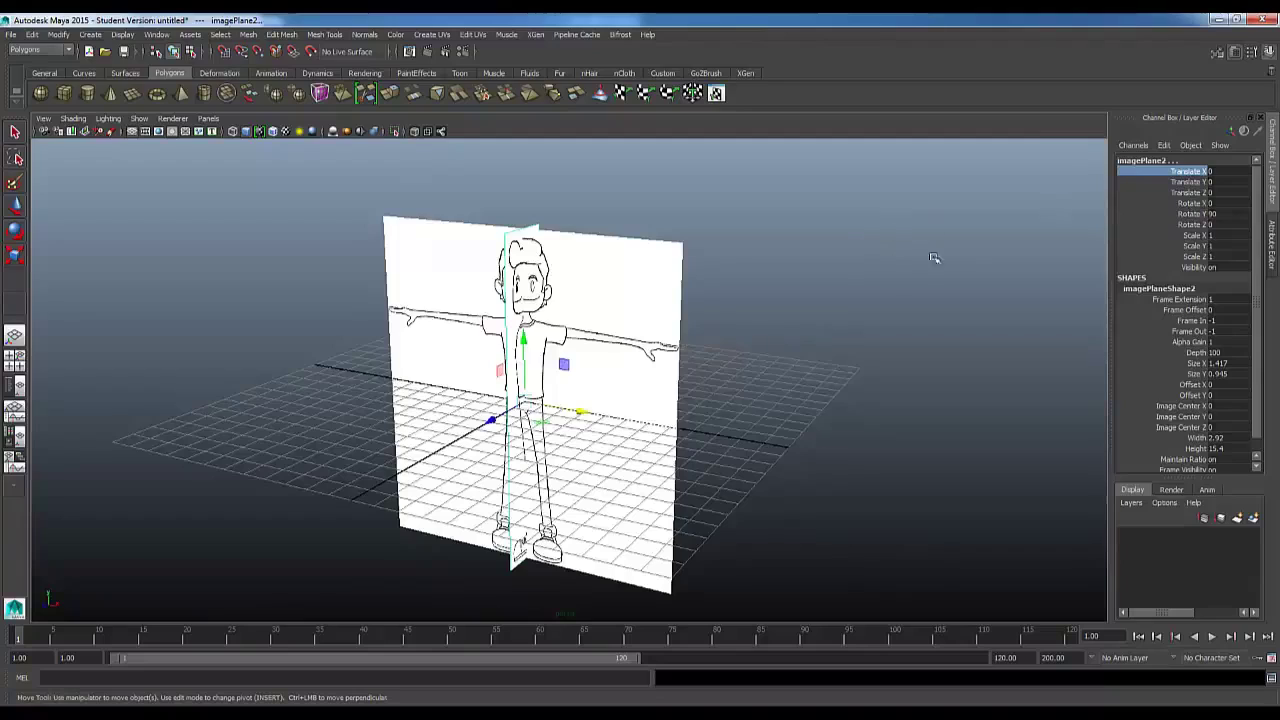
pyautogui.click(1192, 192)
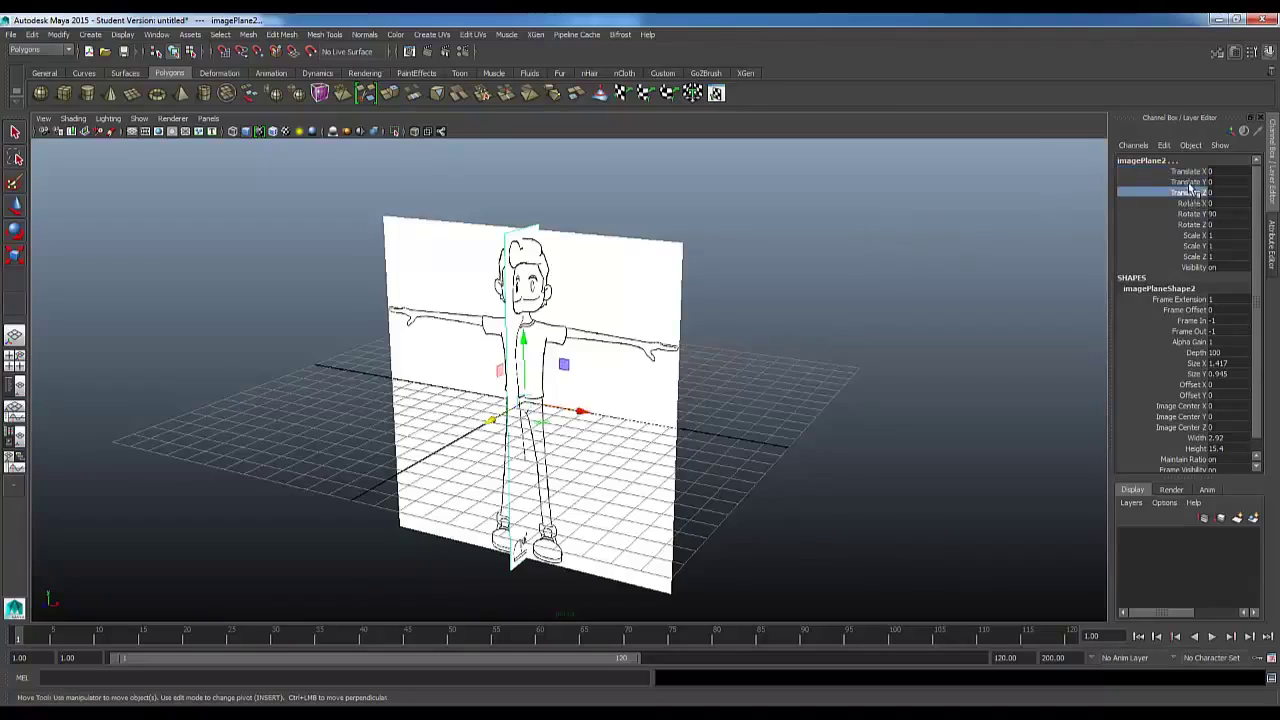
pyautogui.click(1189, 182)
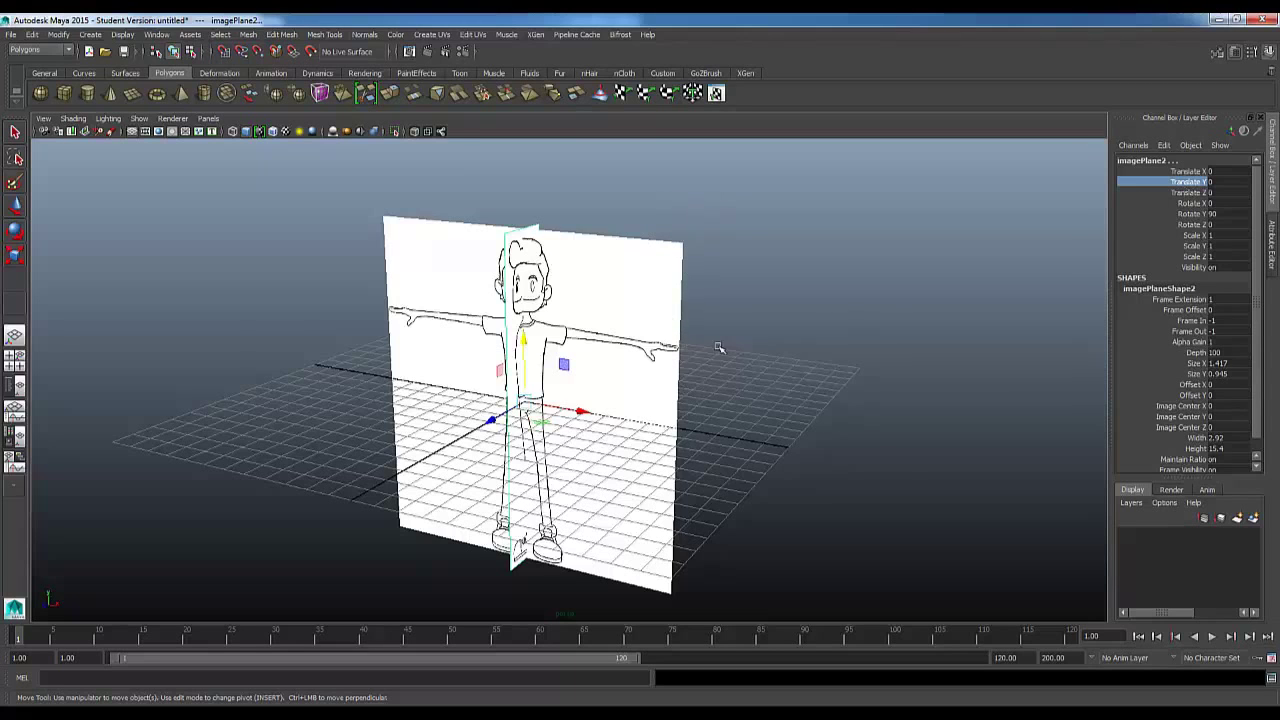
pyautogui.keyDown('alt'); pyautogui.moveTo(718, 347); pyautogui.dragTo(712, 378); pyautogui.keyUp('alt')
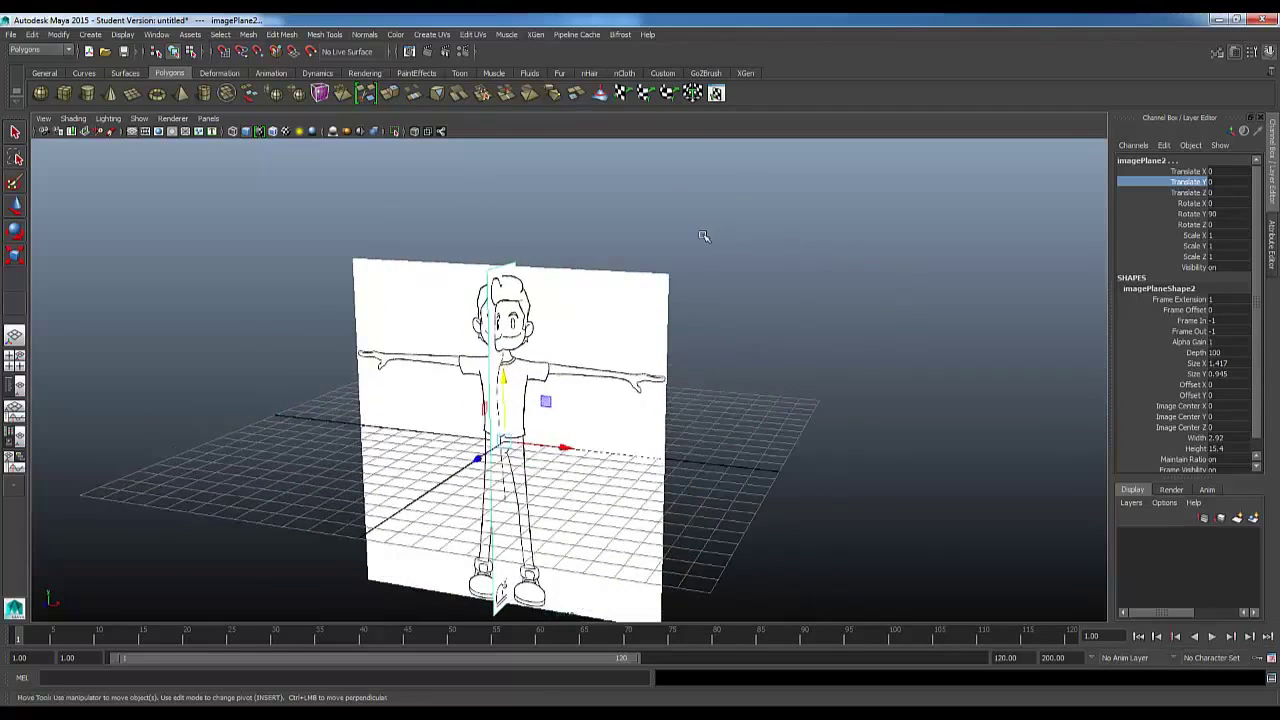
pyautogui.moveTo(643, 240); pyautogui.dragTo(407, 432, button='middle')
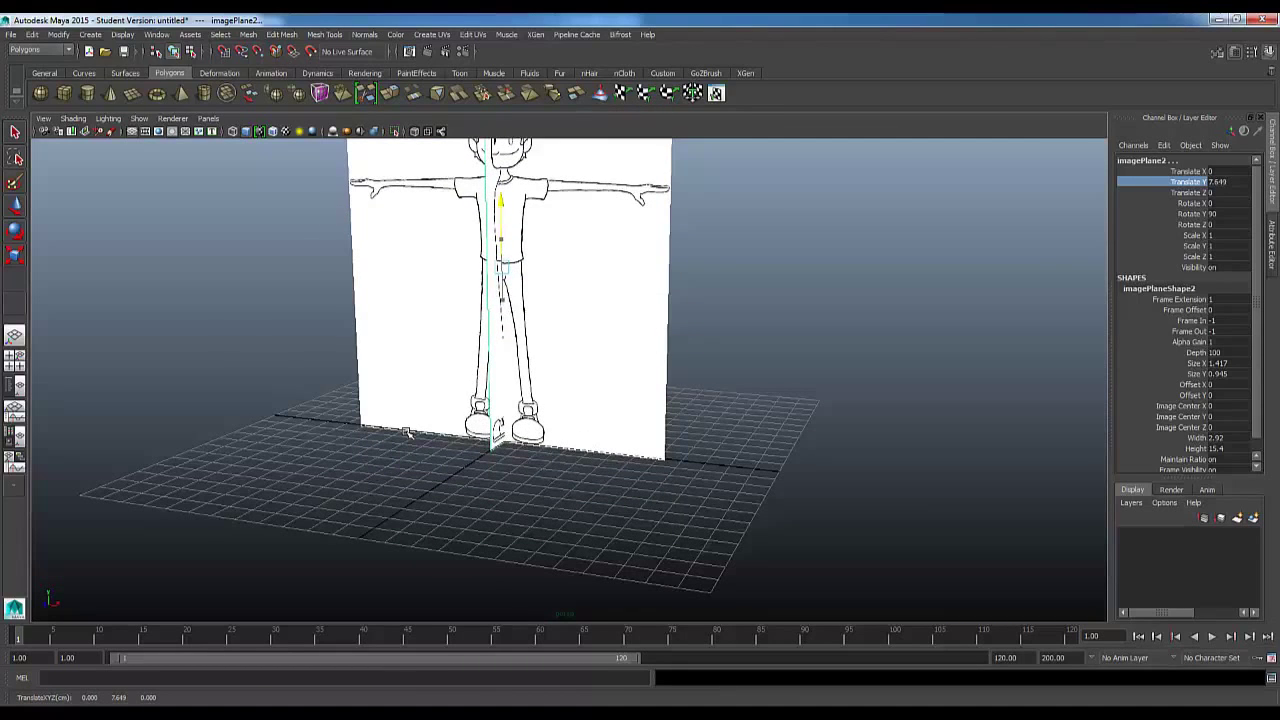
# Step: Fine-tune the height of both image planes against the grid at the shoe soles, setting Translate Y to 7.4
pyautogui.keyDown('alt'); pyautogui.moveTo(407, 432); pyautogui.dragTo(470, 420); pyautogui.keyUp('alt')
pyautogui.scroll(6, 503, 294)
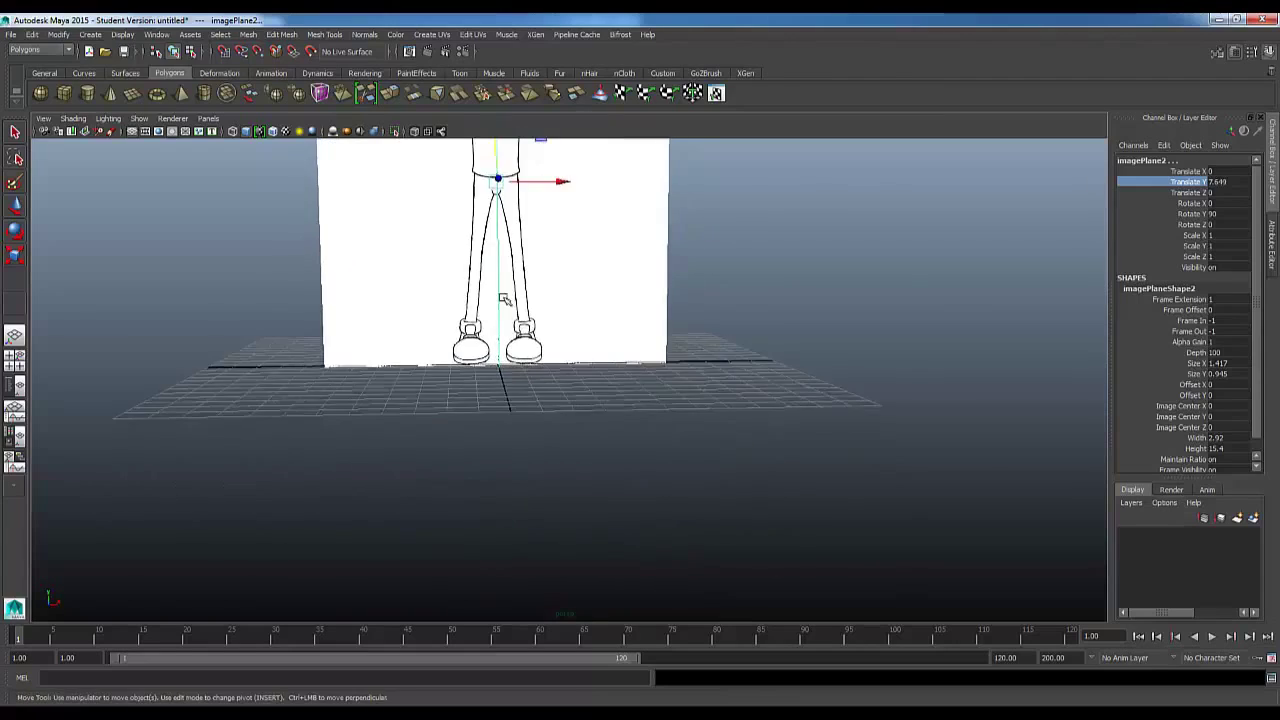
pyautogui.moveTo(760, 462)
pyautogui.keyDown('alt'); pyautogui.mouseDown()
pyautogui.moveTo(560, 414)
pyautogui.moveTo(717, 449)
pyautogui.moveTo(657, 480)
pyautogui.moveTo(690, 448)
pyautogui.moveTo(617, 406)
pyautogui.moveTo(700, 486)
pyautogui.moveTo(493, 404)
pyautogui.moveTo(554, 446)
pyautogui.moveTo(543, 374)
pyautogui.mouseUp(); pyautogui.keyUp('alt')
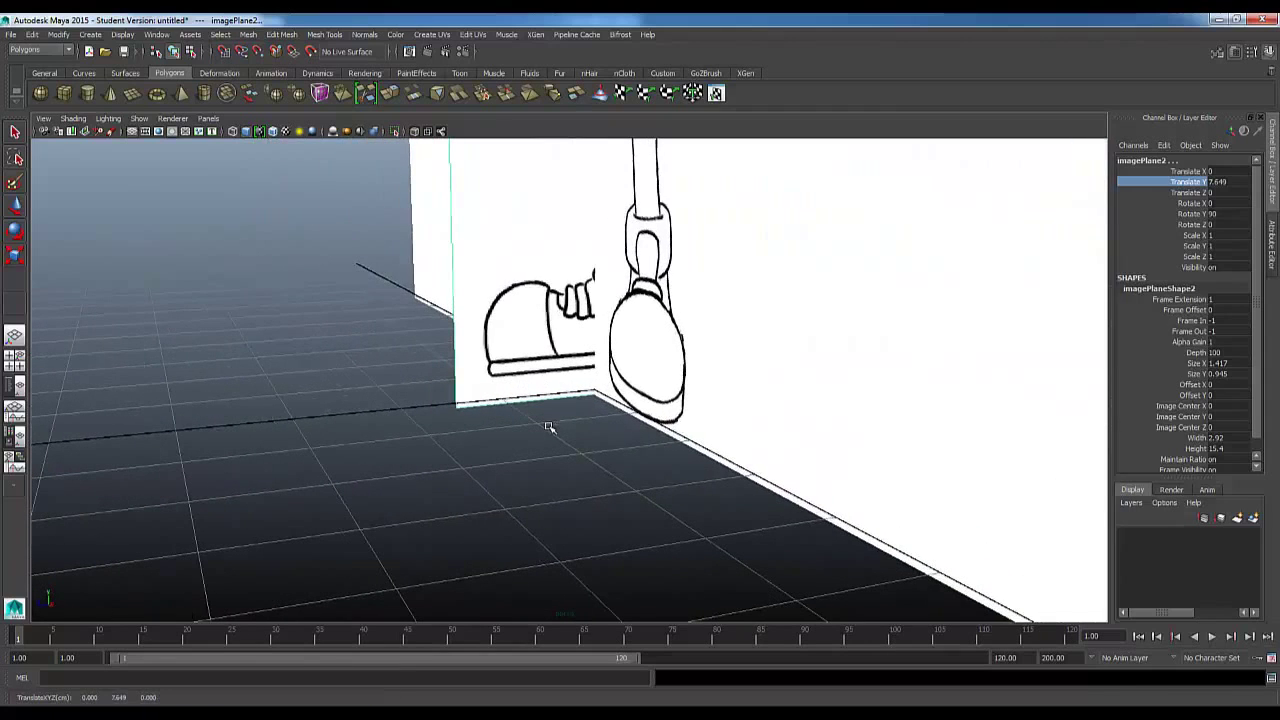
pyautogui.moveTo(549, 429); pyautogui.dragTo(534, 449, button='middle')
pyautogui.keyDown('alt'); pyautogui.moveTo(645, 415); pyautogui.dragTo(692, 408); pyautogui.keyUp('alt')
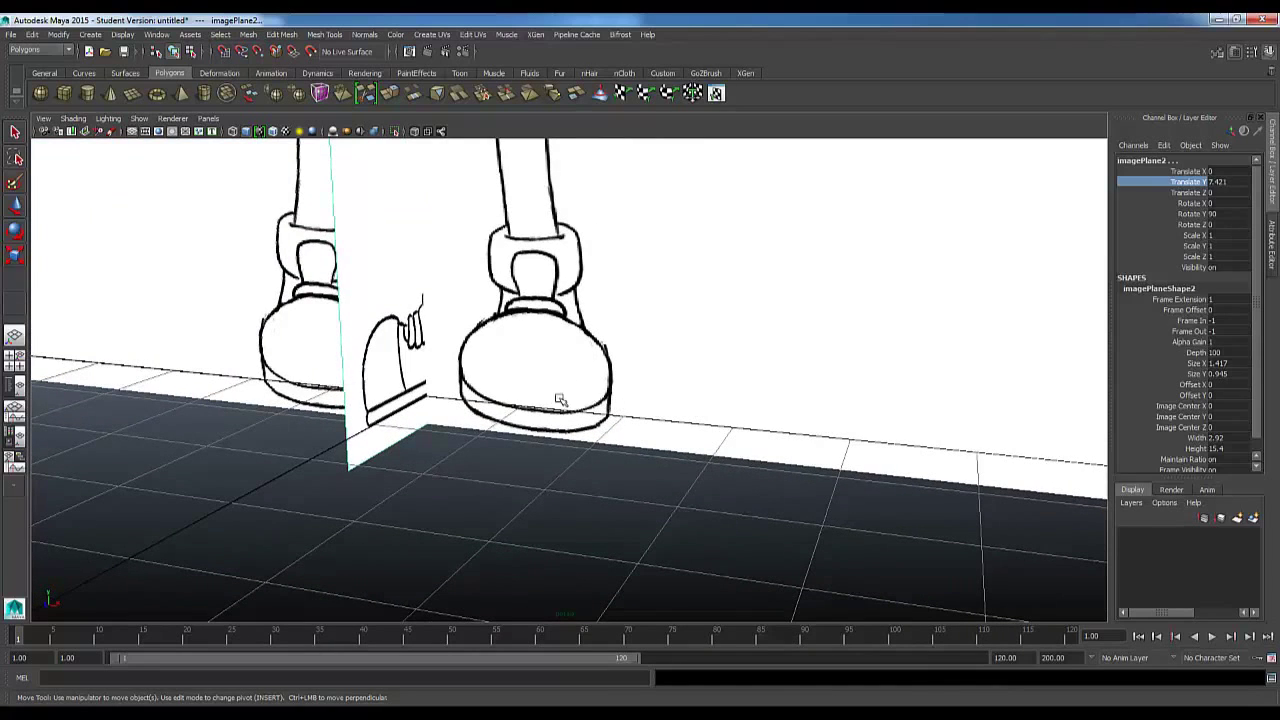
pyautogui.keyDown('alt'); pyautogui.moveTo(602, 434); pyautogui.dragTo(518, 429); pyautogui.keyUp('alt')
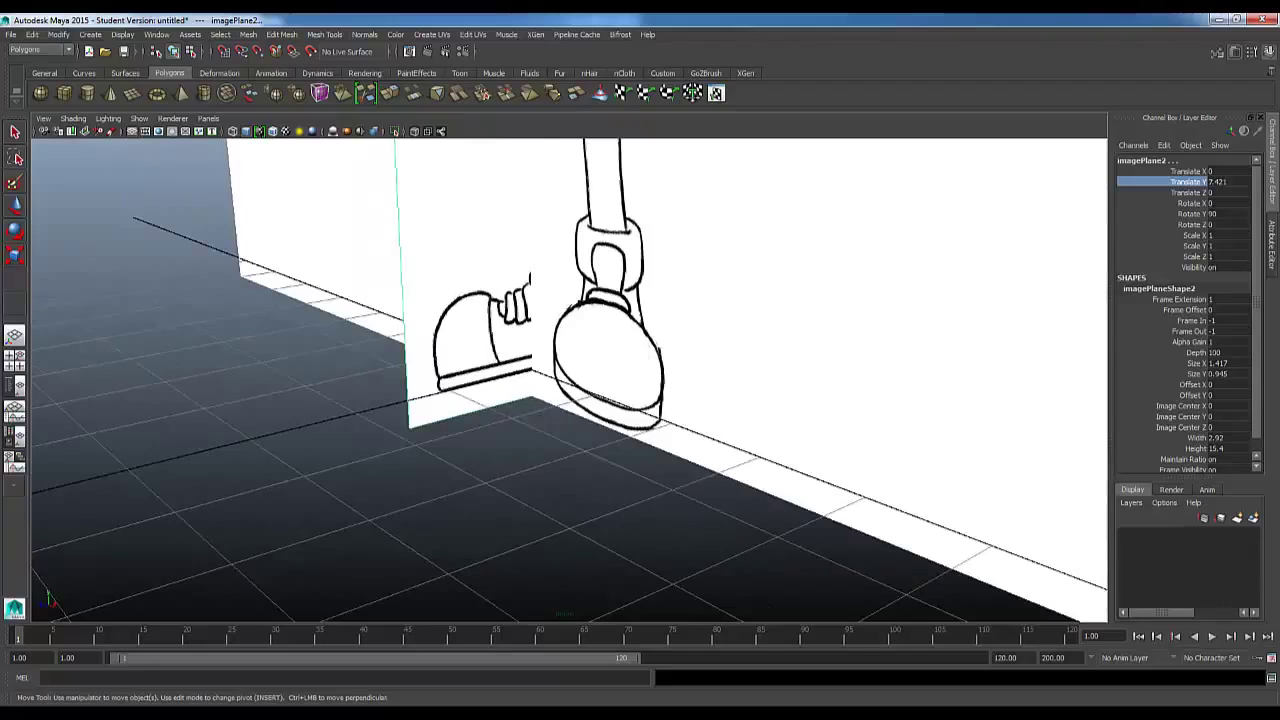
pyautogui.doubleClick(1228, 182)
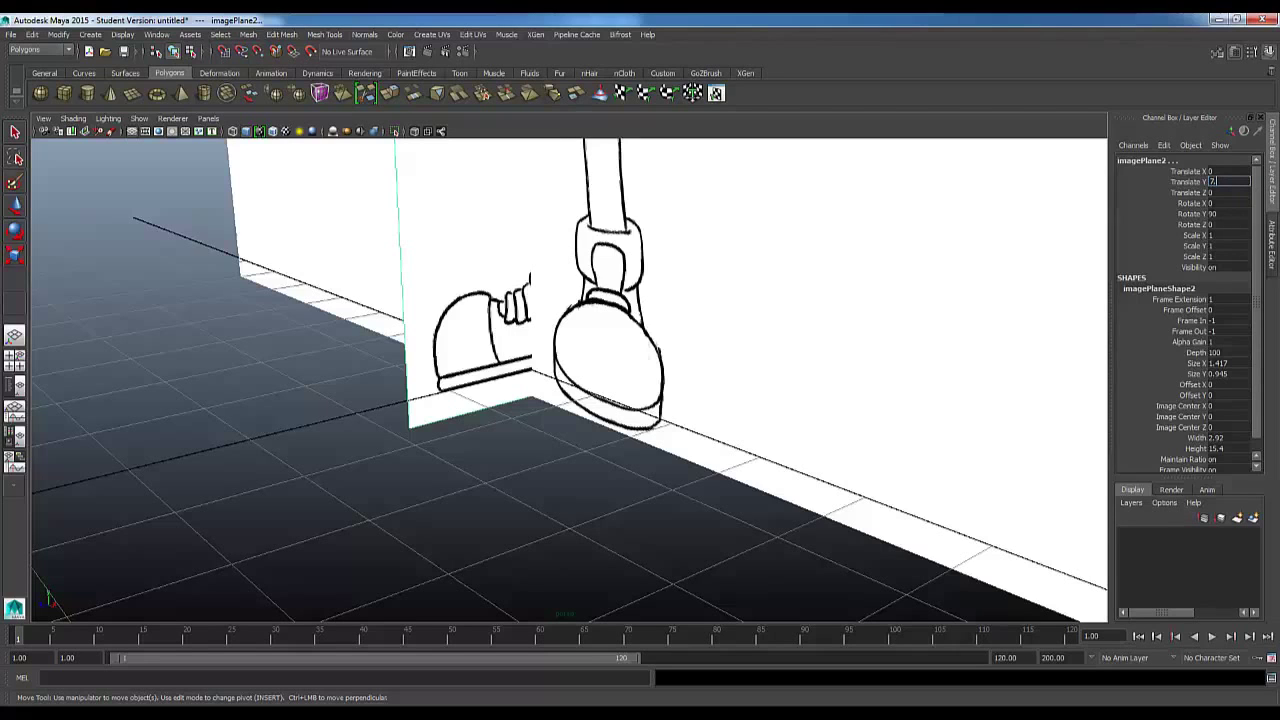
pyautogui.write('7.4')
pyautogui.press('Return')
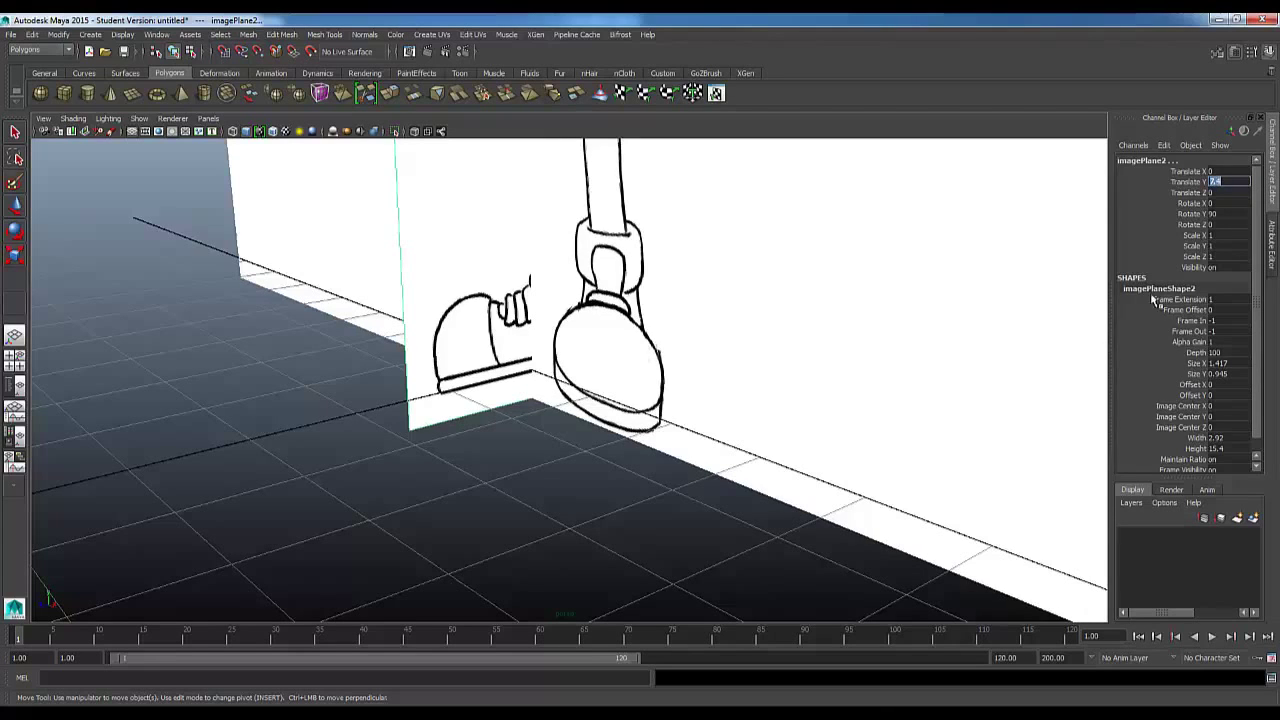
# Step: Select only the front image plane and move it behind the grid's centre by setting Translate Z to -12
pyautogui.keyDown('alt'); pyautogui.moveTo(808, 417); pyautogui.dragTo(683, 293); pyautogui.keyUp('alt')
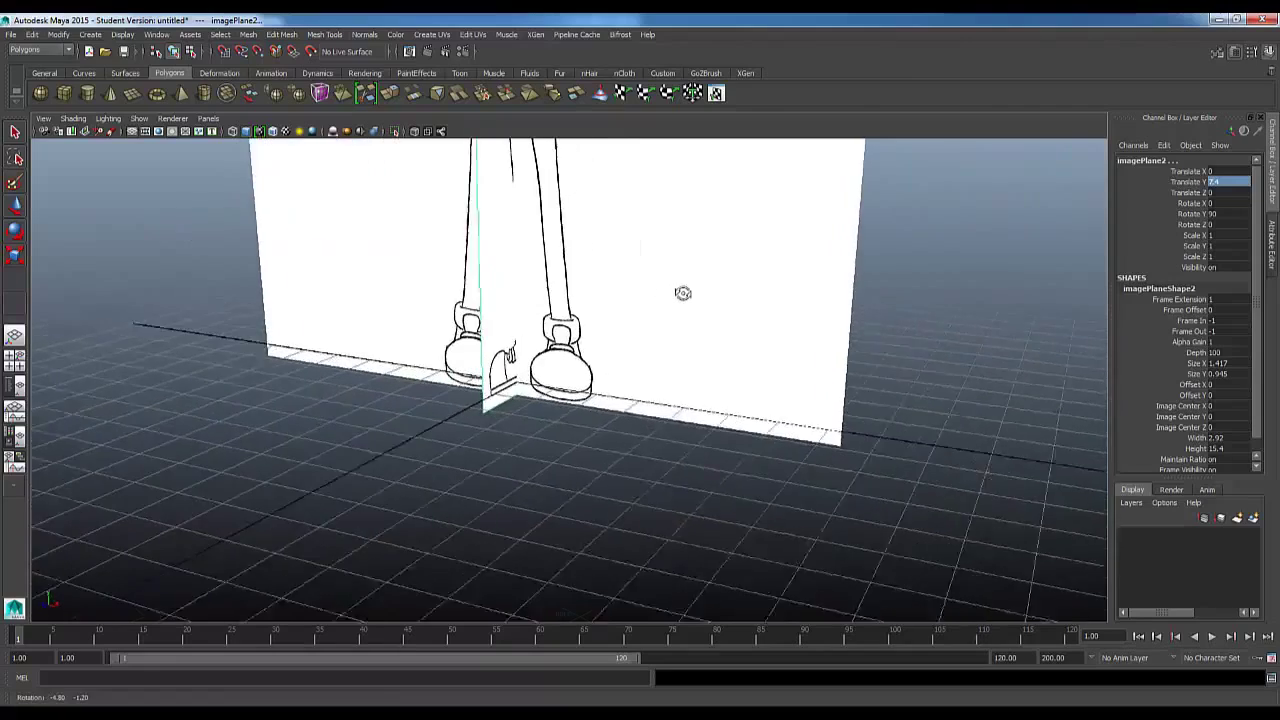
pyautogui.scroll(-8, 683, 293)
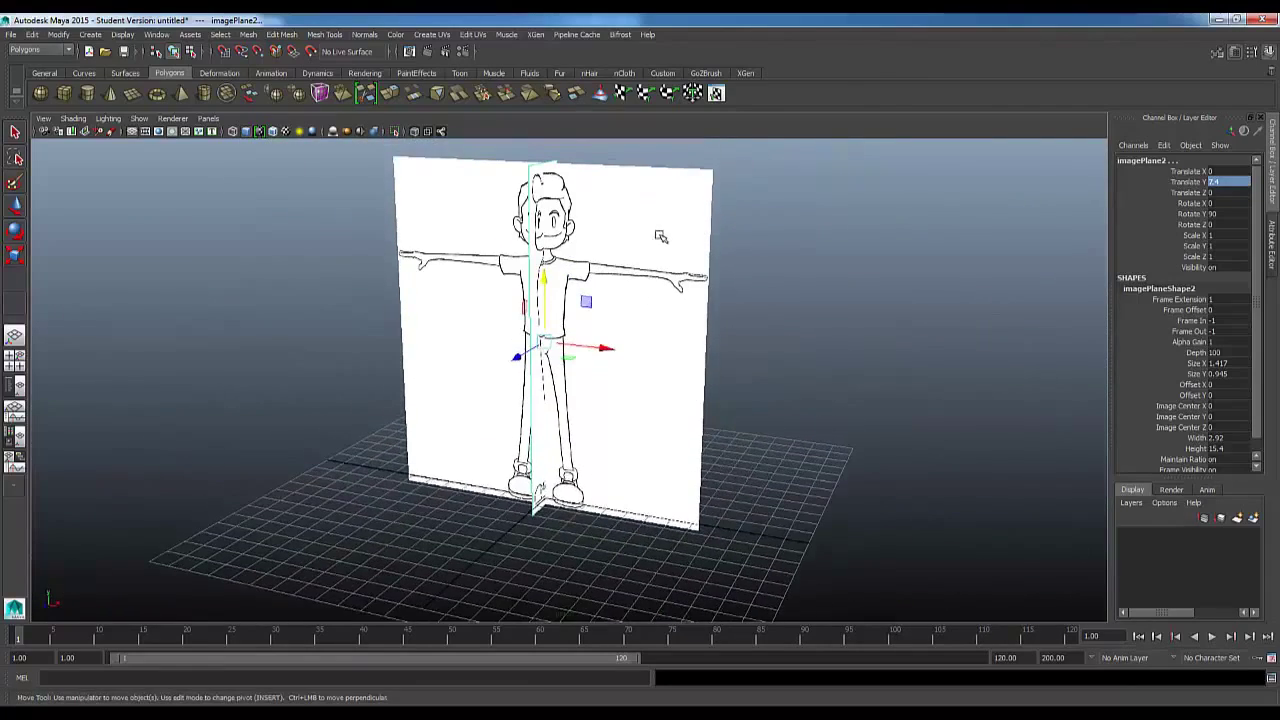
pyautogui.keyDown('alt'); pyautogui.moveTo(660, 236); pyautogui.dragTo(790, 250); pyautogui.keyUp('alt')
pyautogui.press('q')
pyautogui.click(700, 258)
pyautogui.press('w')
pyautogui.click(1188, 193)
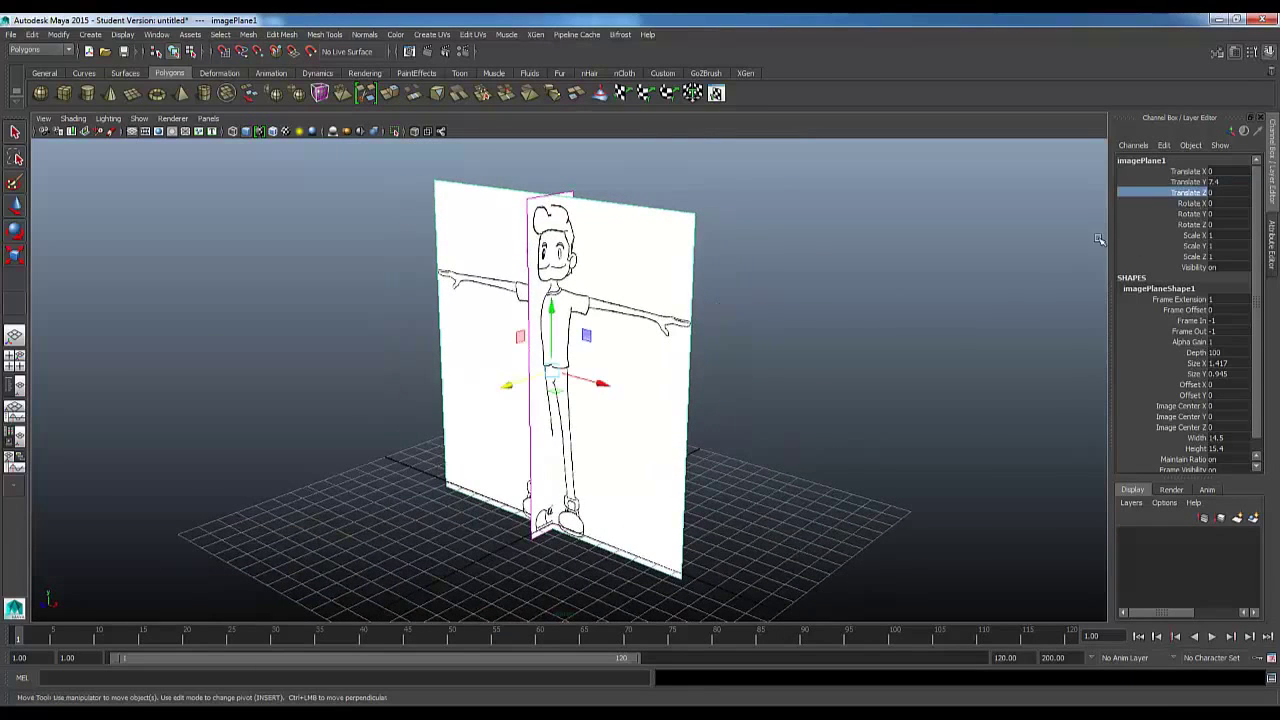
pyautogui.doubleClick(1212, 192)
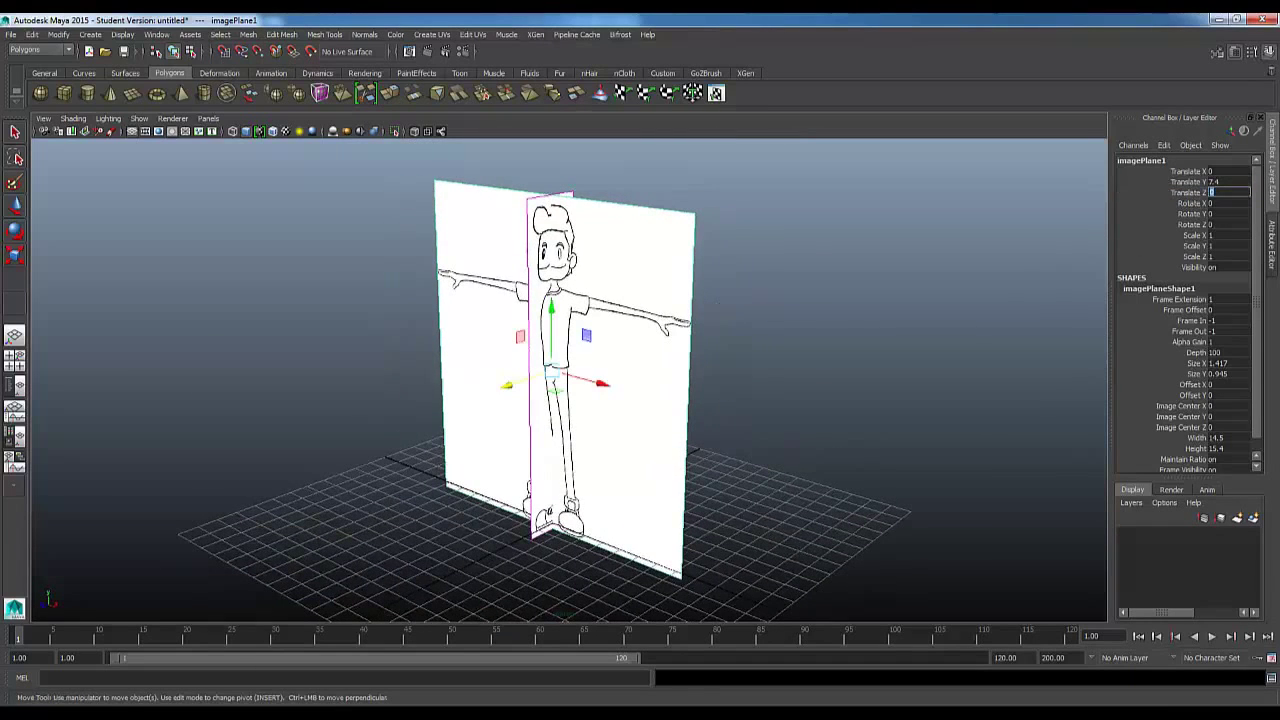
pyautogui.write('-12')
pyautogui.press('Return')
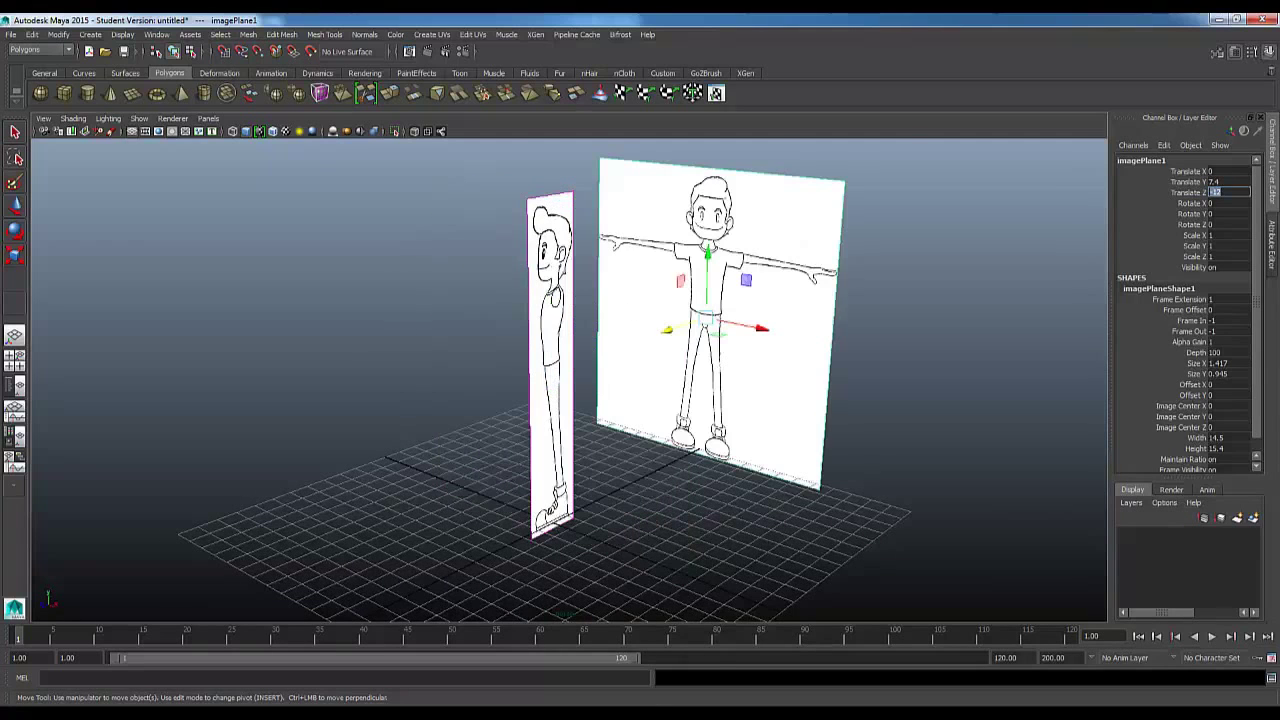
# Step: Select the side image plane and move it away from the grid's centre by setting Translate X to -12
pyautogui.keyDown('alt'); pyautogui.moveTo(715, 450); pyautogui.dragTo(953, 425); pyautogui.keyUp('alt')
pyautogui.keyDown('alt'); pyautogui.moveTo(820, 472); pyautogui.dragTo(720, 468); pyautogui.keyUp('alt')
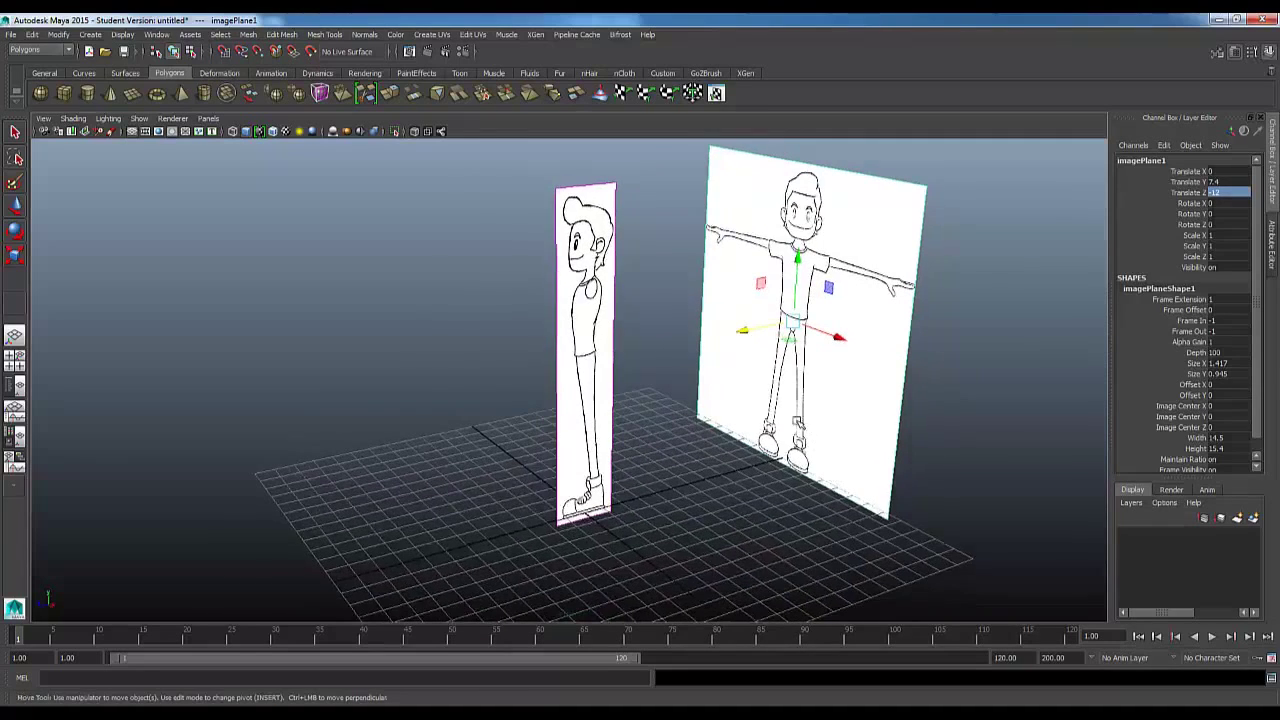
pyautogui.press('q')
pyautogui.click(612, 284)
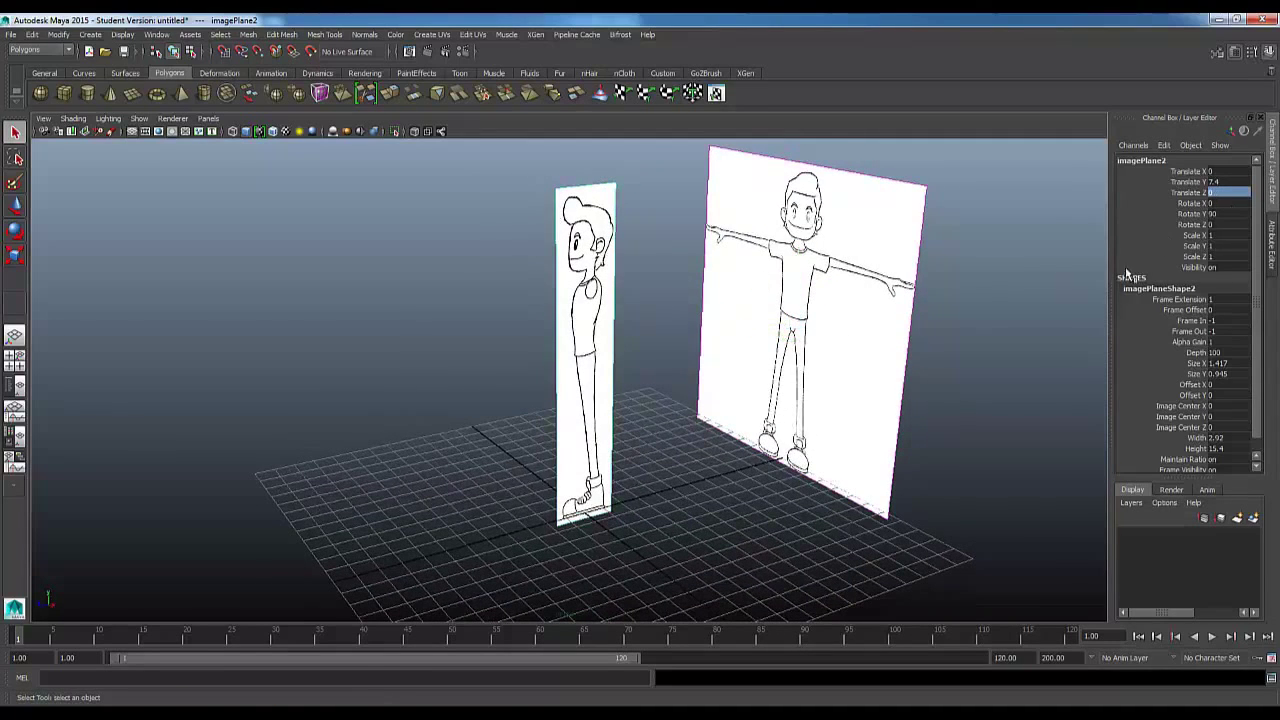
pyautogui.keyDown('alt'); pyautogui.moveTo(886, 333); pyautogui.dragTo(930, 318); pyautogui.keyUp('alt')
pyautogui.click(1222, 173)
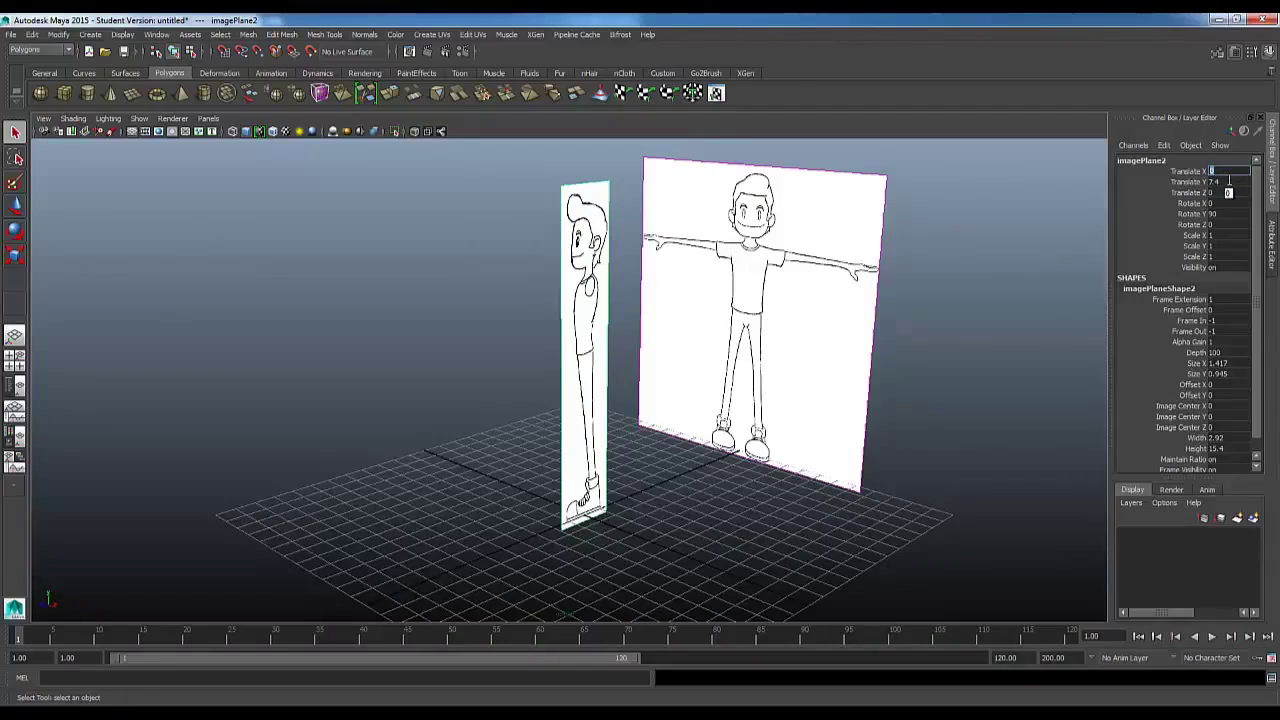
pyautogui.write('-12')
pyautogui.press('Return')
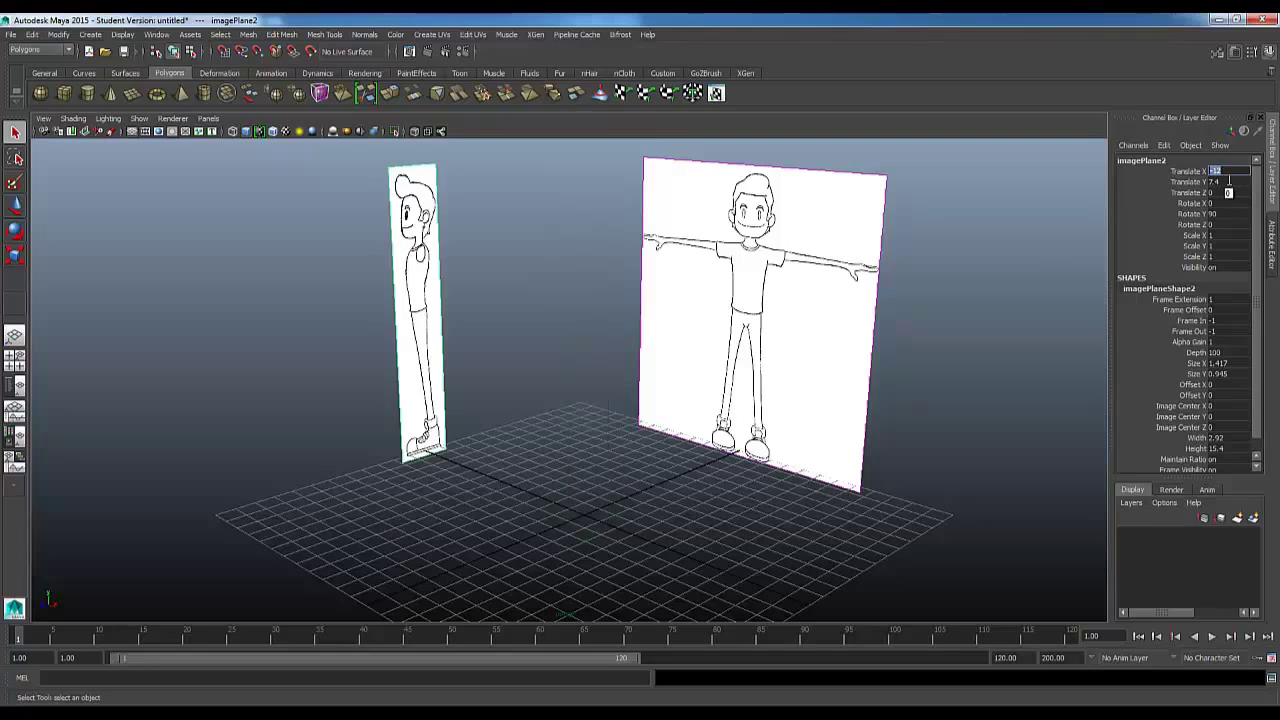
# Step: Show the four-view layout and frame the full character drawings in the front and side views
pyautogui.keyDown('alt'); pyautogui.moveTo(720, 400); pyautogui.dragTo(788, 398); pyautogui.keyUp('alt')
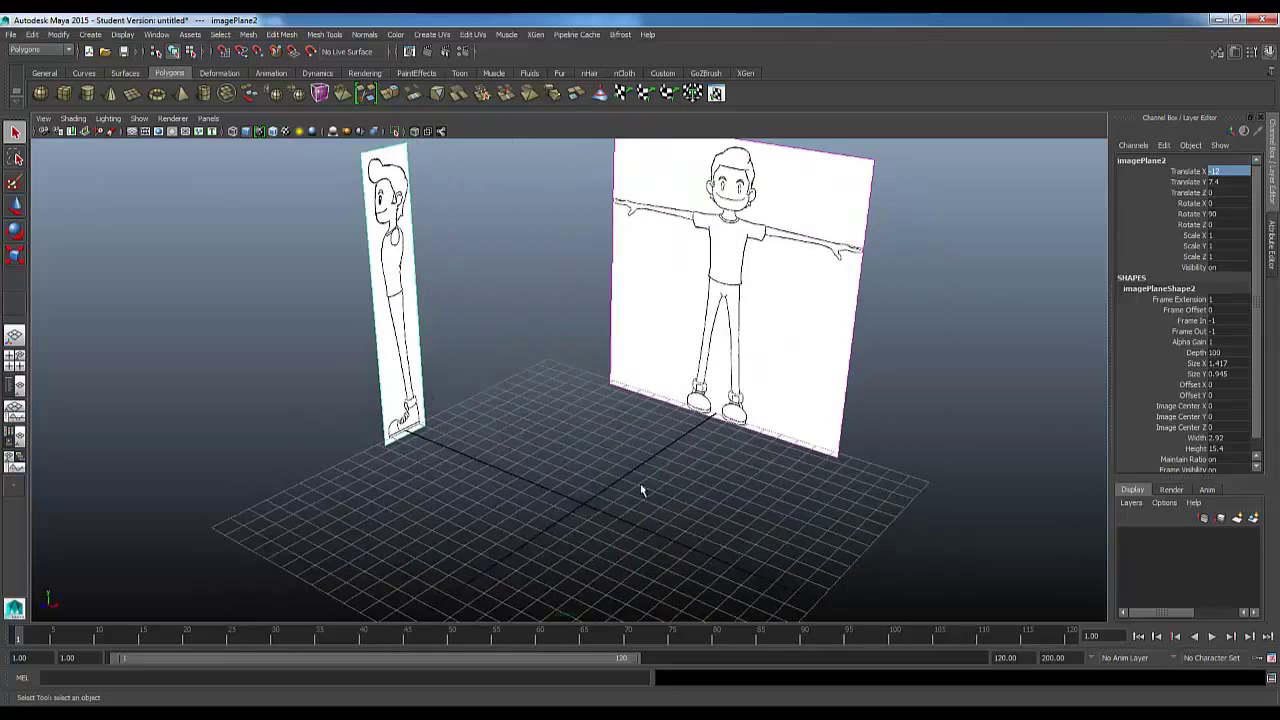
pyautogui.keyDown('alt'); pyautogui.moveTo(644, 492); pyautogui.dragTo(612, 462); pyautogui.keyUp('alt')
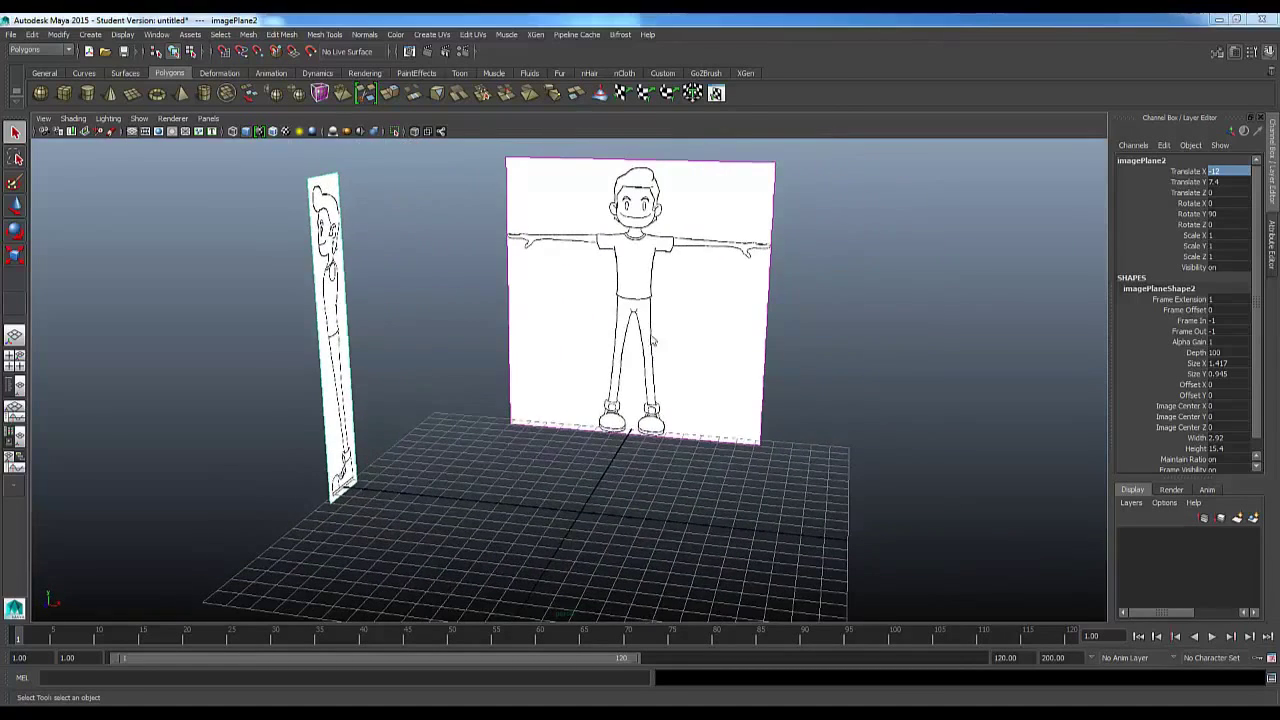
pyautogui.press('space')
pyautogui.keyDown('alt'); pyautogui.moveTo(440, 430); pyautogui.dragTo(456, 517, button='middle'); pyautogui.keyUp('alt')
pyautogui.keyDown('alt'); pyautogui.moveTo(456, 517); pyautogui.dragTo(383, 471, button='right'); pyautogui.keyUp('alt')
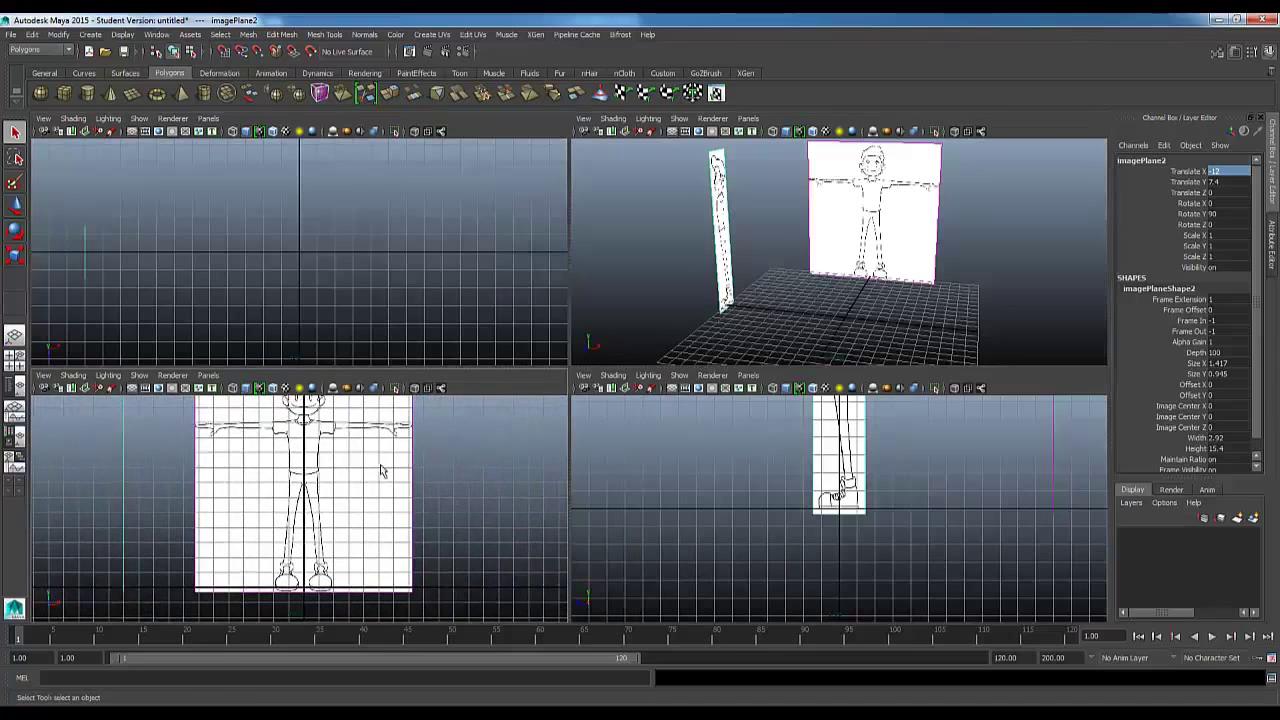
pyautogui.keyDown('alt'); pyautogui.moveTo(398, 466); pyautogui.dragTo(405, 493, button='middle'); pyautogui.keyUp('alt')
pyautogui.keyDown('alt'); pyautogui.moveTo(405, 497); pyautogui.dragTo(389, 490, button='right'); pyautogui.keyUp('alt')
pyautogui.keyDown('alt'); pyautogui.moveTo(908, 468); pyautogui.dragTo(935, 537, button='middle'); pyautogui.keyUp('alt')
pyautogui.keyDown('alt'); pyautogui.moveTo(935, 537); pyautogui.dragTo(877, 477, button='right'); pyautogui.keyUp('alt')
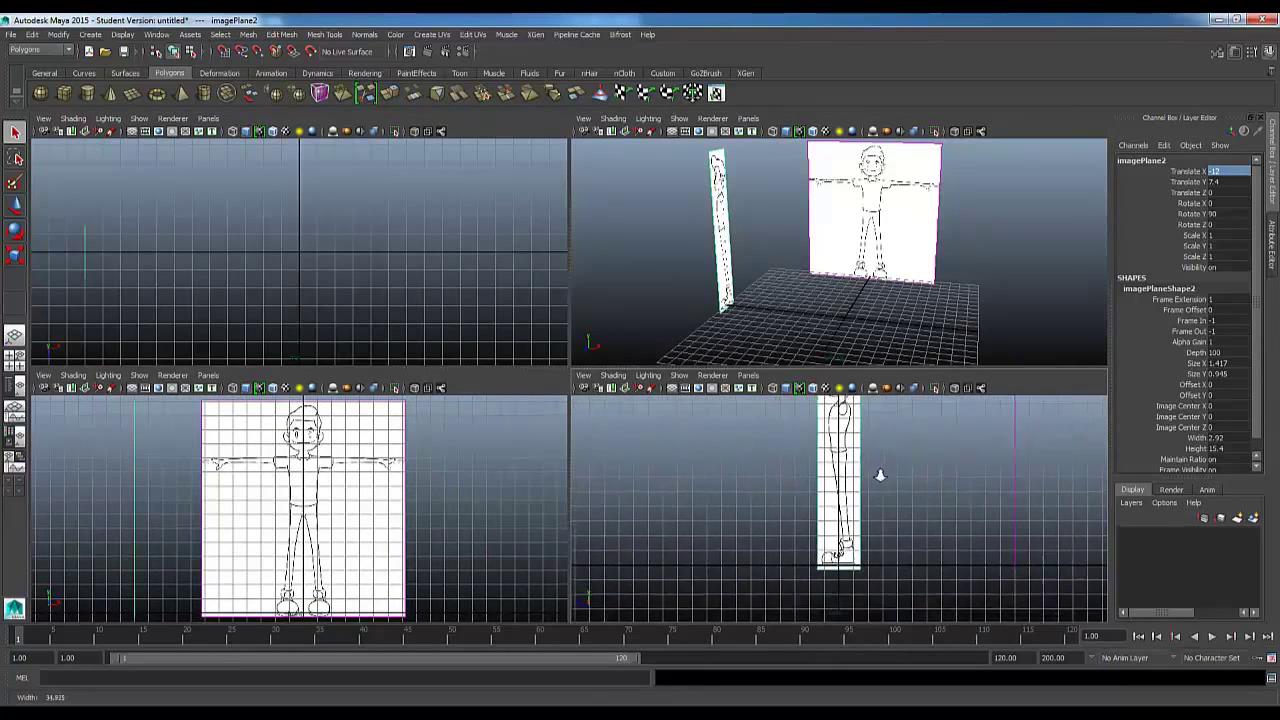
pyautogui.keyDown('alt'); pyautogui.moveTo(877, 477); pyautogui.dragTo(893, 523, button='middle'); pyautogui.keyUp('alt')
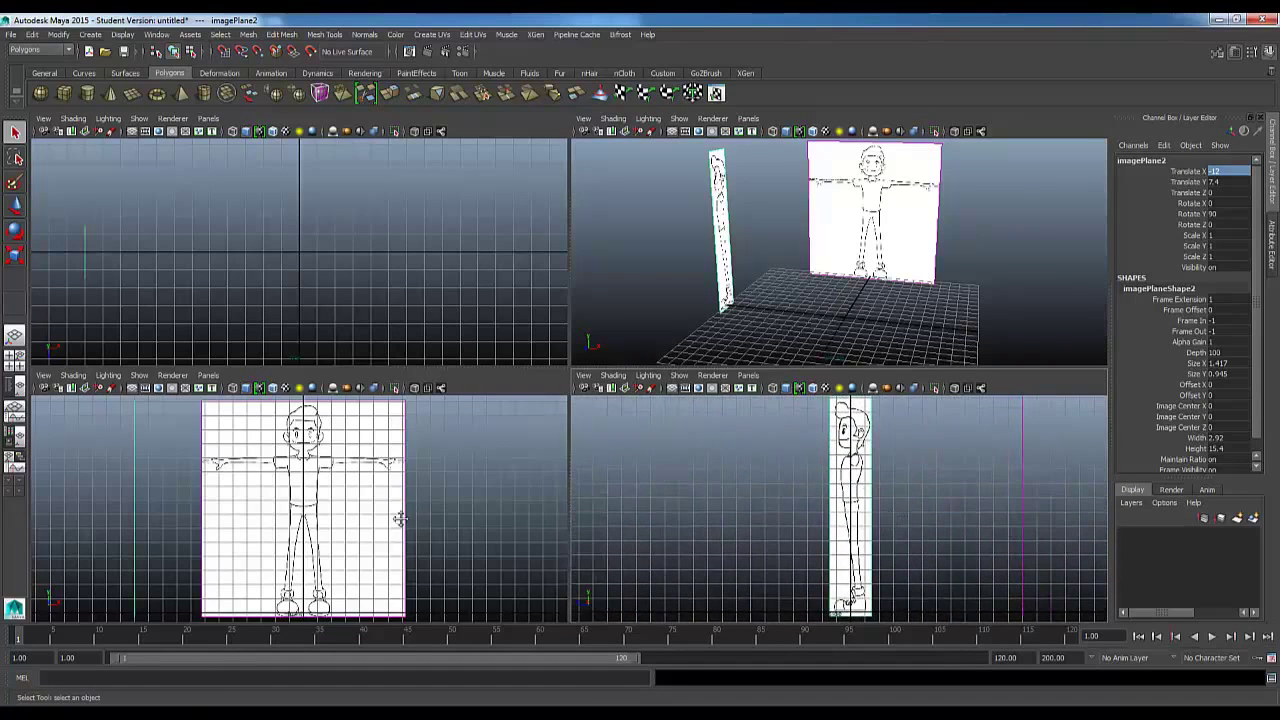
pyautogui.keyDown('alt'); pyautogui.moveTo(399, 518); pyautogui.dragTo(404, 438, button='right'); pyautogui.keyUp('alt')
pyautogui.keyDown('alt'); pyautogui.moveTo(814, 286); pyautogui.dragTo(855, 307); pyautogui.keyUp('alt')
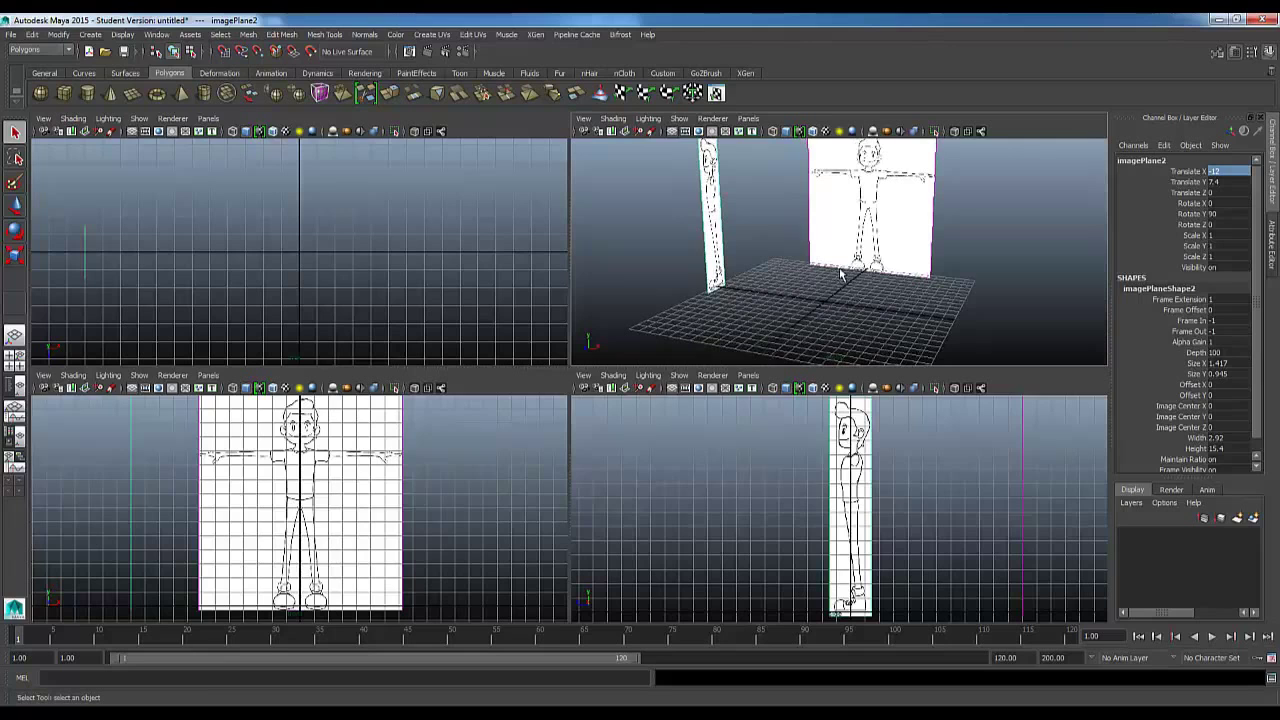
pyautogui.keyDown('alt'); pyautogui.moveTo(826, 254); pyautogui.dragTo(857, 240); pyautogui.keyUp('alt')
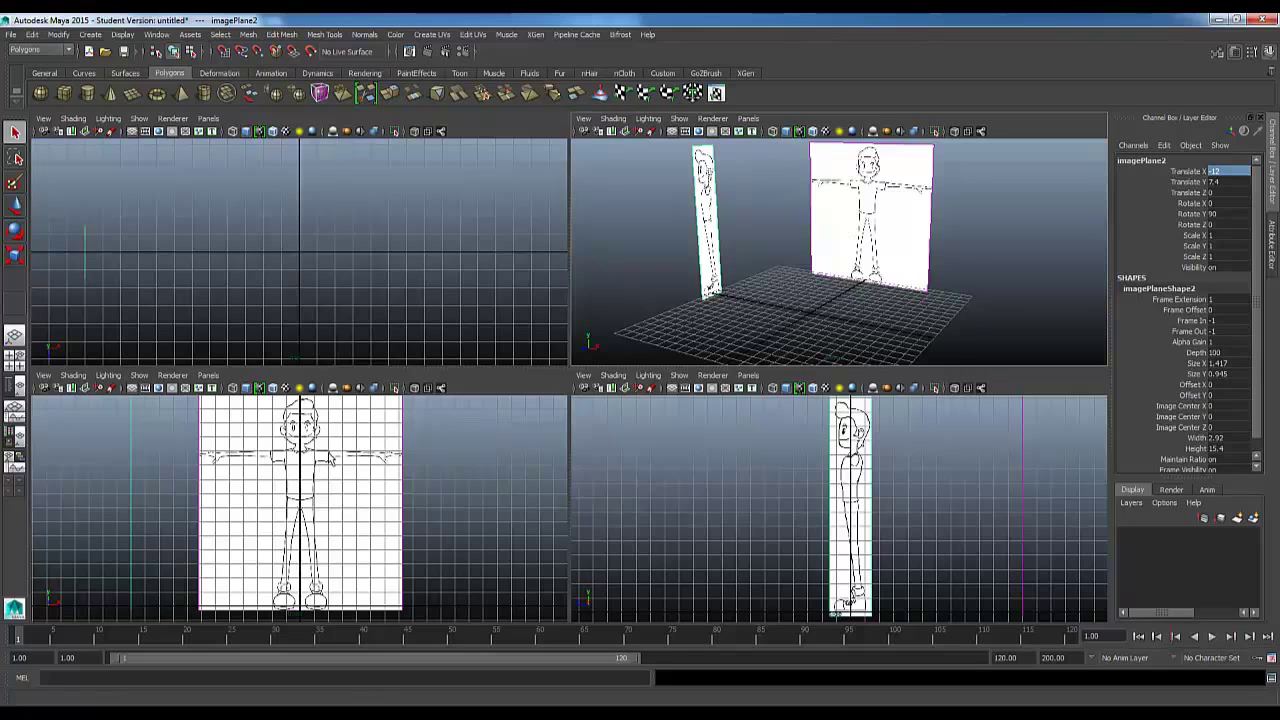
pyautogui.keyDown('alt'); pyautogui.moveTo(943, 297); pyautogui.dragTo(932, 218); pyautogui.keyUp('alt')
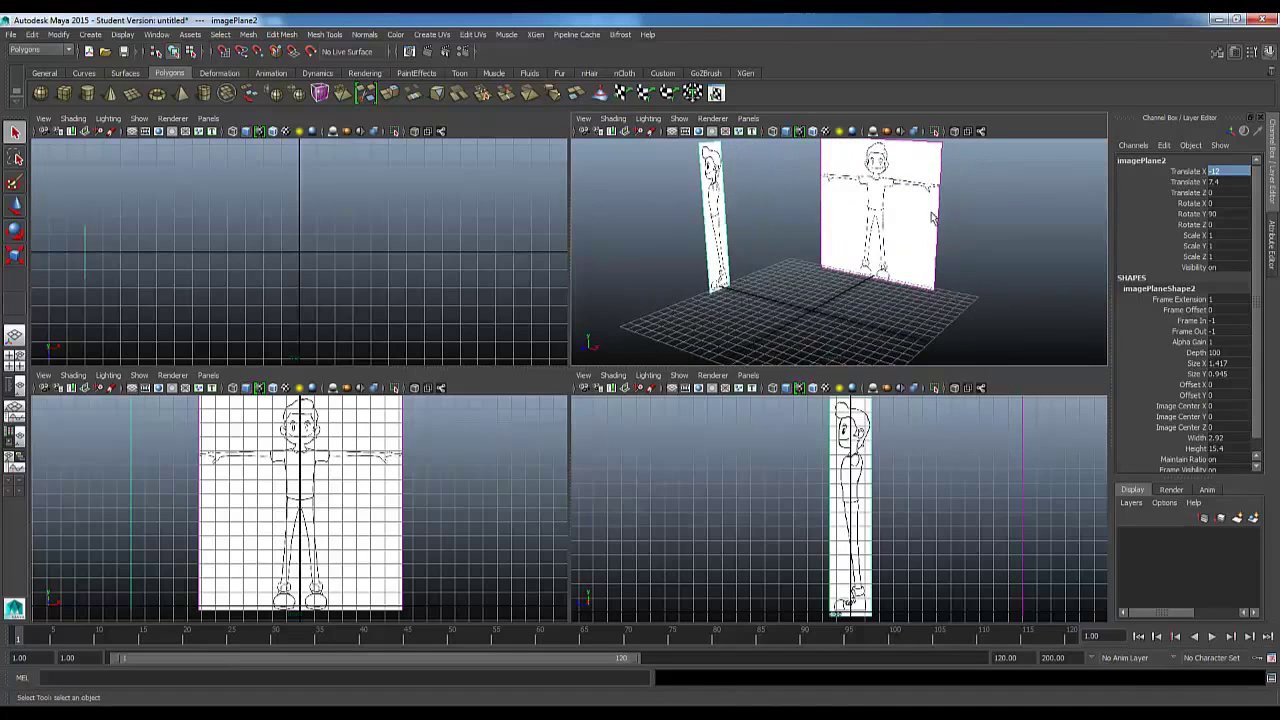
pyautogui.keyDown('alt'); pyautogui.moveTo(875, 280); pyautogui.dragTo(880, 278); pyautogui.keyUp('alt')
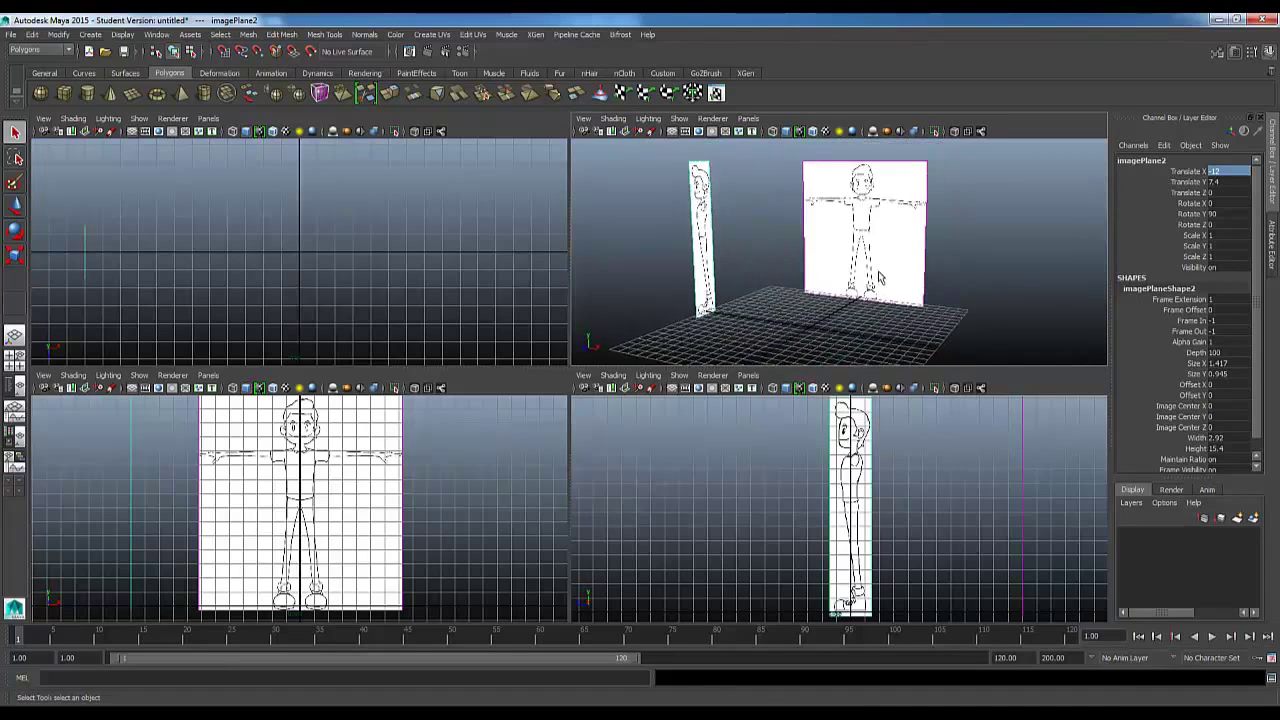